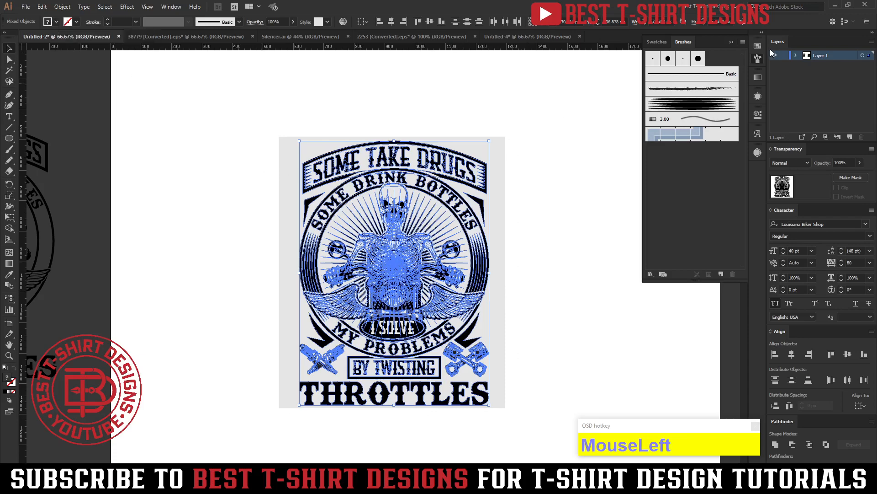
Show the color swatches and deselect the artwork.
left_click(758, 47)
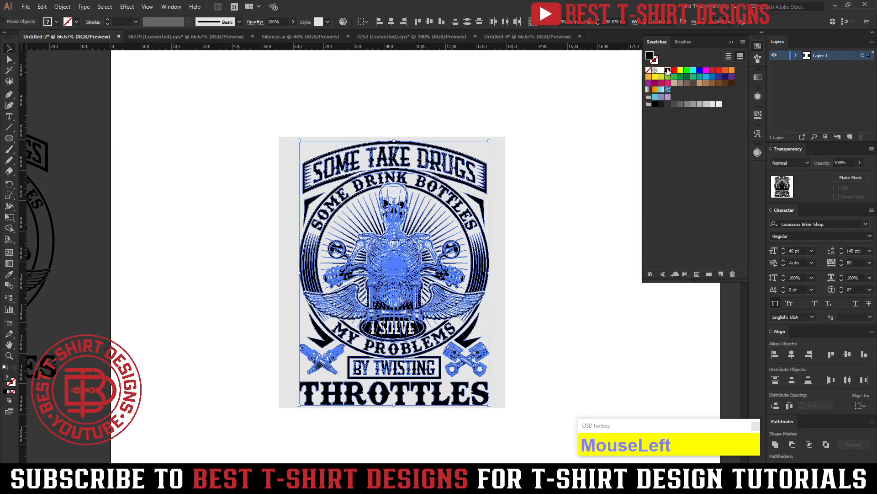
left_click(547, 245)
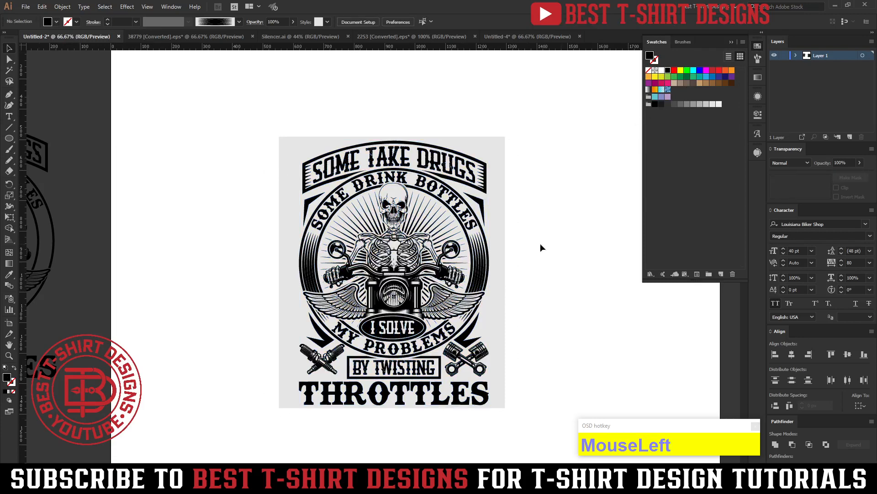
left_click_drag(264, 121, 505, 438)
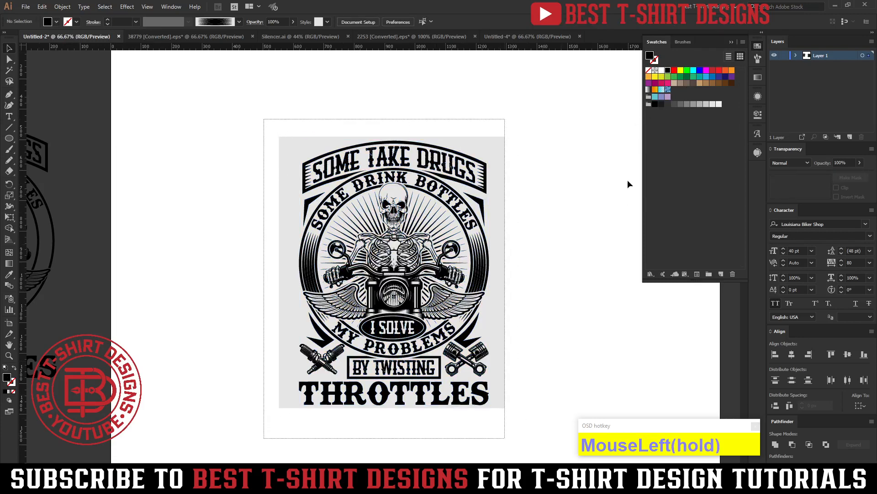
left_click(570, 191)
left_click_drag(563, 281, 555, 273)
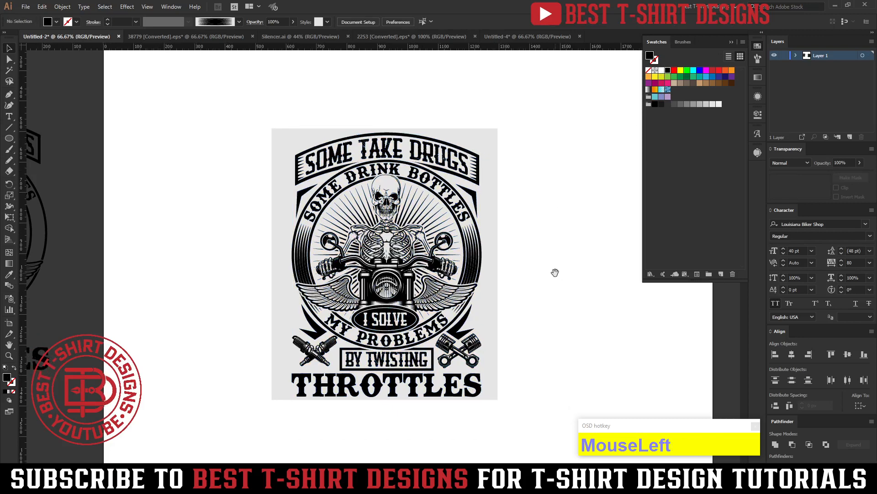
scroll(562, 227, "up", 1, "alt")
scroll(562, 227, "down", 1)
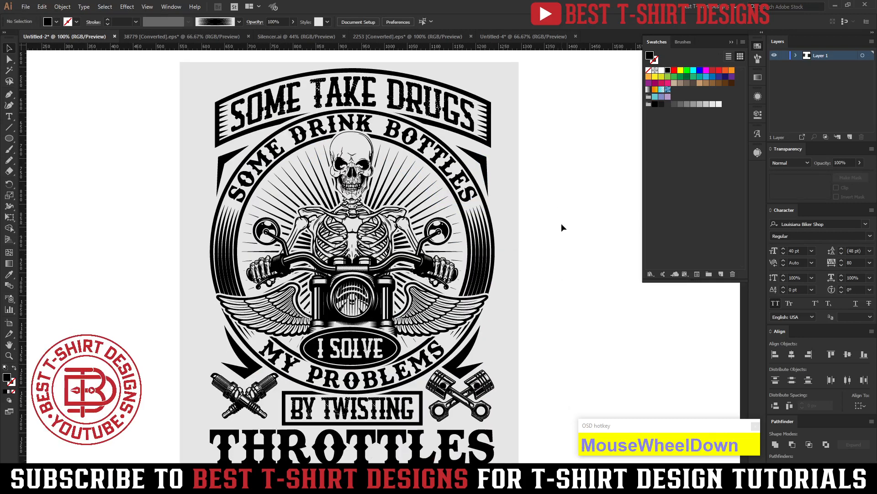
scroll(561, 224, "down", 1)
left_click(545, 234)
scroll(545, 242, "down", 1, "alt")
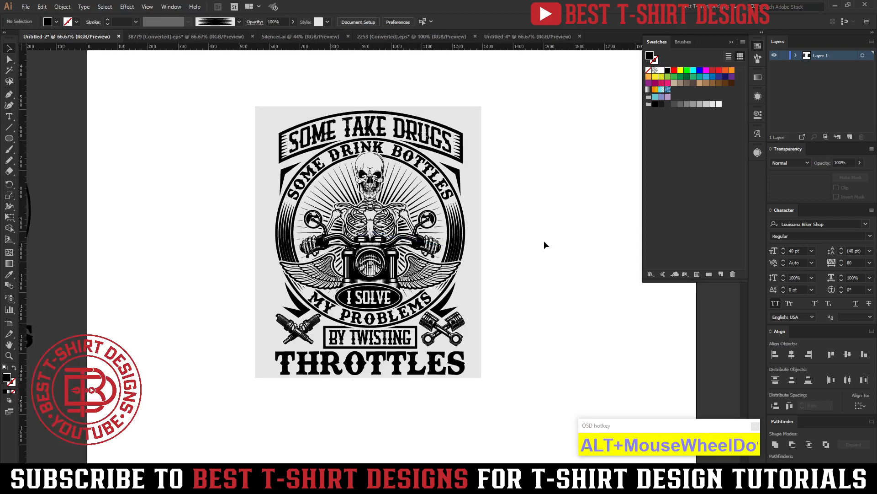
left_click(544, 245)
Draw a square about 113 px wide beside the artwork and duplicate it directly below.
left_click_drag(8, 143, 28, 137)
left_click_drag(165, 208, 184, 267)
key("v")
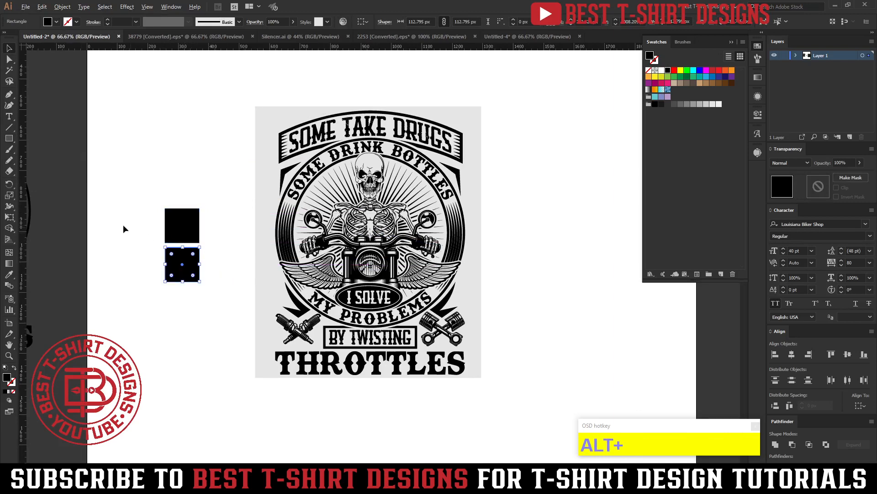
Fill the upper sample square with a muted dark red, #913a40.
scroll(122, 224, "up", 1, "alt")
scroll(362, 260, "up", 1)
scroll(364, 263, "up", 1)
left_click(211, 258)
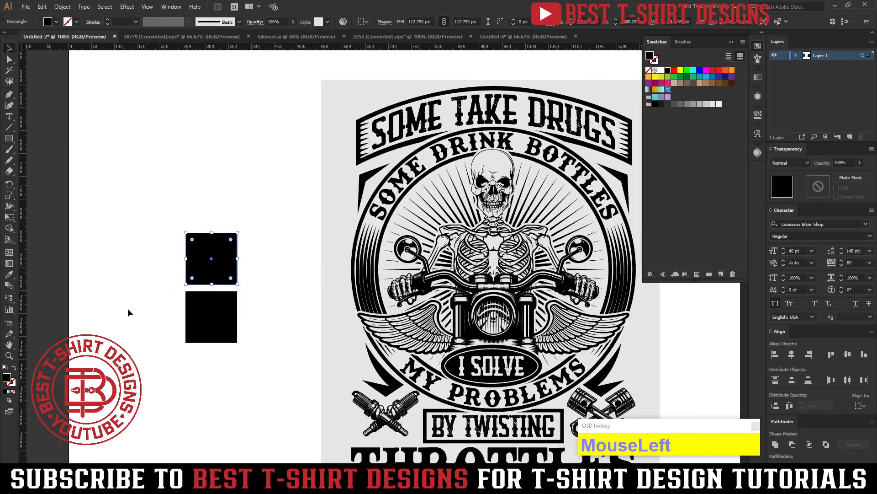
left_click(713, 71)
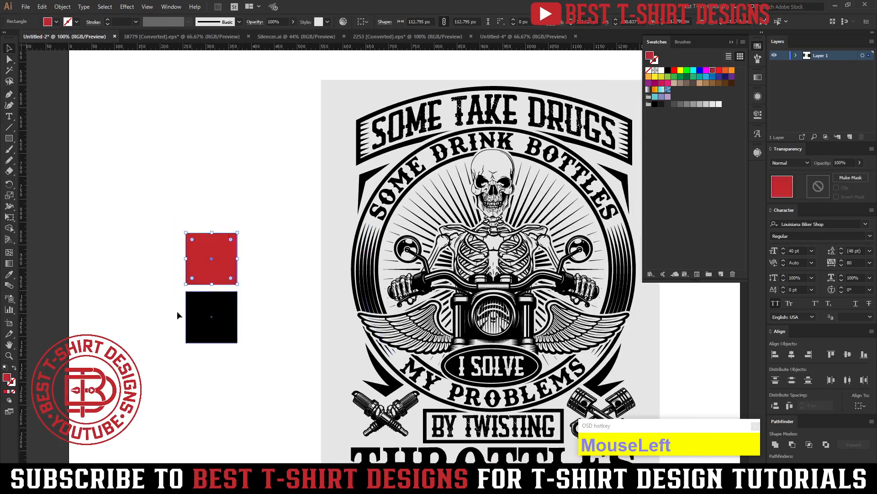
double_click(7, 378)
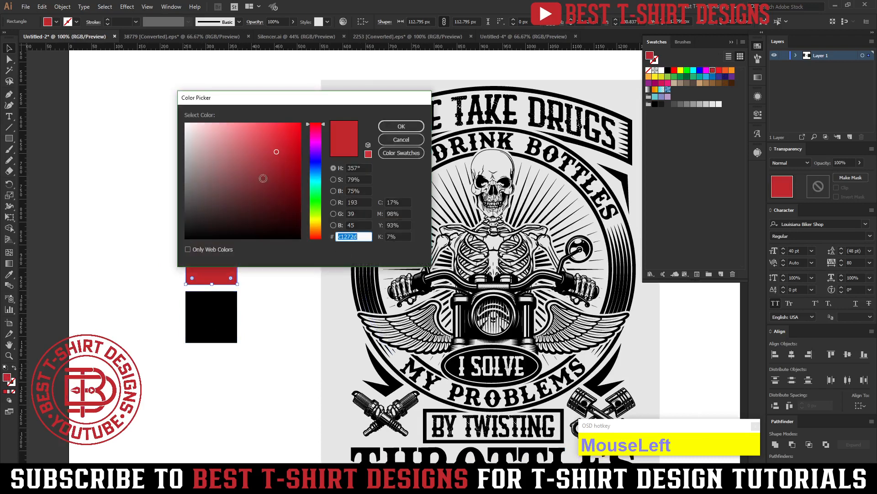
left_click(257, 168)
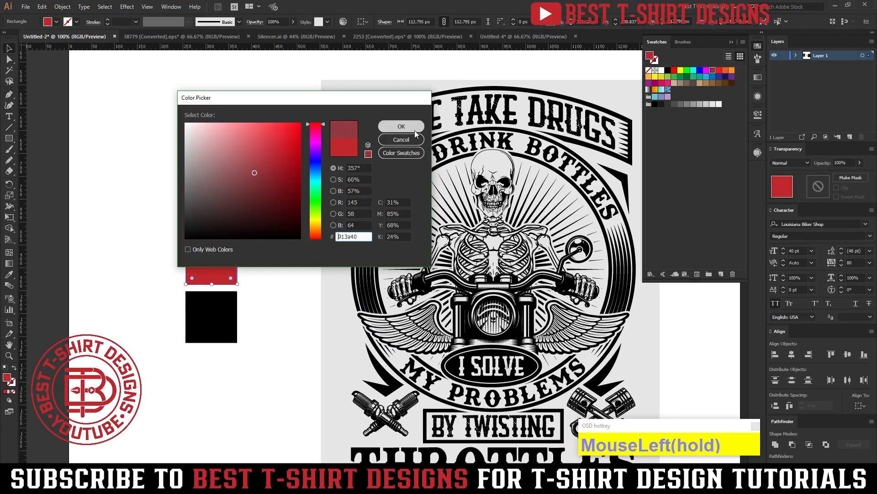
left_click(415, 130)
Fill the lower sample square with a muted tan, about #b79d7b, and deselect it.
left_click(219, 318)
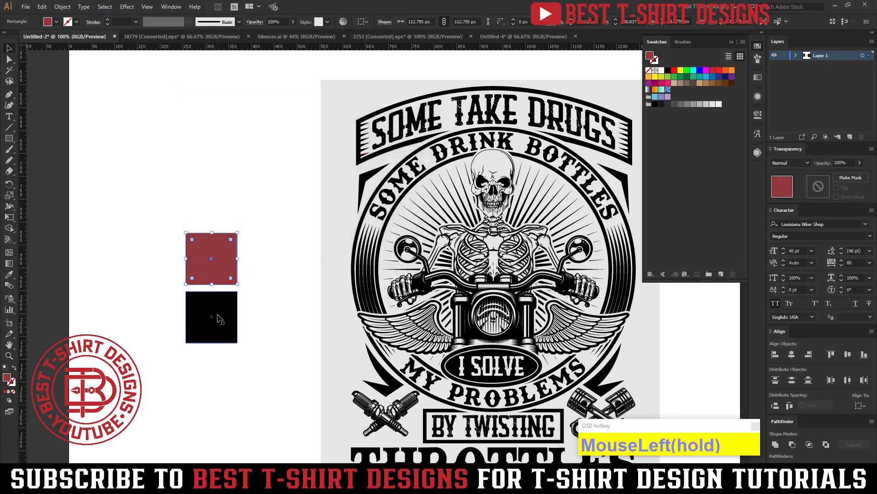
left_click(649, 77)
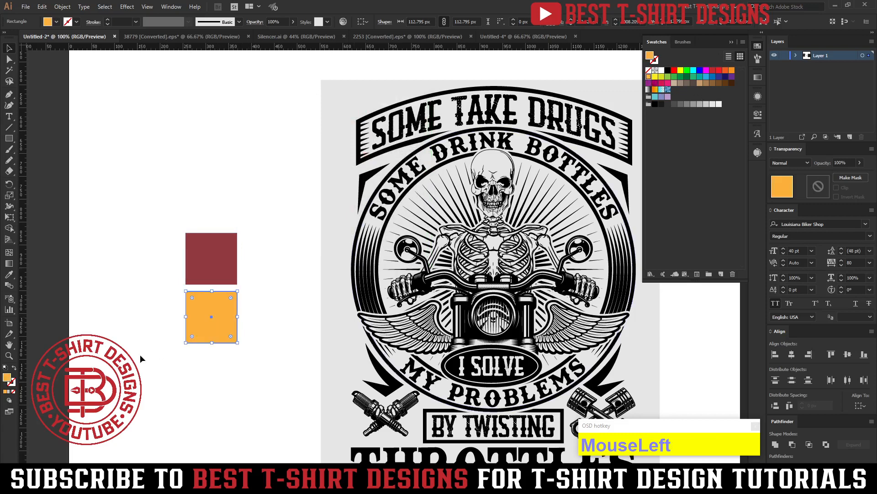
double_click(7, 377)
mouse_move(246, 164)
left_mouse_down()
mouse_move(229, 161)
mouse_move(238, 155)
mouse_move(216, 157)
left_mouse_up()
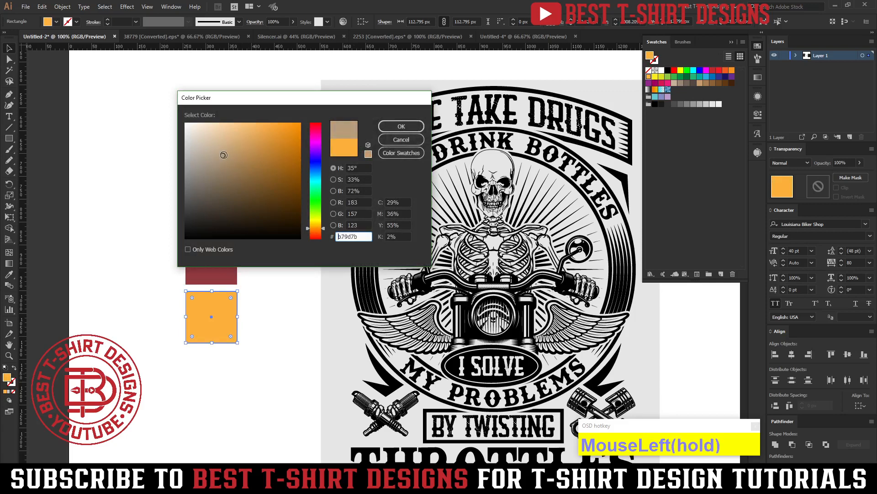
left_click(401, 127)
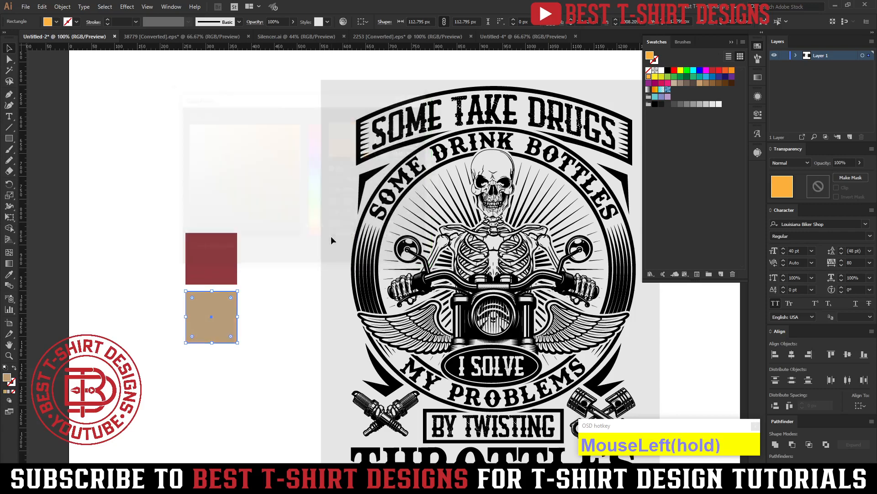
left_click(298, 258)
left_click_drag(310, 286, 254, 256)
left_click_drag(430, 274, 397, 266)
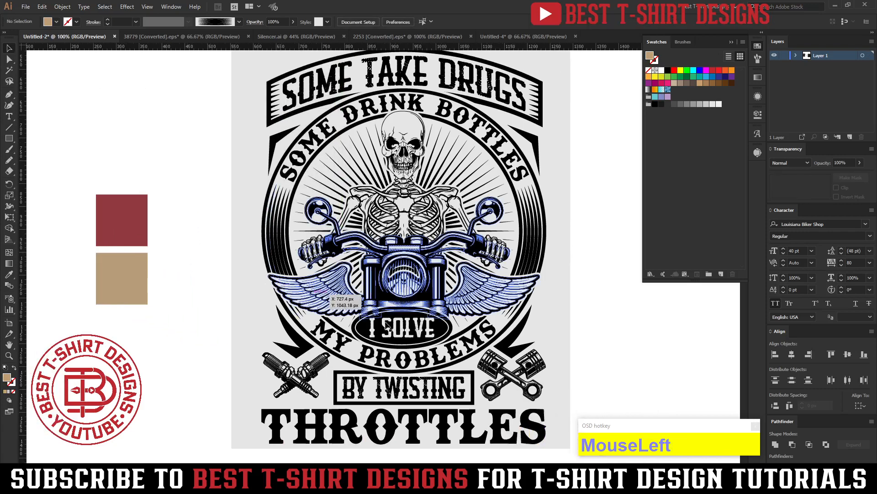
scroll(551, 255, "down", 1, "alt")
left_click(568, 308)
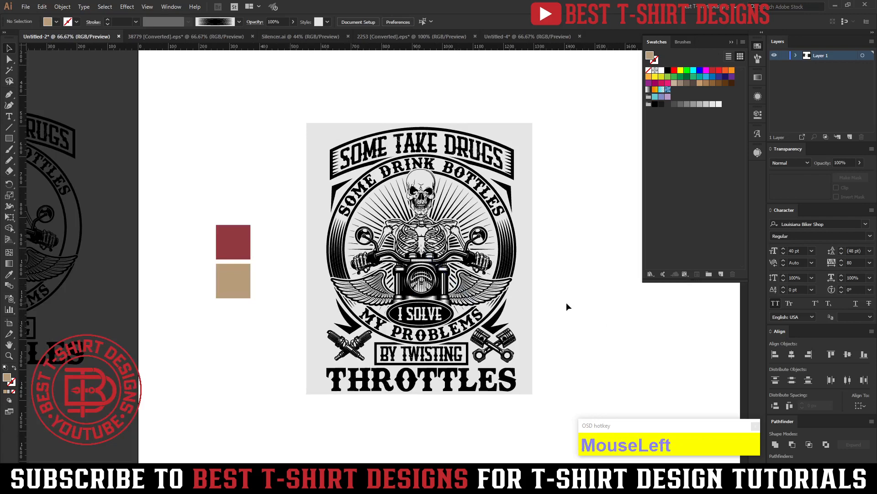
left_click(407, 144)
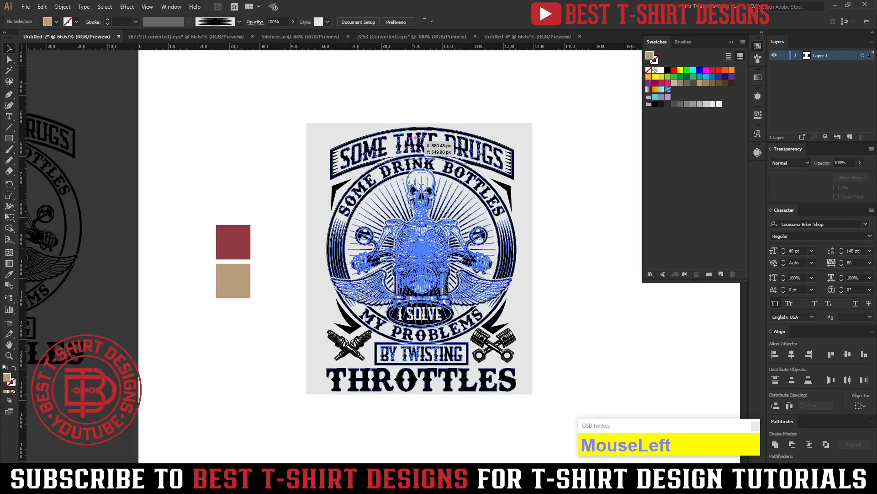
left_click_drag(311, 114, 549, 410)
right_click(488, 260)
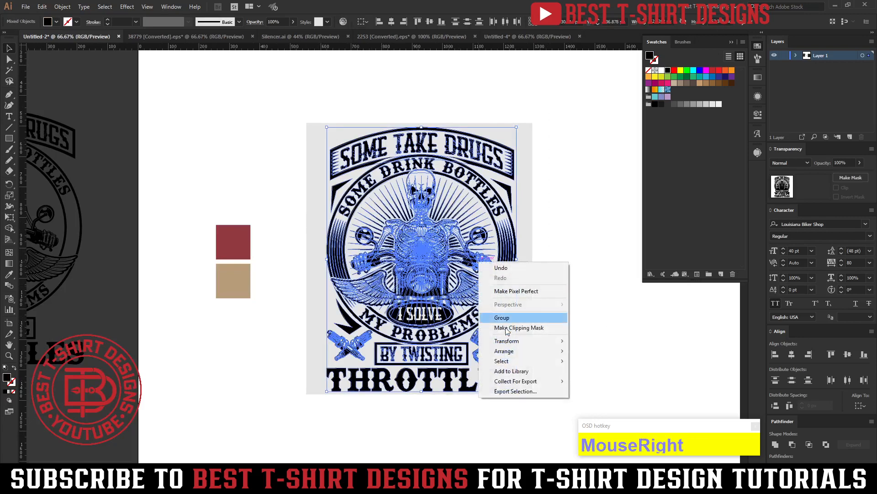
left_click(611, 295)
left_click(610, 294)
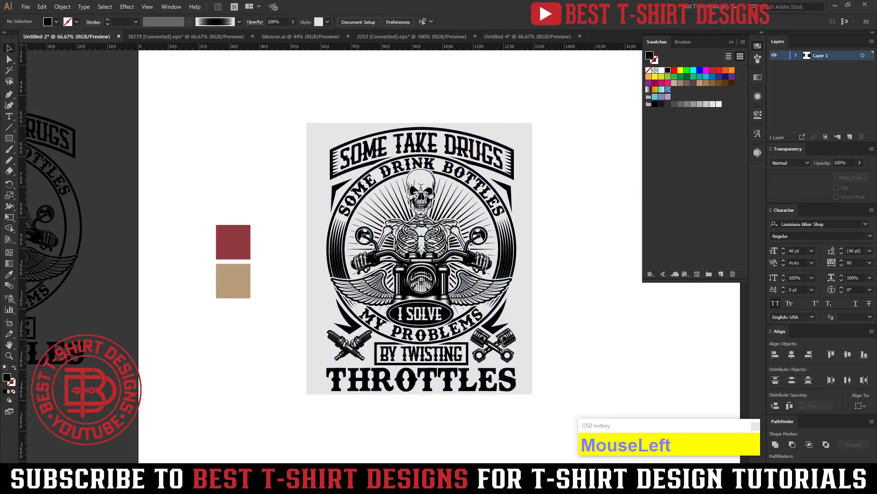
Recolor the four pointed corner accents around the circle with the tan sampled from the lower square.
scroll(526, 380, "up", 1)
scroll(572, 346, "up", 1)
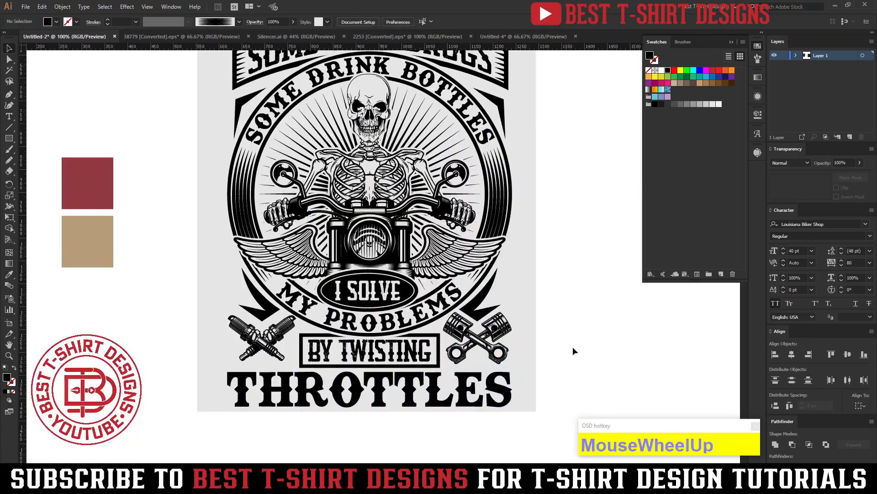
left_click(483, 319)
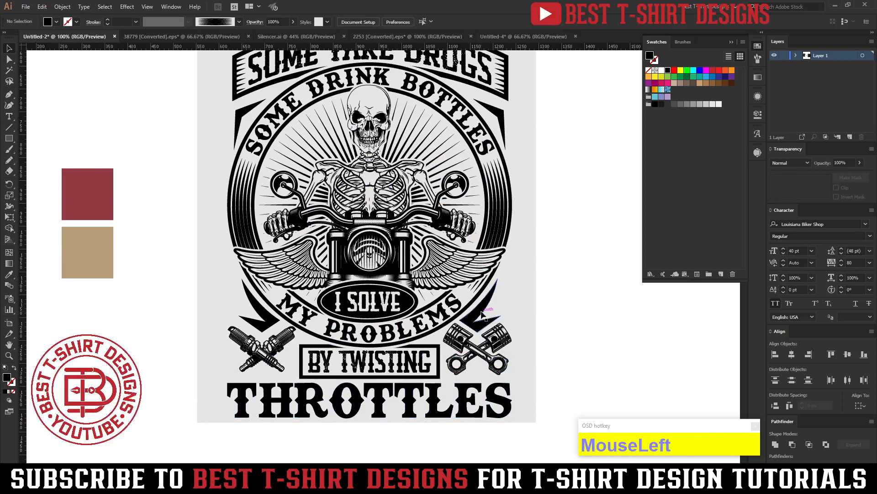
left_click(248, 322, "shift")
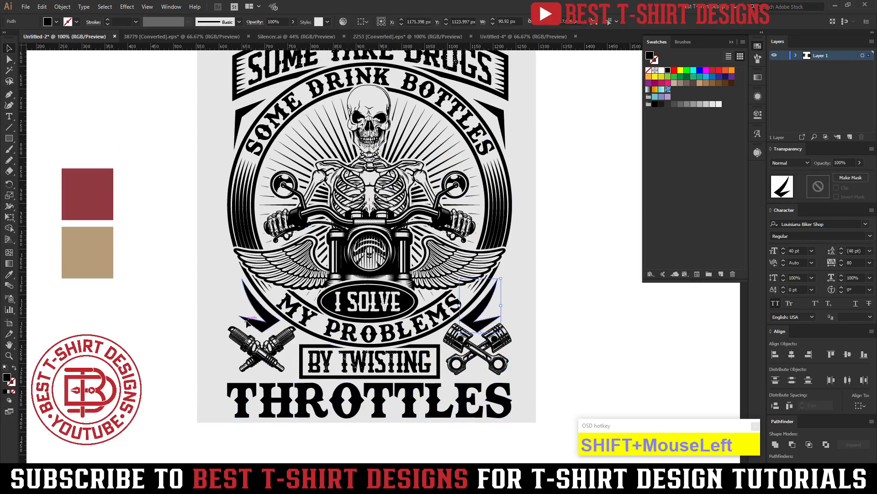
left_click(232, 118, "shift")
scroll(295, 151, "up", 4)
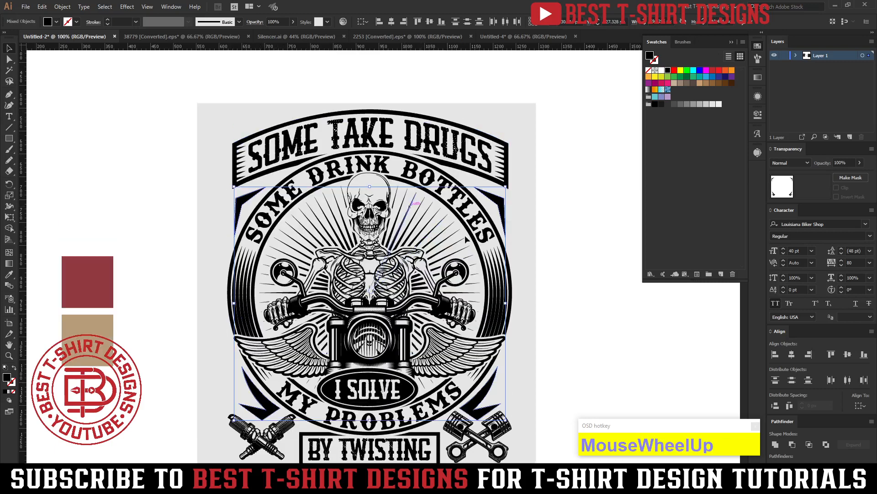
scroll(519, 270, "down", 3)
key("i")
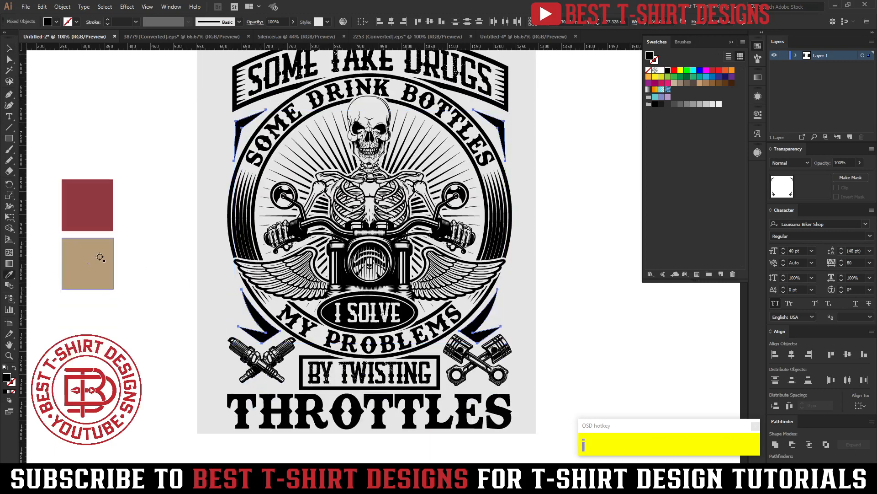
left_click(87, 256)
key("v")
left_click(164, 221)
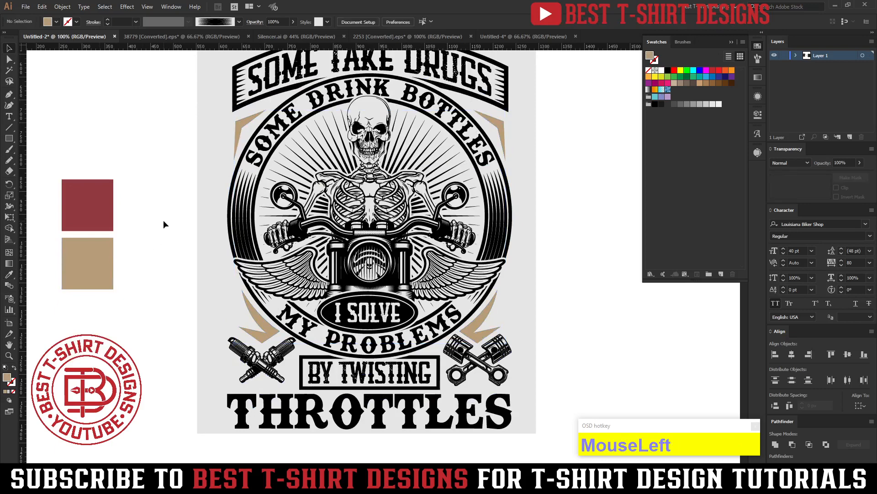
Recolor the crossed spark plugs and crossed pistons beside BY TWISTING with the tan sampled from the lower square.
scroll(163, 220, "up", 2)
left_click(561, 209)
scroll(561, 209, "down", 2)
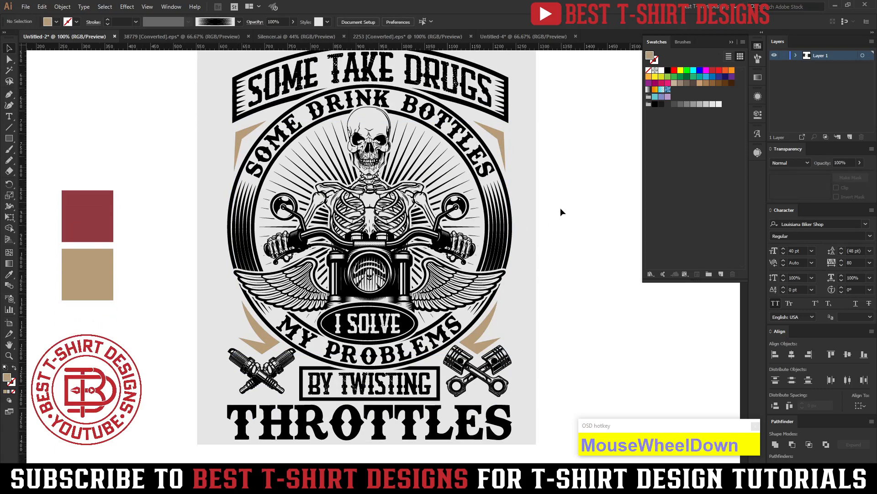
scroll(562, 211, "up", 3)
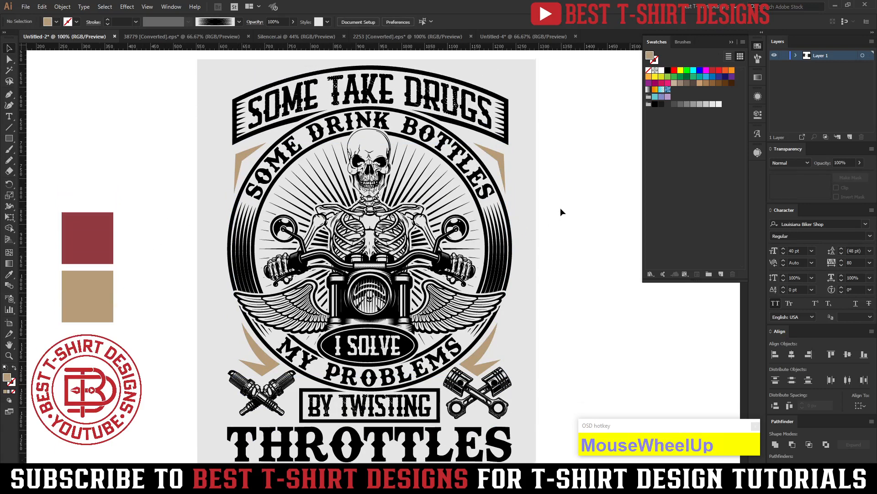
left_click(477, 397)
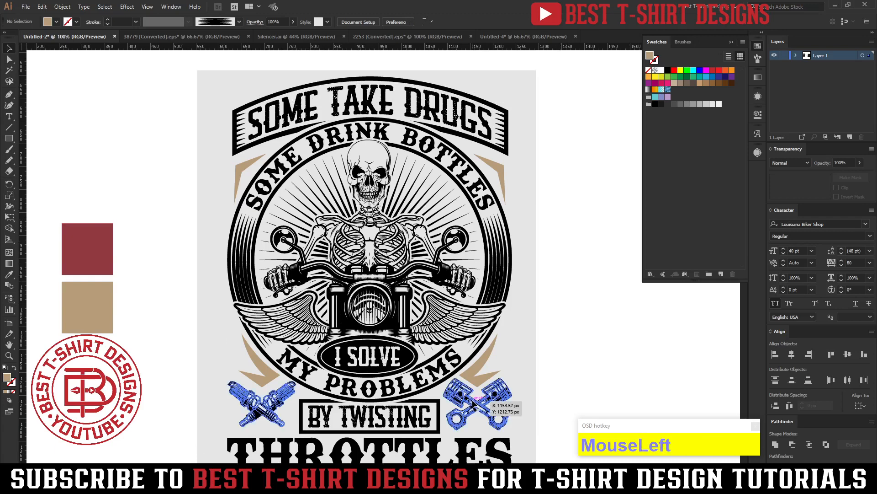
scroll(235, 406, "down", 3)
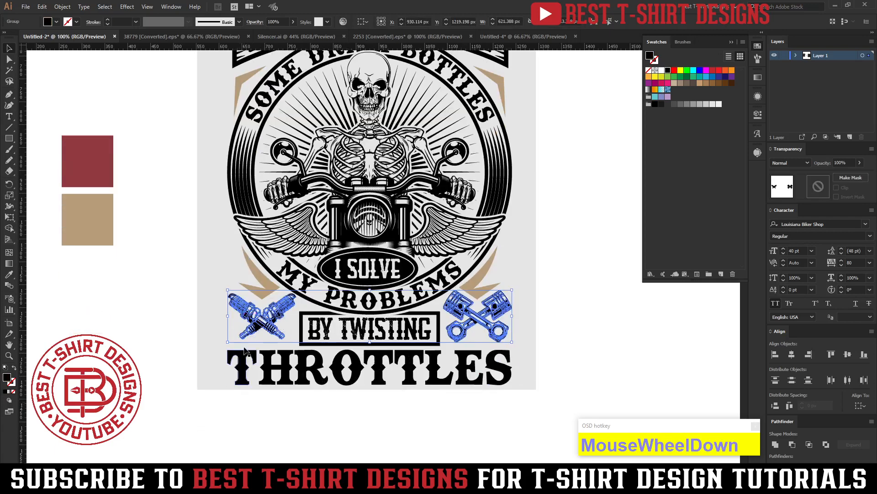
scroll(232, 331, "up", 1)
scroll(282, 336, "down", 1, "alt")
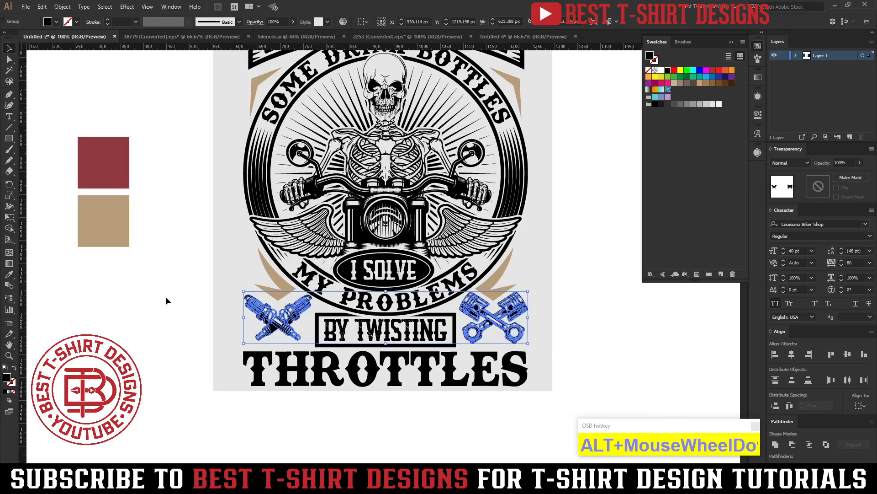
key("i")
left_click(109, 233)
left_click(405, 412)
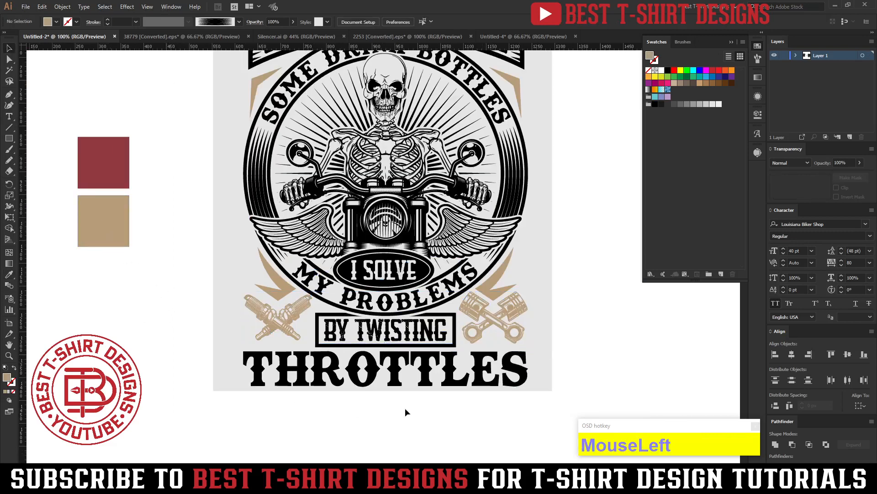
Unlock the background rectangle behind the design and raise its opacity to 100%.
scroll(500, 336, "up", 2, "alt")
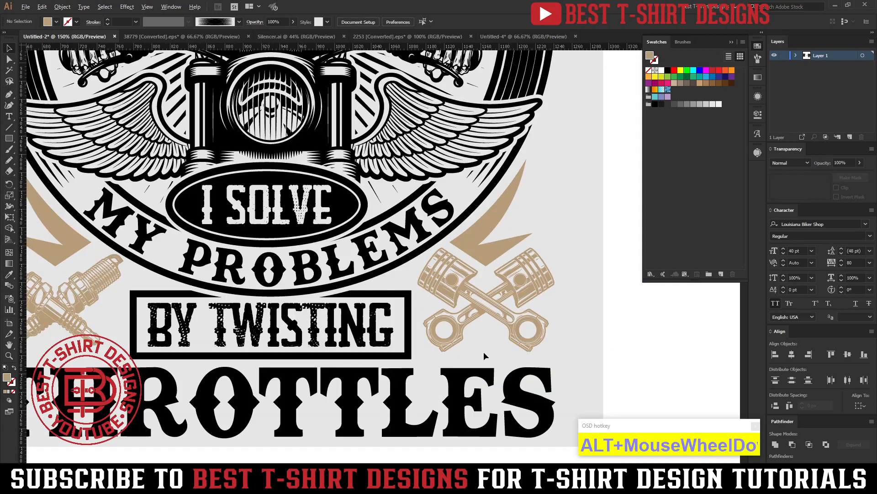
scroll(484, 354, "down", 1, "alt")
key("ctrl+alt+1")
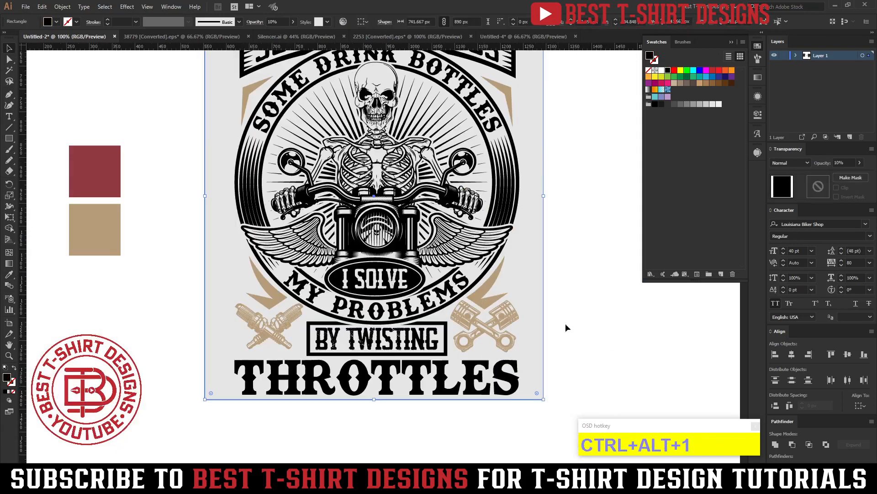
scroll(277, 21, "up", 9, "shift")
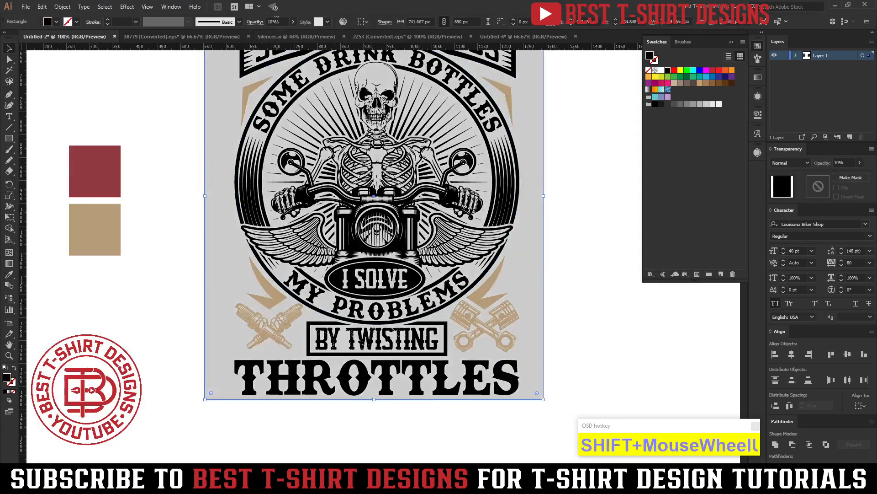
Lock the black background rectangle behind the design.
left_click(486, 335)
scroll(486, 336, "up", 3, "alt")
scroll(485, 336, "up", 3, "alt")
scroll(304, 333, "down", 1, "alt")
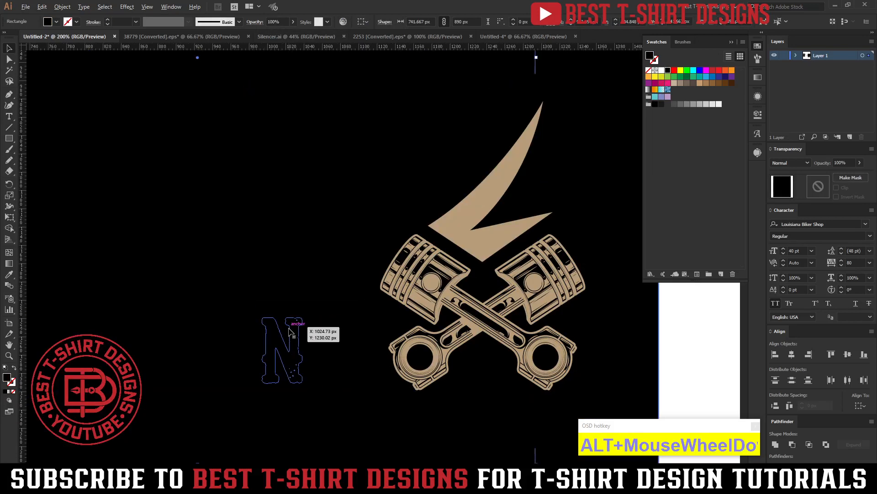
scroll(437, 338, "down", 2, "alt")
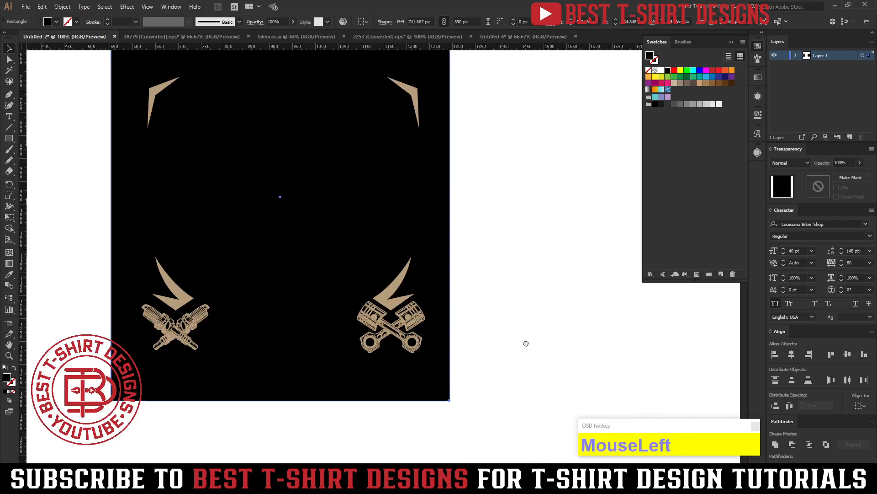
left_click_drag(526, 343, 588, 358)
key("ctrl+2")
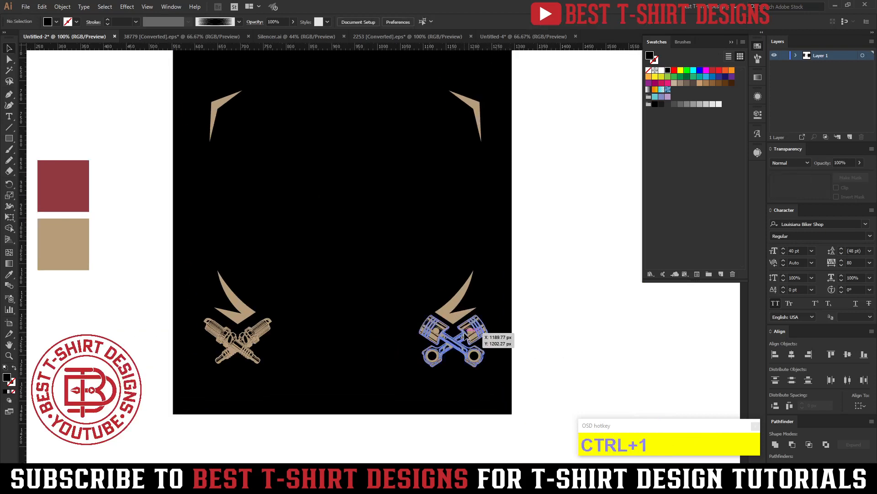
Fill the crossed spark plugs and crossed pistons with black and deselect them.
left_click(465, 335)
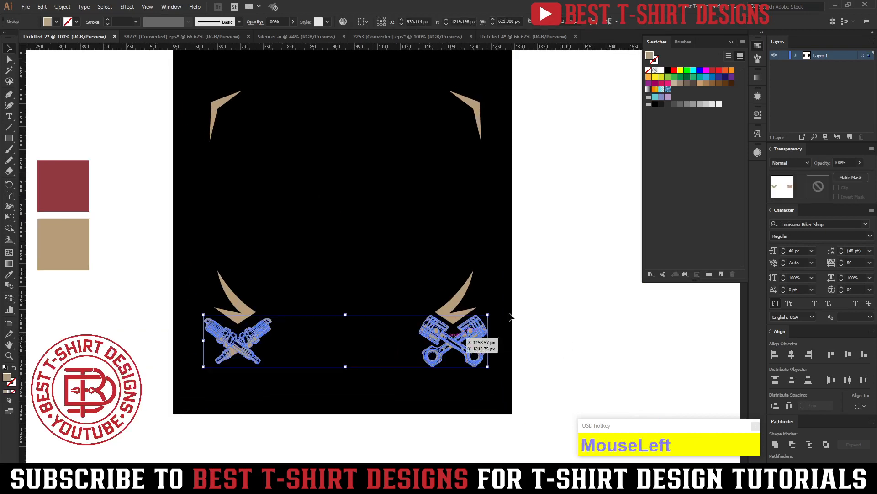
left_click(668, 70)
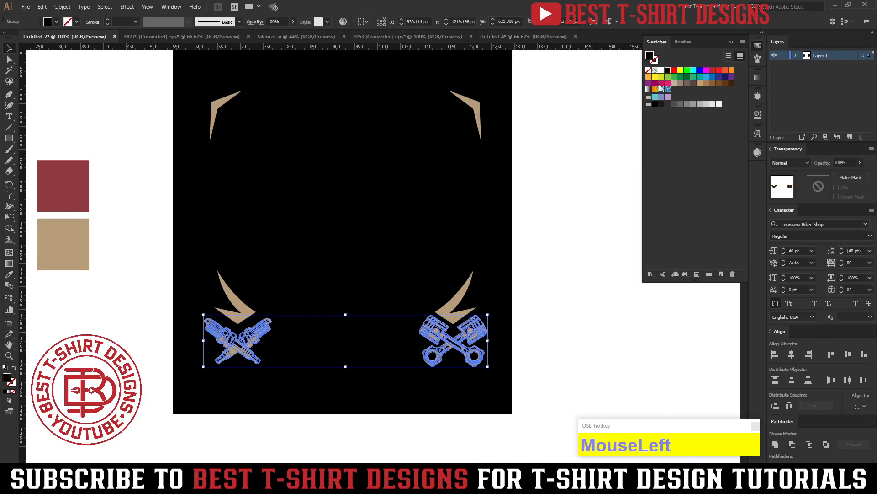
left_click(566, 319)
left_click_drag(466, 335, 467, 336)
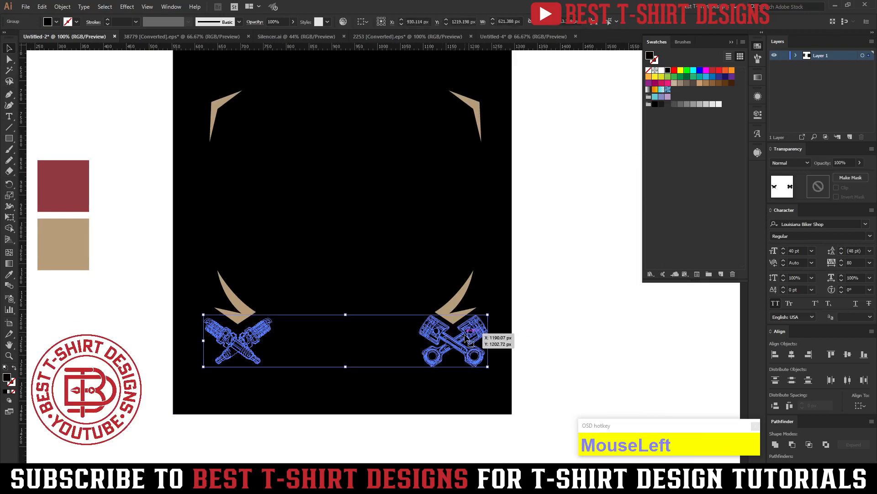
left_click(107, 268)
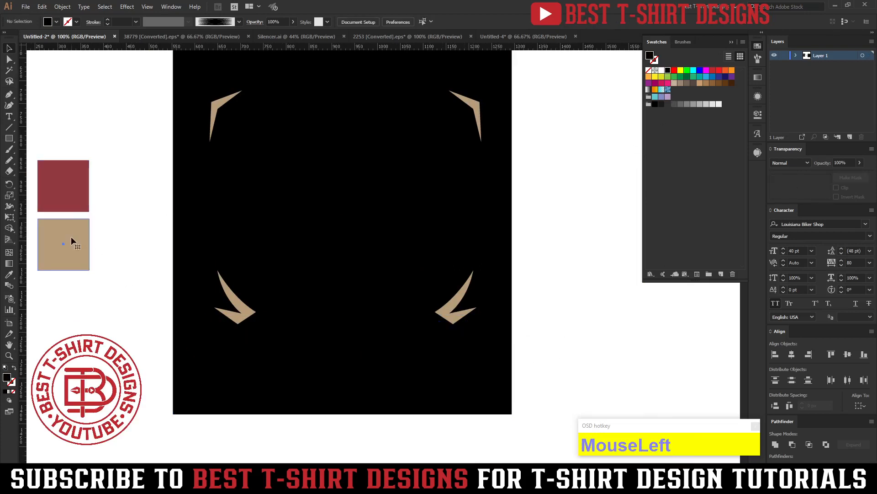
Add a tan rectangle matching the lower sample square, covering the spark plugs and pistons, and place it directly behind them.
left_click(71, 237)
left_click_drag(75, 252, 551, 411, "alt")
key("ctrl+x")
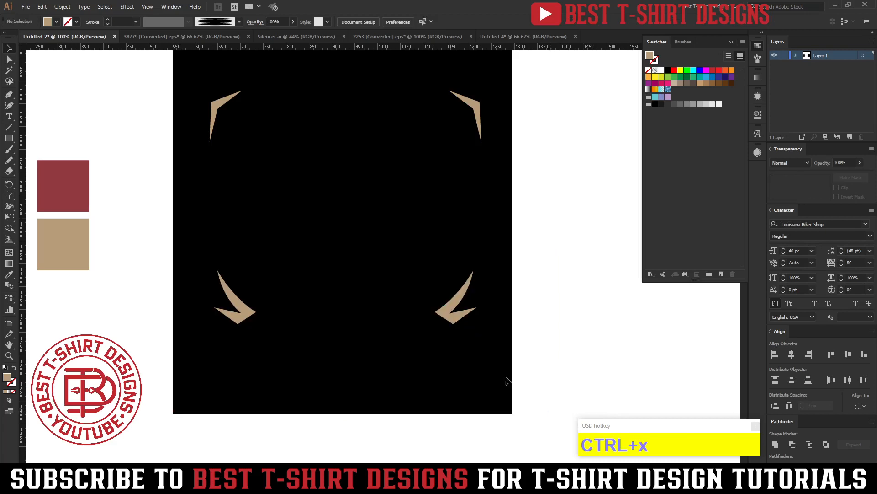
left_click(476, 363)
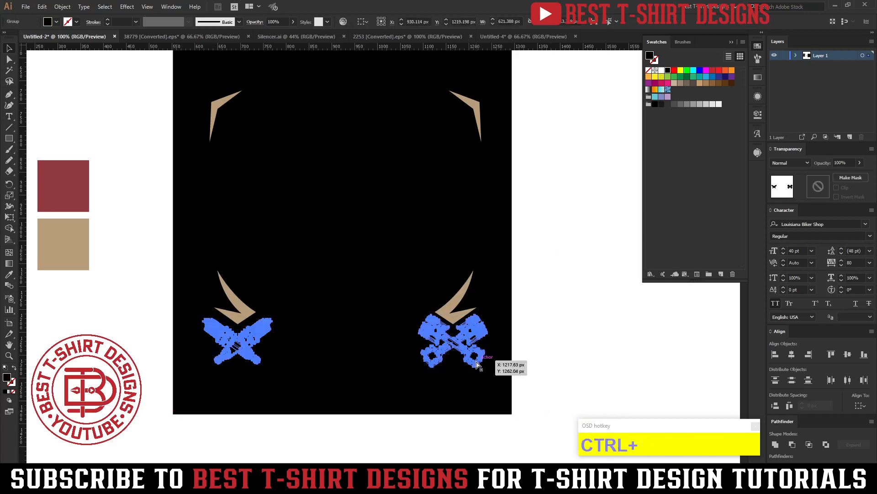
key("ctrl+b")
left_click(591, 348)
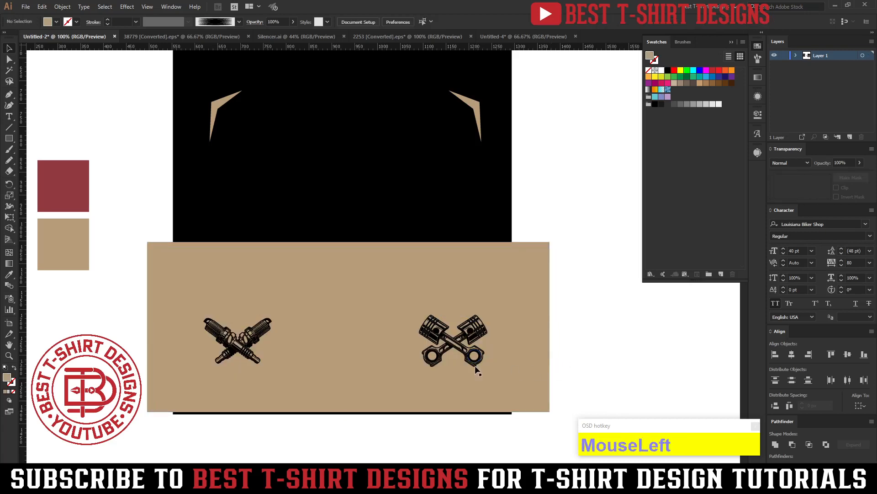
Remove the tan rectangle's area outside the spark plug and piston outlines with the Shape Builder tool.
left_click(476, 350)
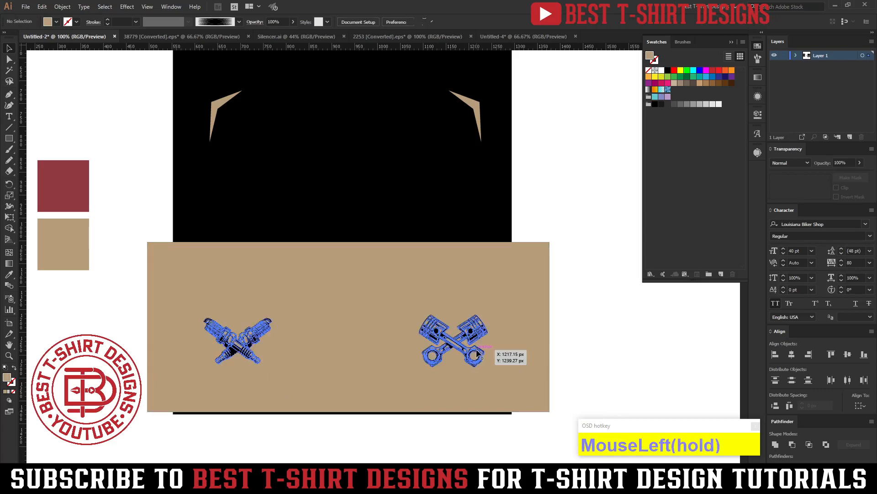
left_click(510, 348, "shift")
key("shift+m")
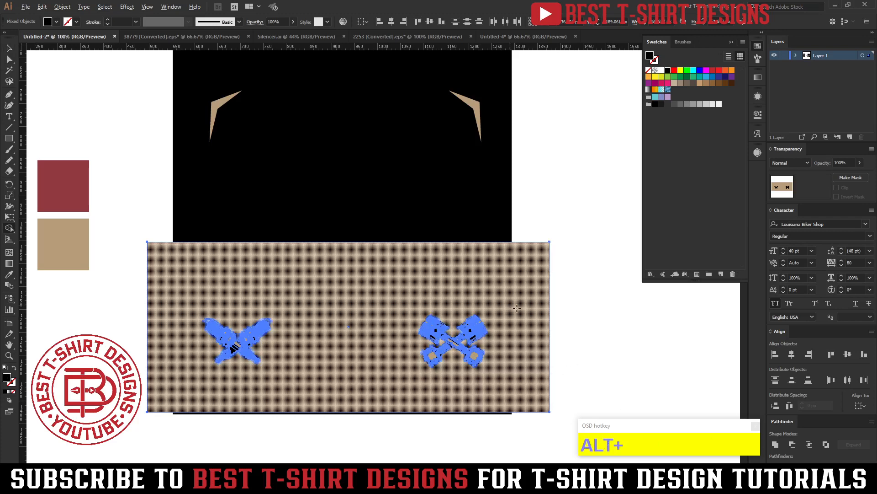
left_click(503, 309, "alt")
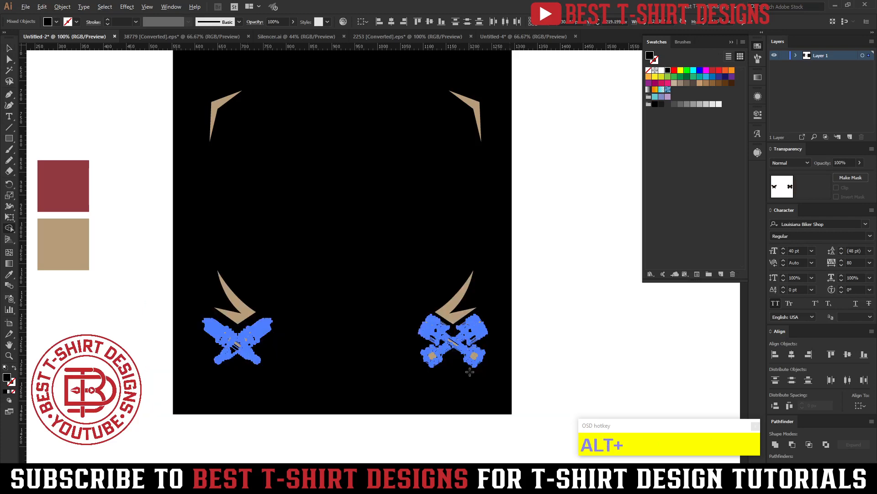
Delete the tan fill inside the round openings of both connecting rods with the Shape Builder tool, and deselect the artwork.
scroll(470, 372, "up", 5)
left_click(494, 348, "alt")
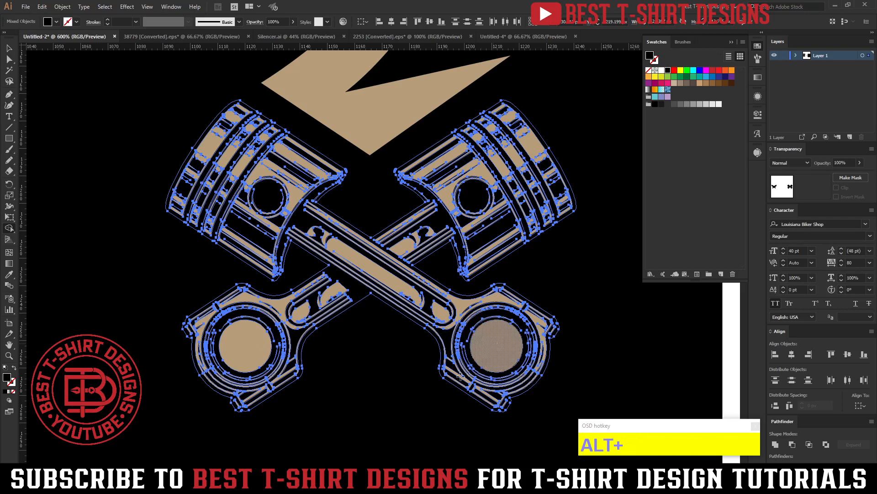
left_click(519, 338, "alt")
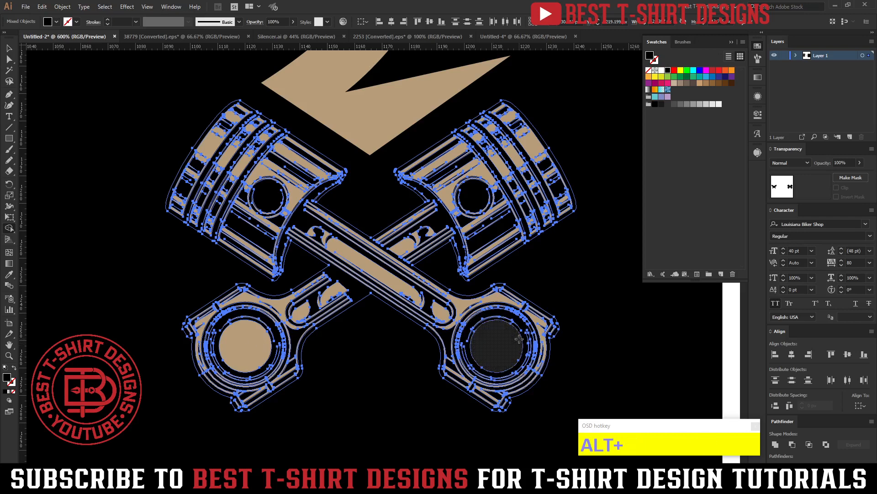
left_click(236, 340, "alt")
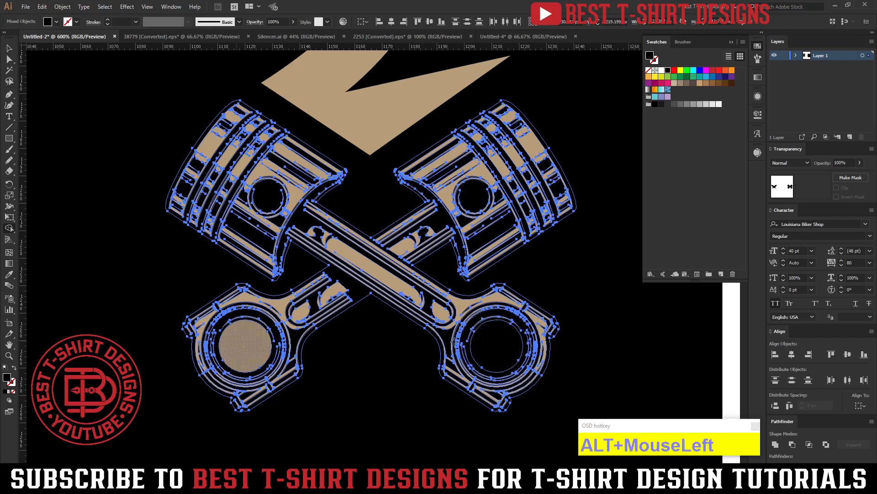
scroll(511, 316, "down", 6)
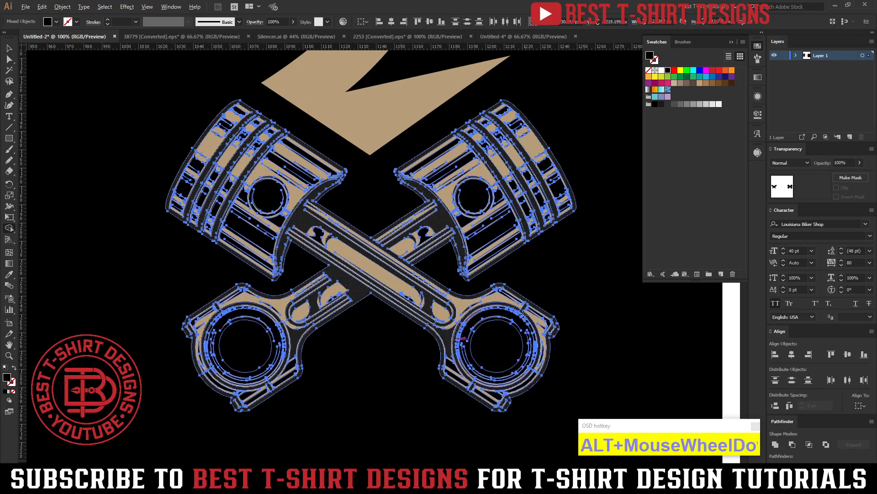
key("v")
left_click(605, 297)
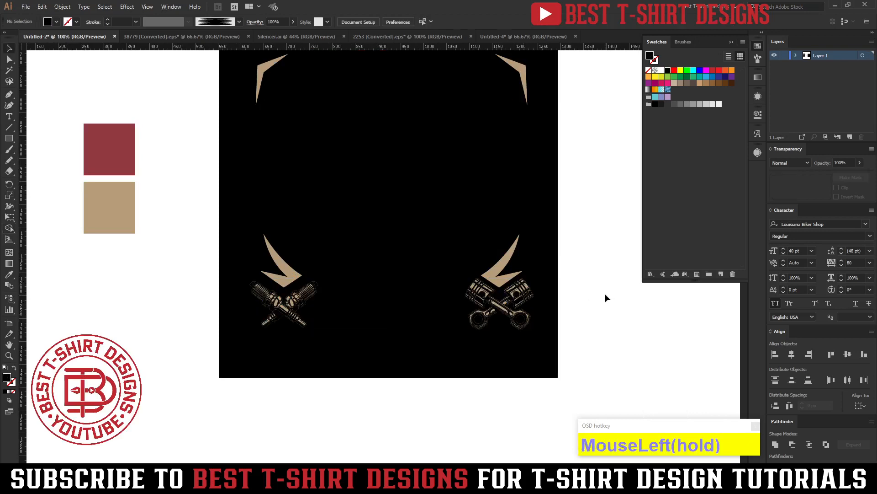
scroll(606, 294, "up", 4)
left_click_drag(596, 305, 586, 306)
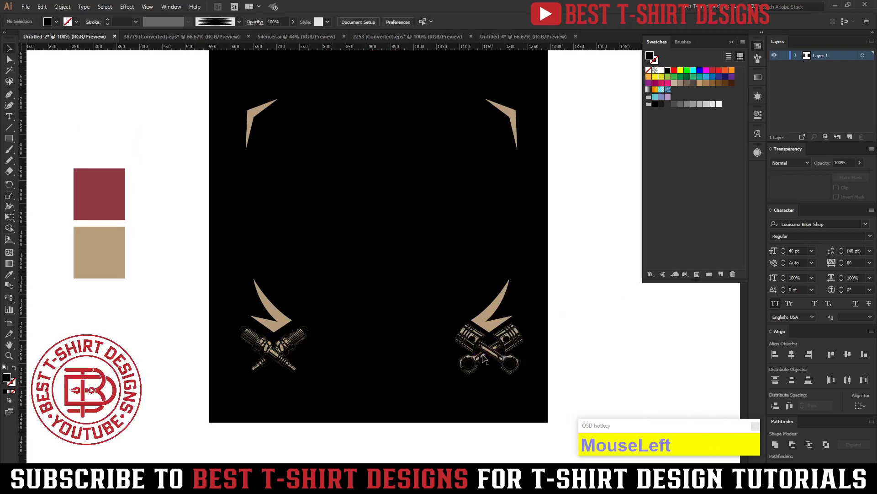
left_click(485, 354)
left_click(561, 345)
left_click_drag(598, 327, 572, 339)
scroll(572, 340, "up", 2)
scroll(404, 318, "down", 1)
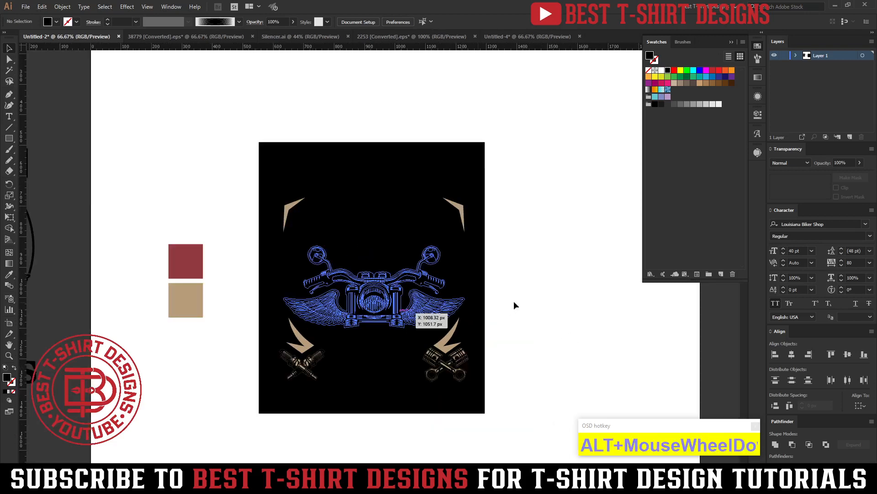
Unlock the background rectangle, recolor it with the dark blue swatch and lock it again.
left_click(523, 297)
left_click(485, 251)
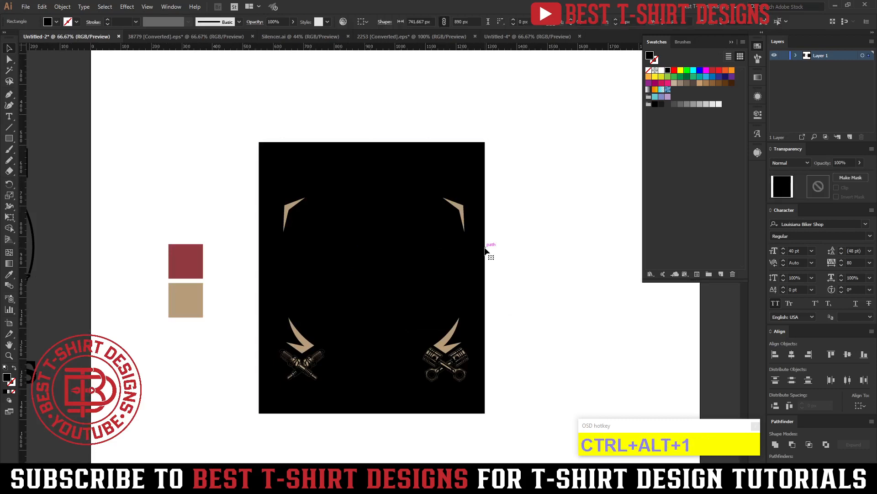
left_click(713, 70)
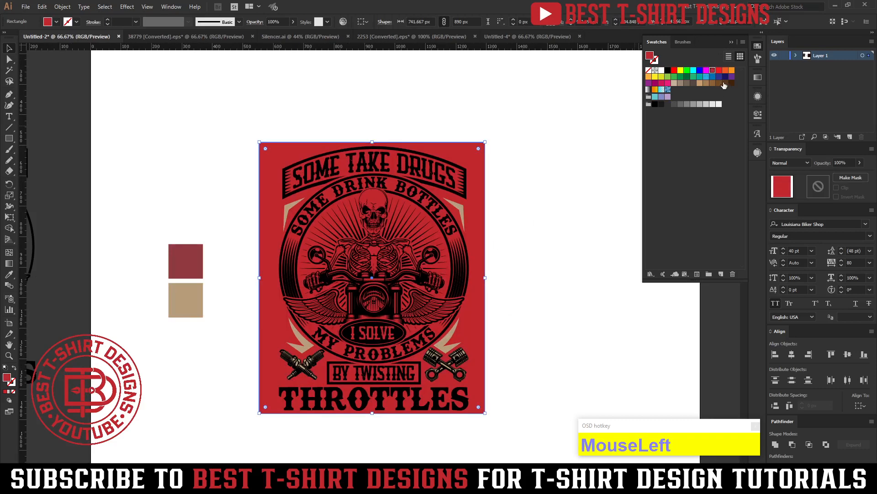
left_click(725, 77)
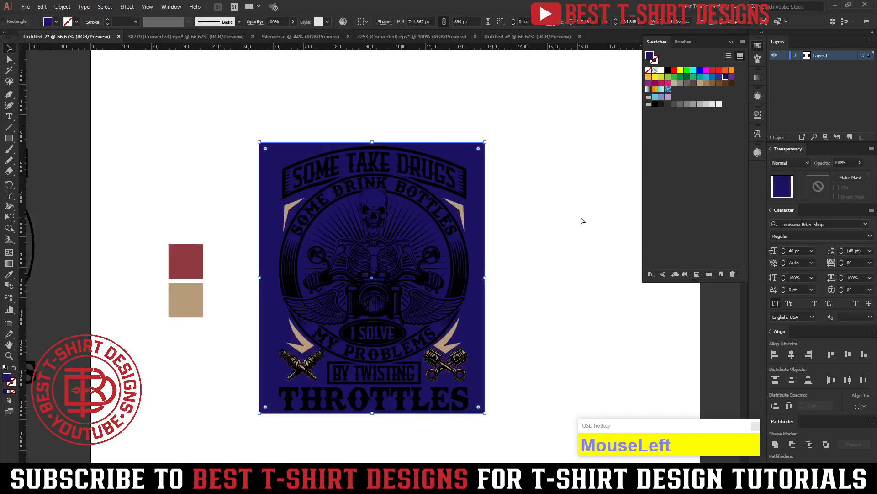
key("ctrl+2")
left_click(535, 260)
Isolate the main artwork group to examine which parts it contains, and check the stripes at the banner's end.
scroll(383, 389, "up", 1)
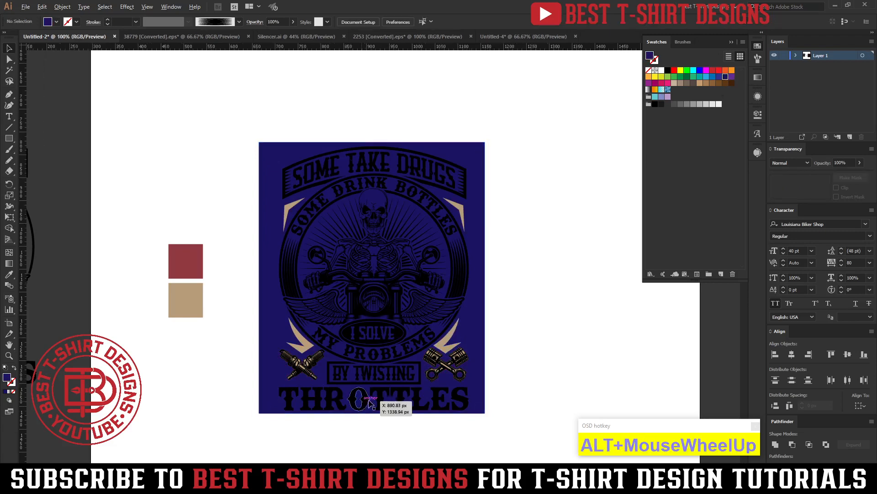
scroll(387, 199, "up", 3)
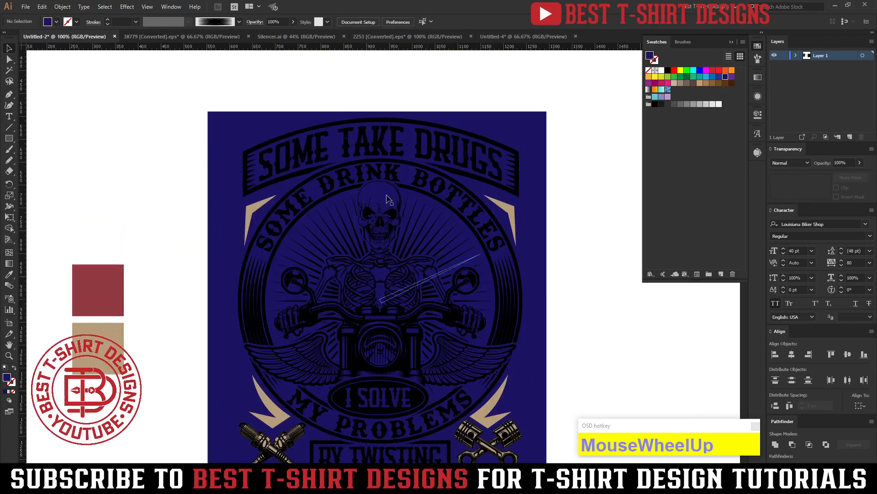
double_click(379, 137)
left_click(364, 94)
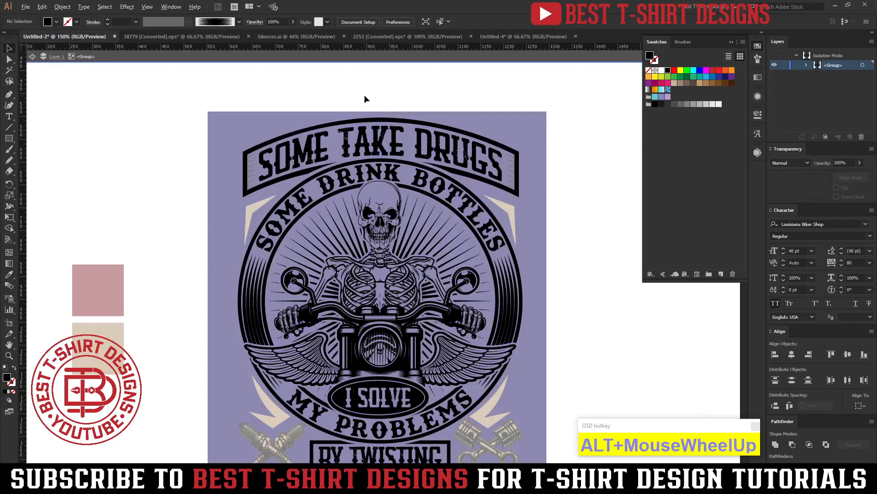
scroll(364, 95, "up", 1)
double_click(201, 152)
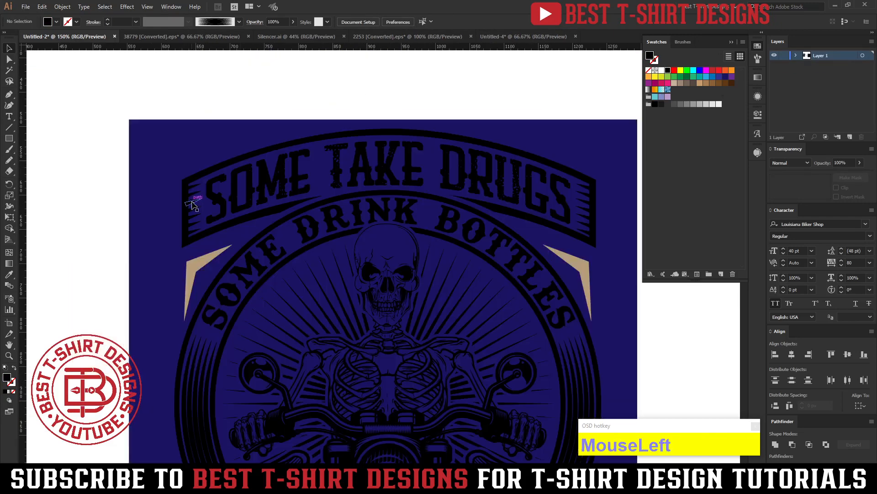
left_click(191, 197)
scroll(339, 141, "down", 3)
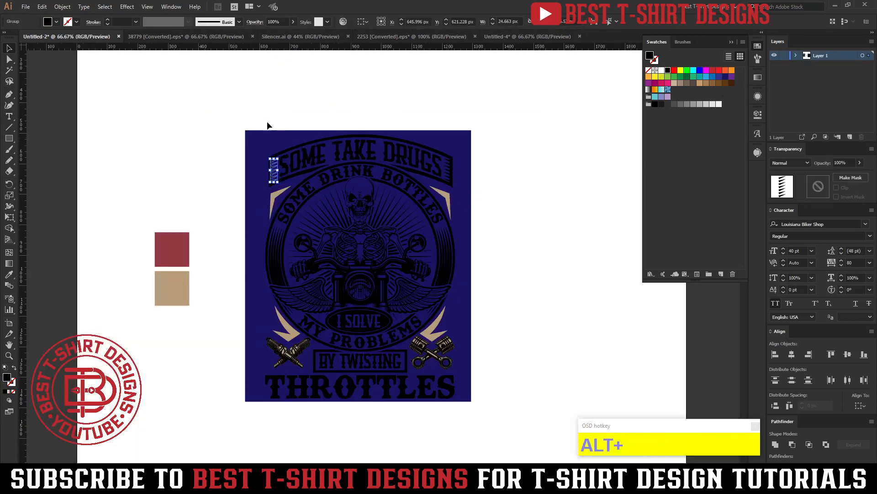
Move the banner-end stripes, corner accents, spark plugs and pistons into the main artwork group, pasting them in front in place.
left_click_drag(251, 114, 475, 413)
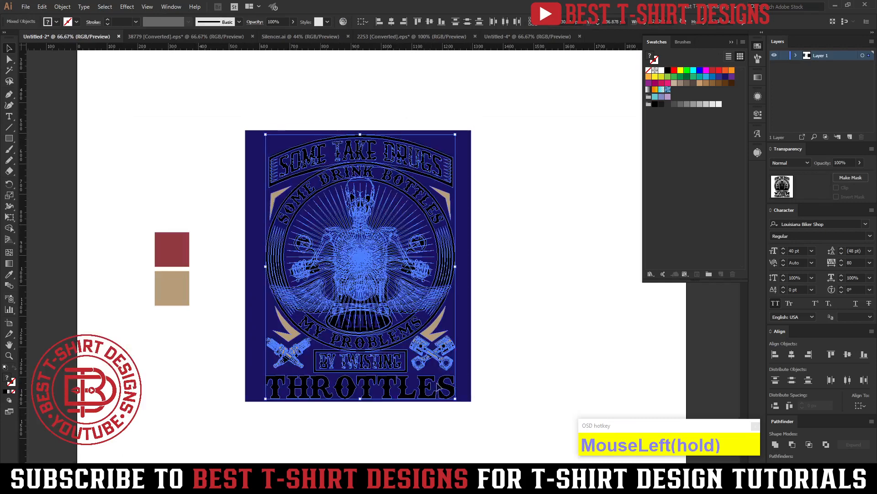
left_click(410, 300, "shift")
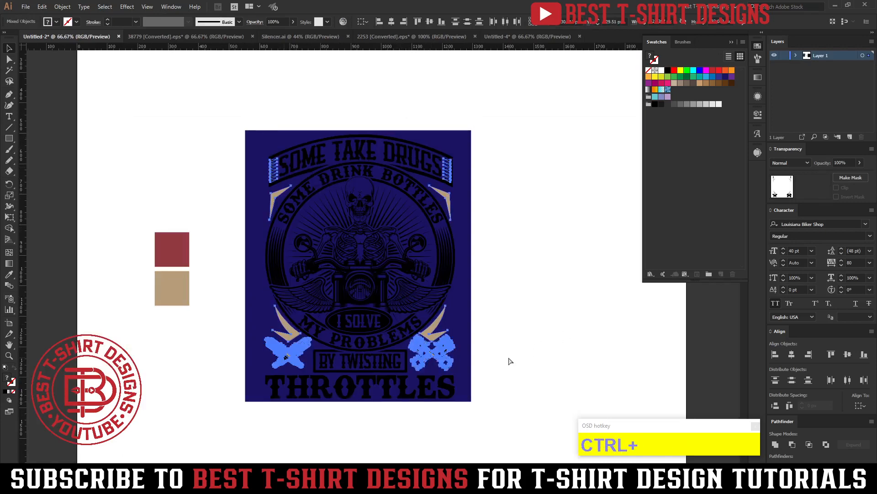
key("ctrl+x")
double_click(452, 276)
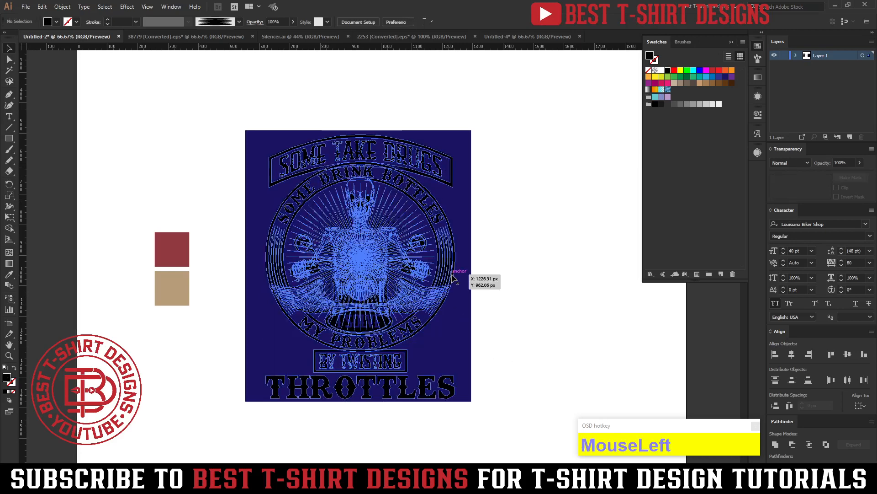
key("ctrl+f")
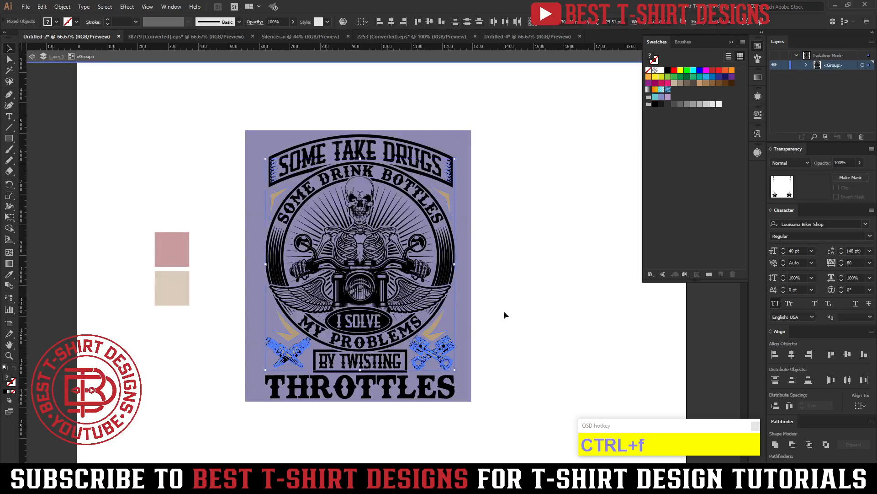
left_click(504, 311)
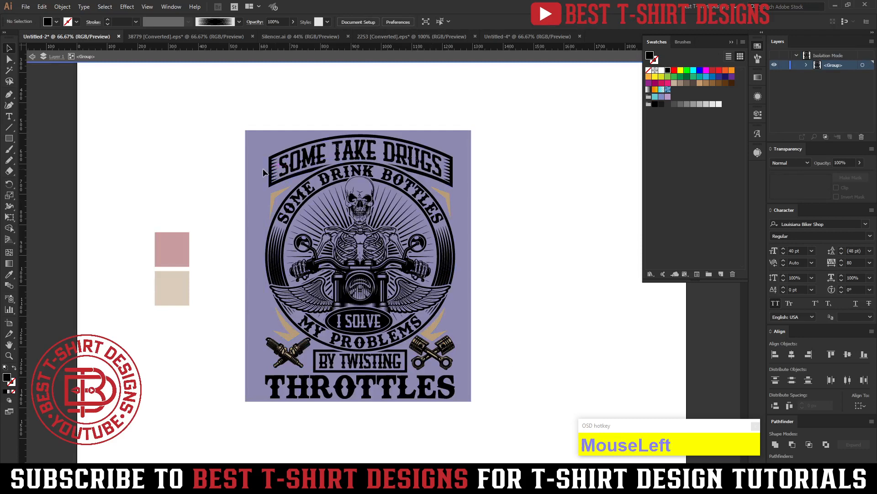
scroll(263, 172, "up", 1)
scroll(517, 90, "up", 1)
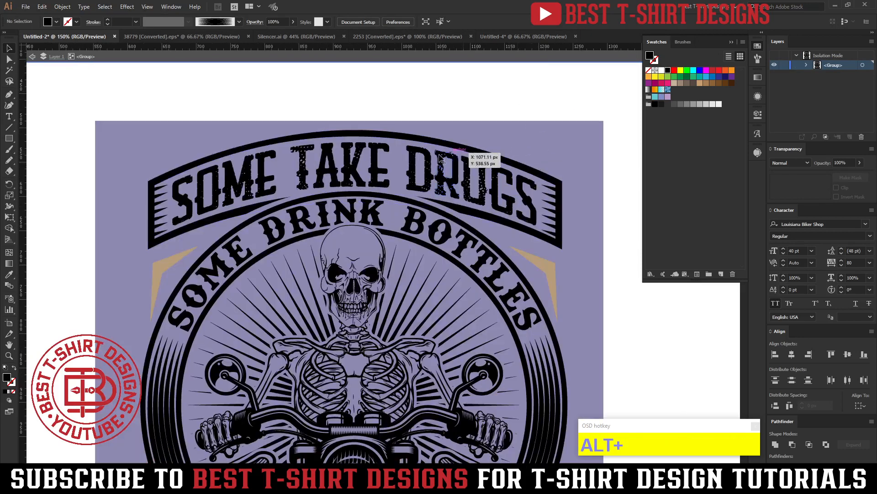
left_click_drag(129, 144, 178, 221)
scroll(247, 169, "down", 1)
left_click(267, 110)
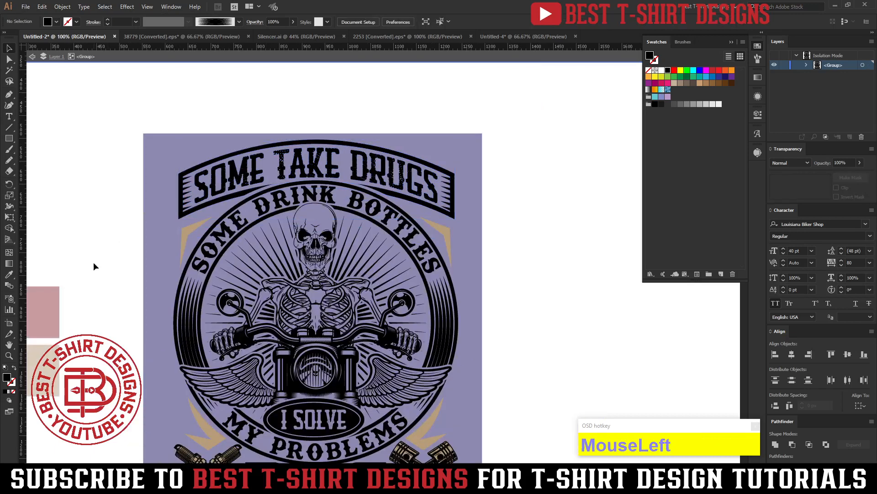
Draw a tan rectangle about 693 × 220 px over the SOME TAKE DRUGS banner and place it behind the artwork.
left_click(208, 437)
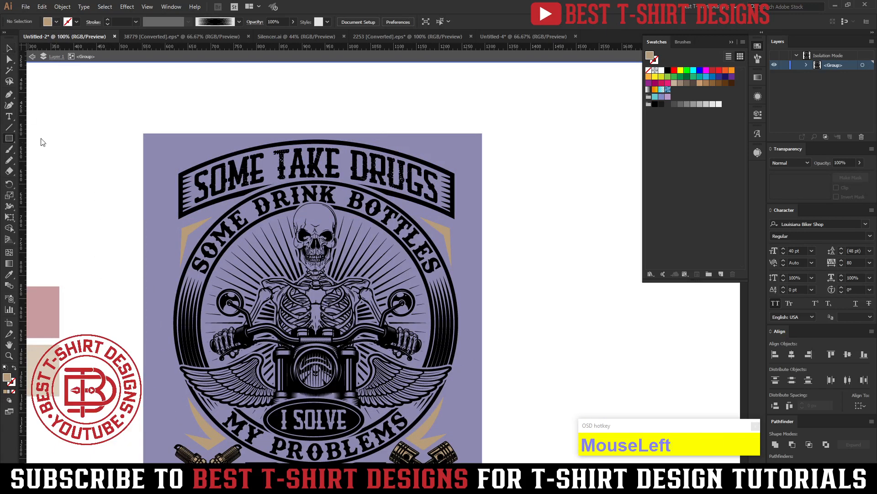
mouse_move(155, 134)
left_mouse_down()
mouse_move(393, 204)
mouse_move(483, 215)
mouse_move(491, 233)
mouse_move(473, 235)
left_mouse_up()
key("ctrl+shift+v")
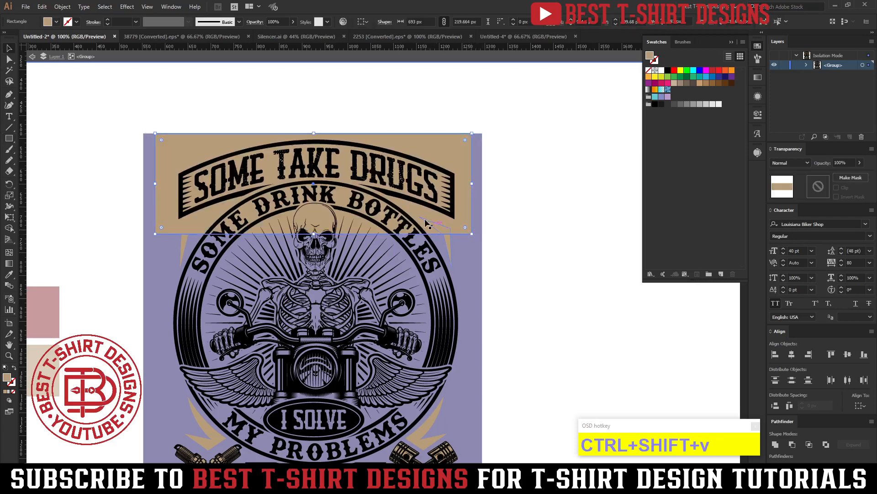
Trim the tan rectangle to the inside of the SOME TAKE DRUGS banner with the Shape Builder tool, and deselect the artwork.
left_click(421, 205, "shift")
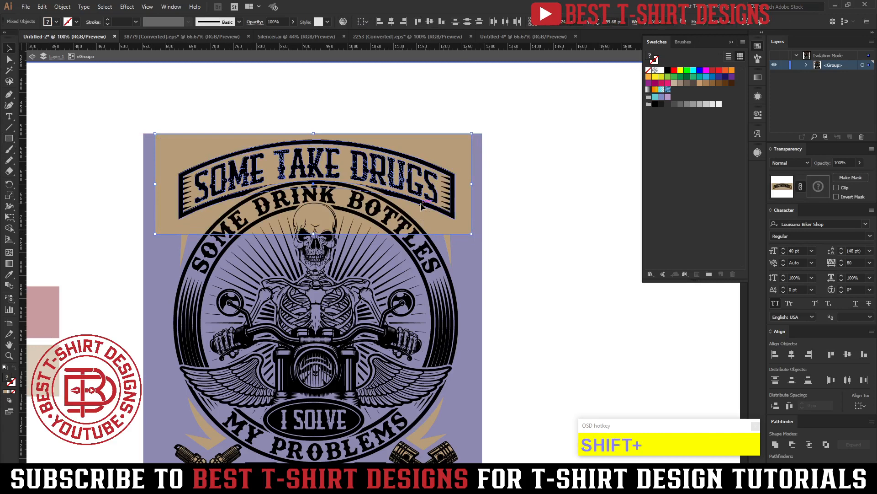
key("shift+m")
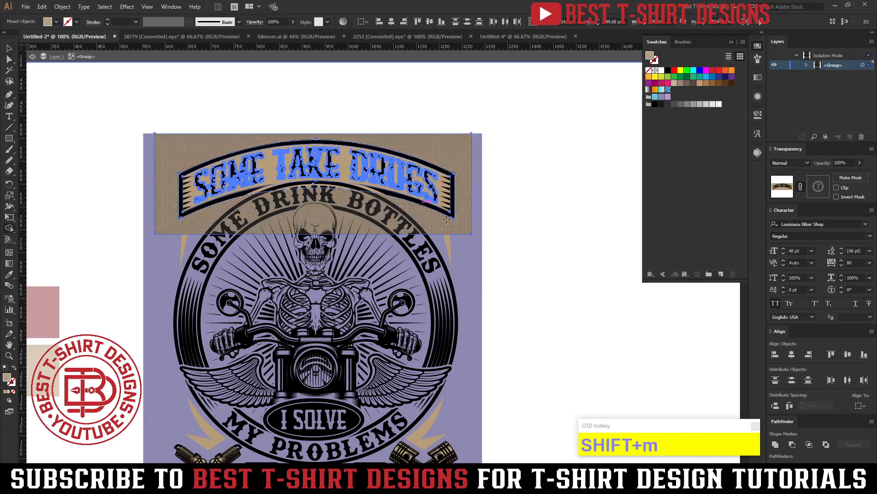
key("v")
left_click(533, 238)
scroll(290, 115, "up", 1)
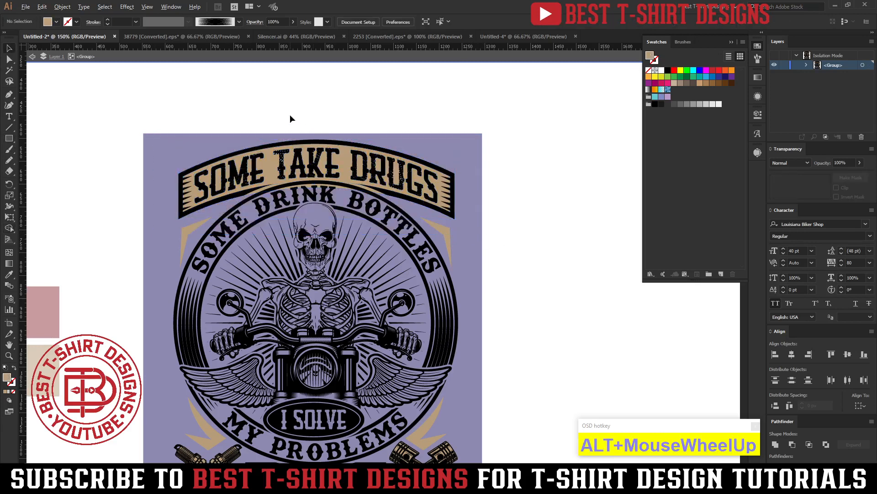
scroll(290, 116, "up", 1)
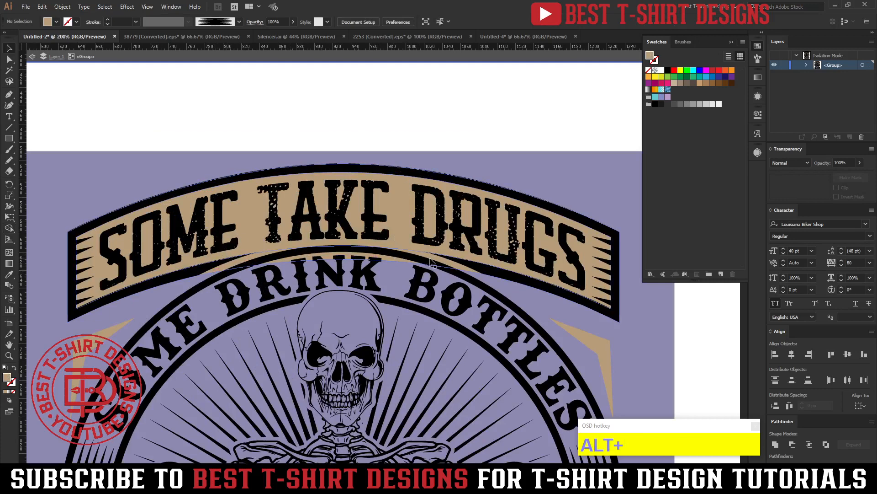
Move the tan banner fill into the banner's own group, pasting it in place behind the lettering, and exit isolation mode.
left_click(402, 198, "alt")
key("ctrl+x")
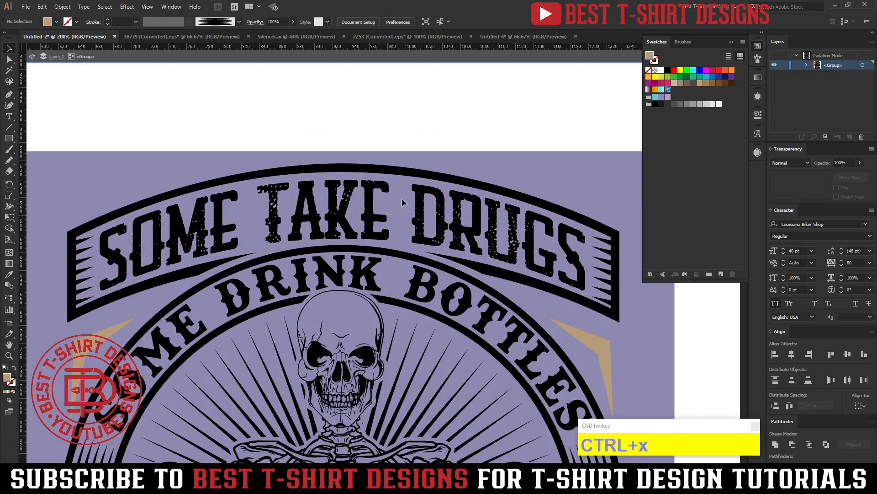
left_click(421, 208)
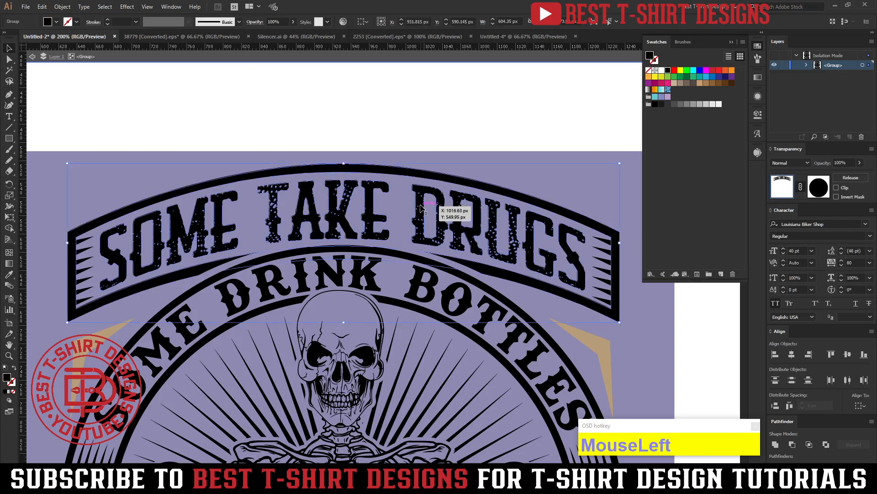
double_click(421, 208)
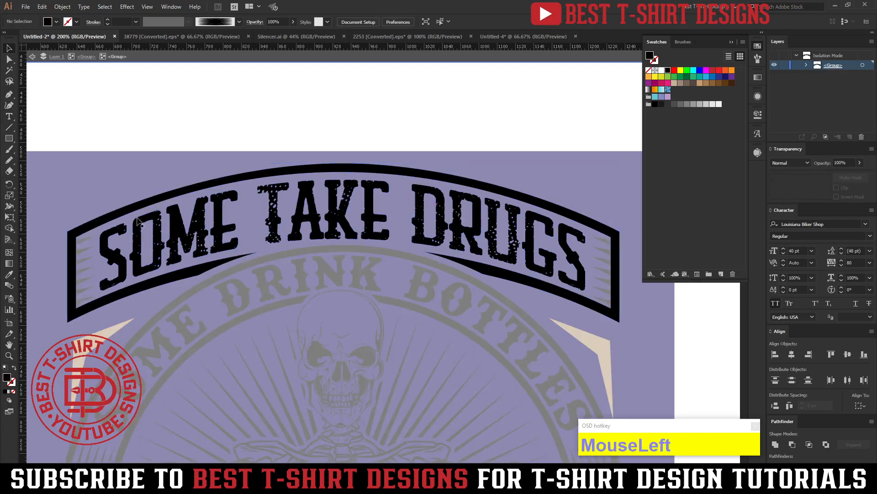
left_click_drag(79, 182, 163, 247)
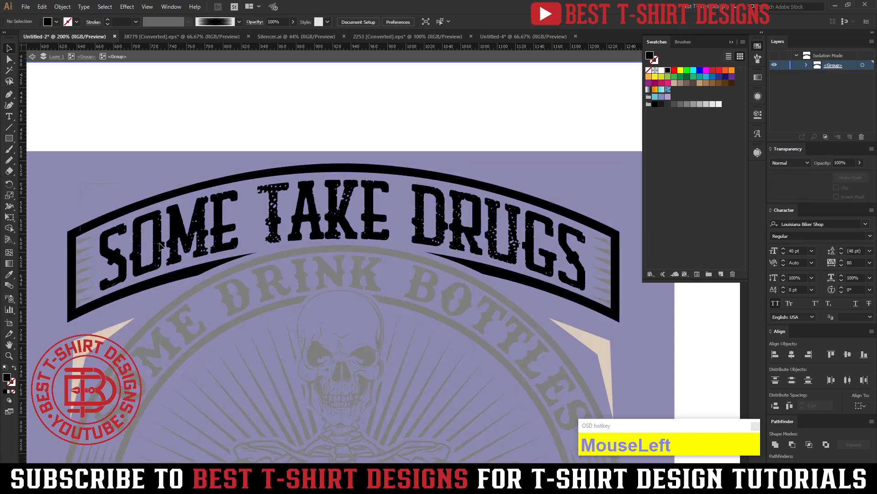
left_click(227, 124)
key("ctrl+b")
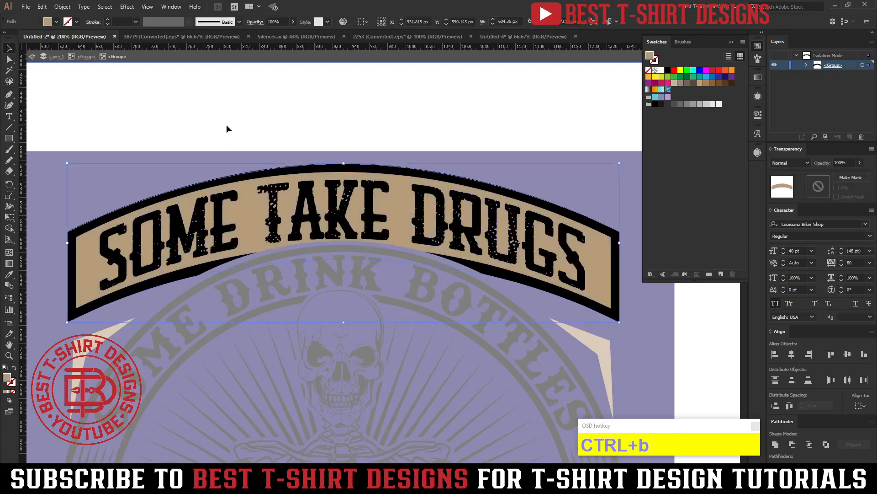
left_click(315, 115)
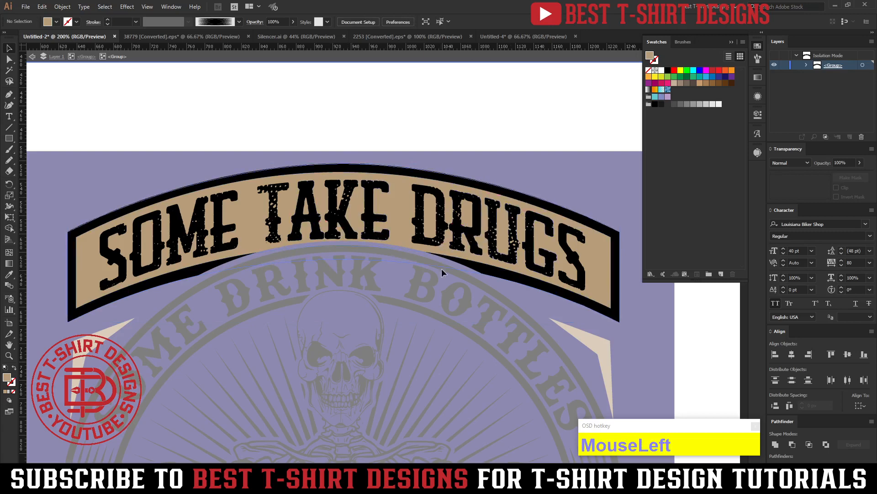
key("ctrl+a")
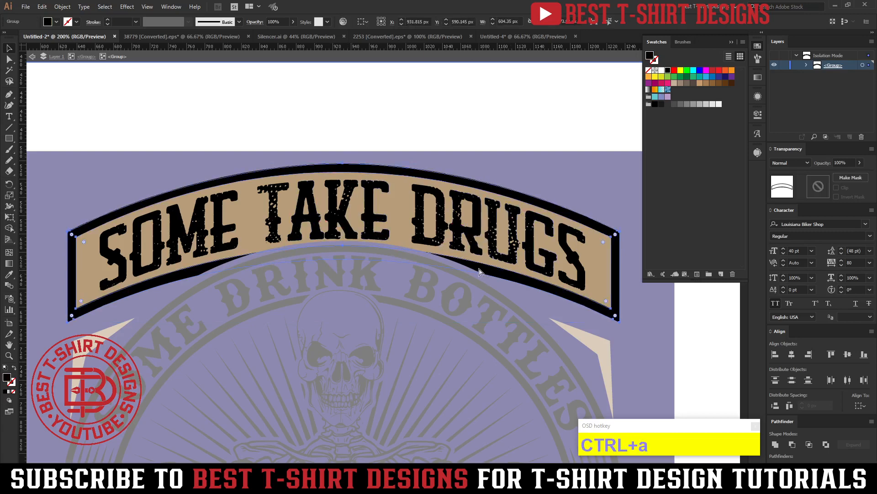
double_click(385, 136)
scroll(384, 137, "down", 3)
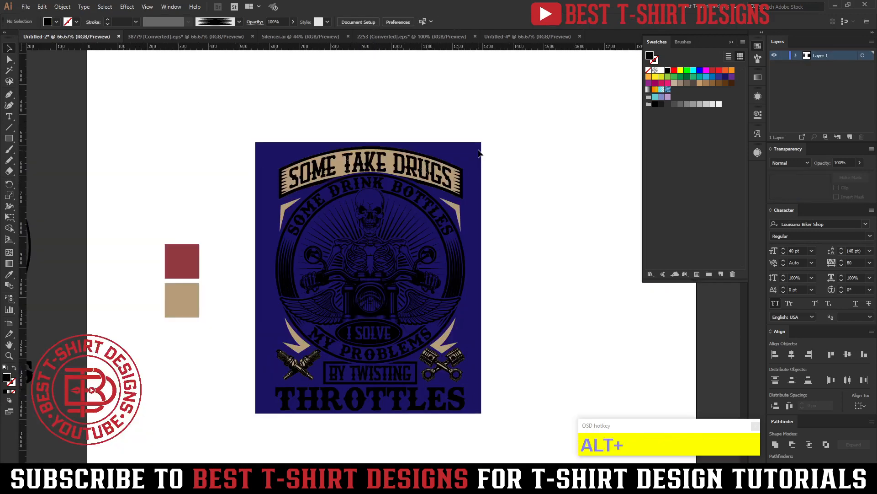
left_click(544, 201)
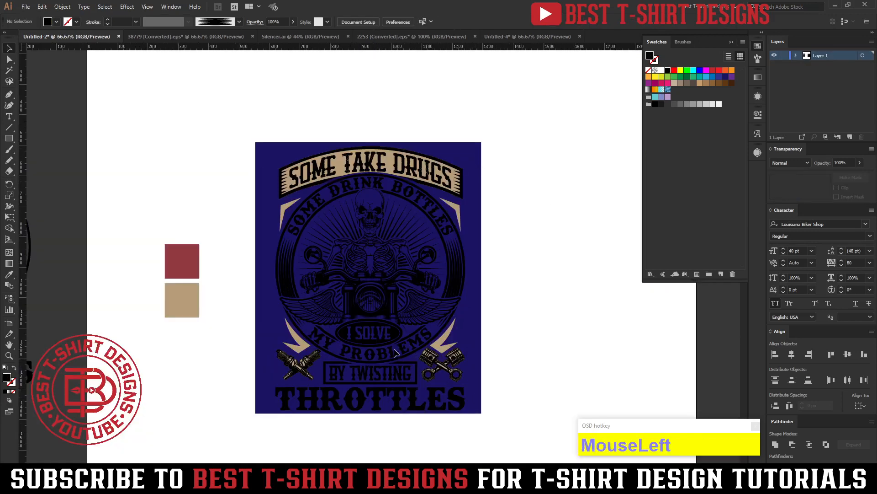
Isolate the nested group holding the rays behind the skeleton and recolor the rays with the red sample square's color.
scroll(410, 217, "up", 1)
left_click(413, 222)
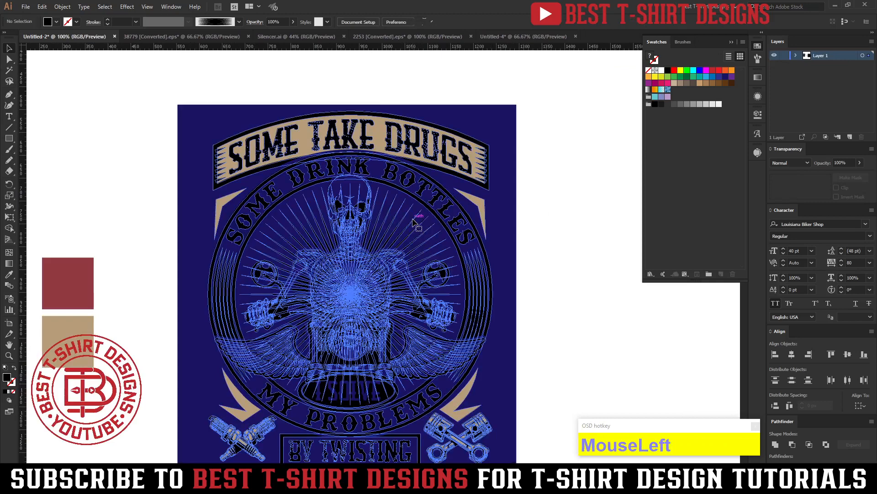
double_click(414, 222)
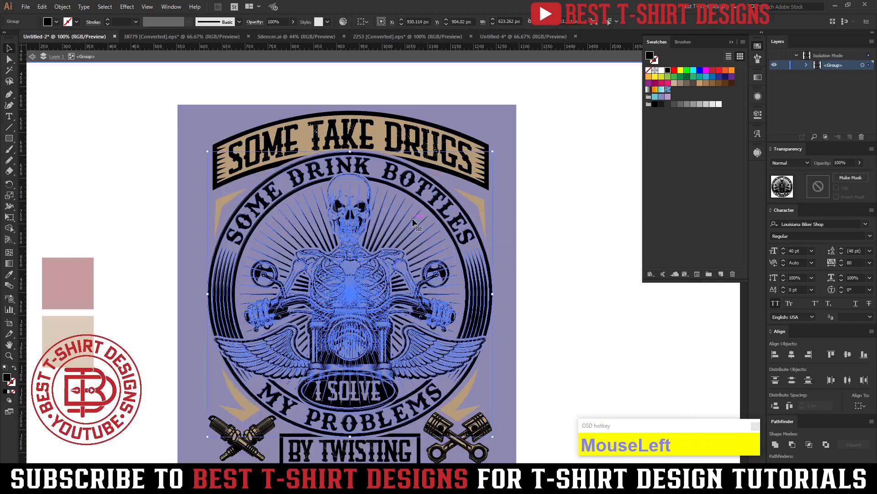
double_click(413, 222)
double_click(413, 222)
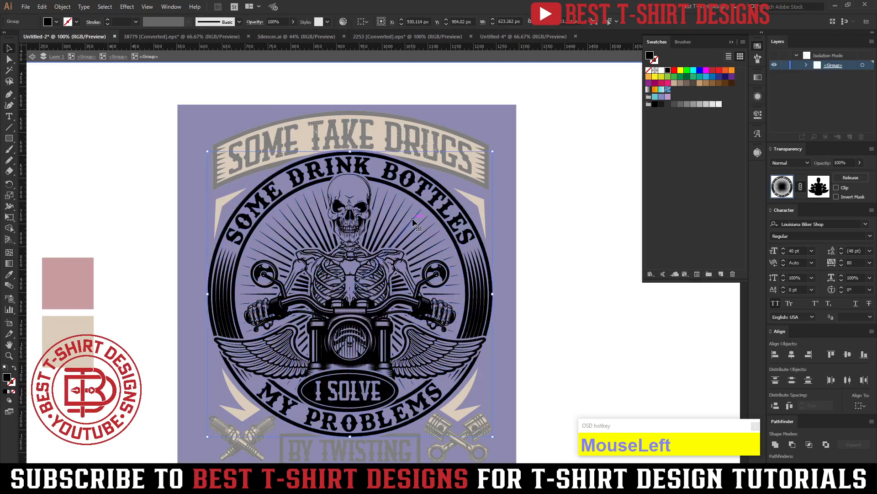
double_click(413, 222)
key("i")
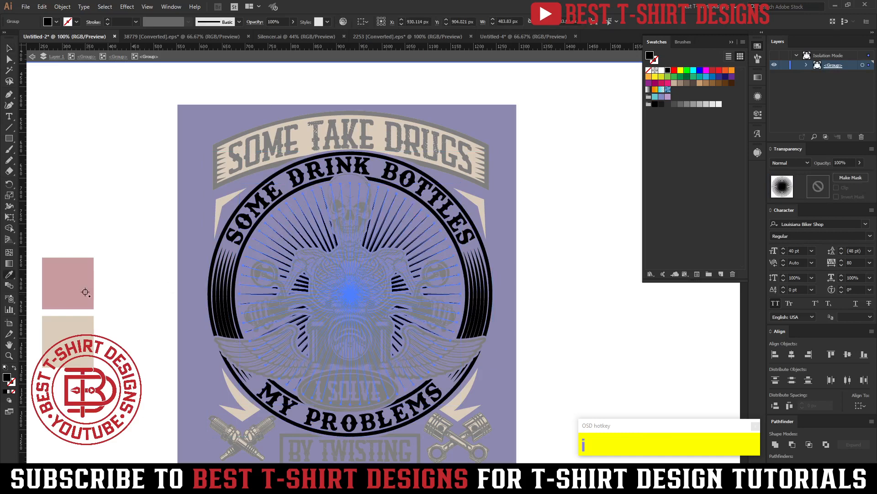
left_click(85, 292)
key("v")
left_click(492, 259)
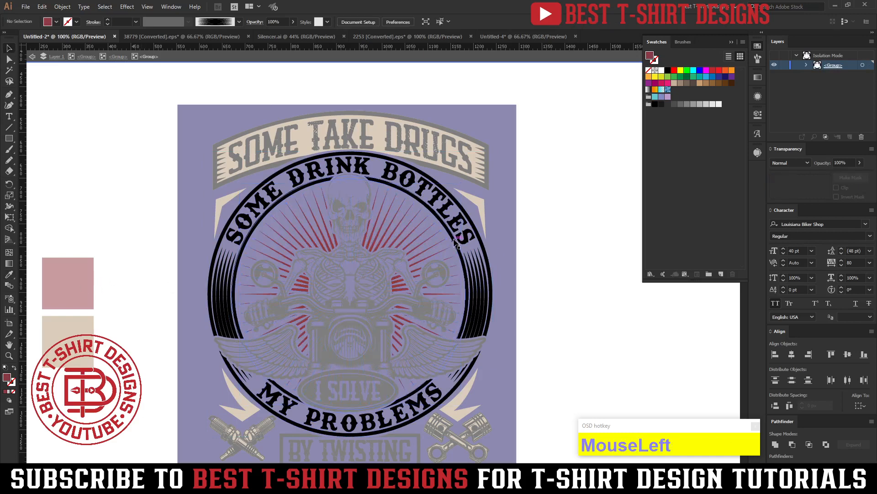
Draw a rectangle about 711 × 676 px over the circular emblem, send it behind the ring and fill it with the sample red.
left_click(470, 238)
left_click(519, 267)
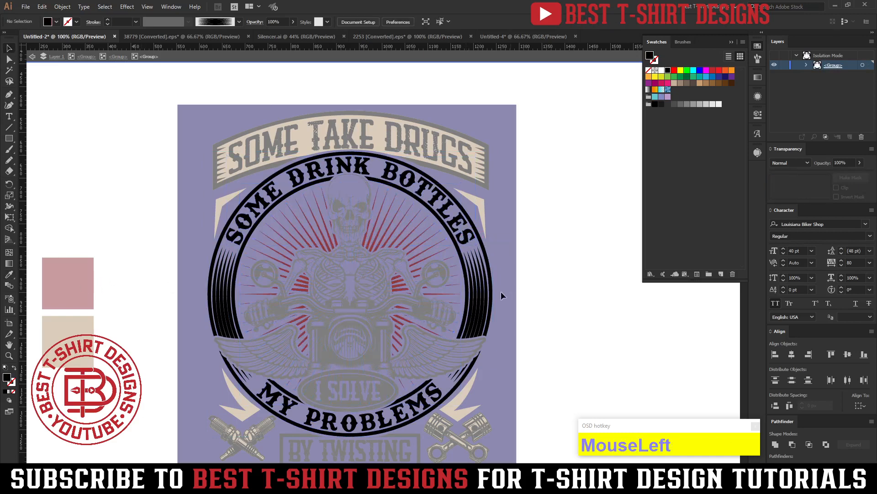
left_click(9, 139)
left_click_drag(186, 145, 512, 454)
key("ctrl+shift+bracketleft")
key("v")
key("i")
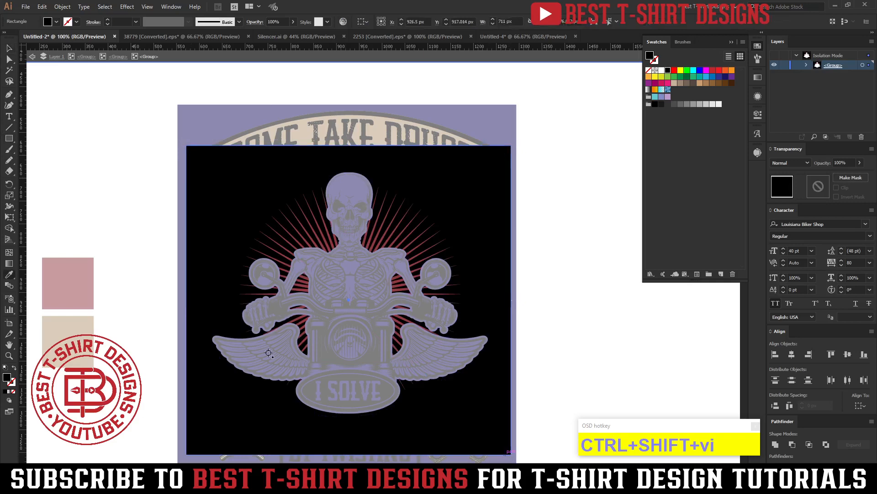
left_click(74, 288)
key("v")
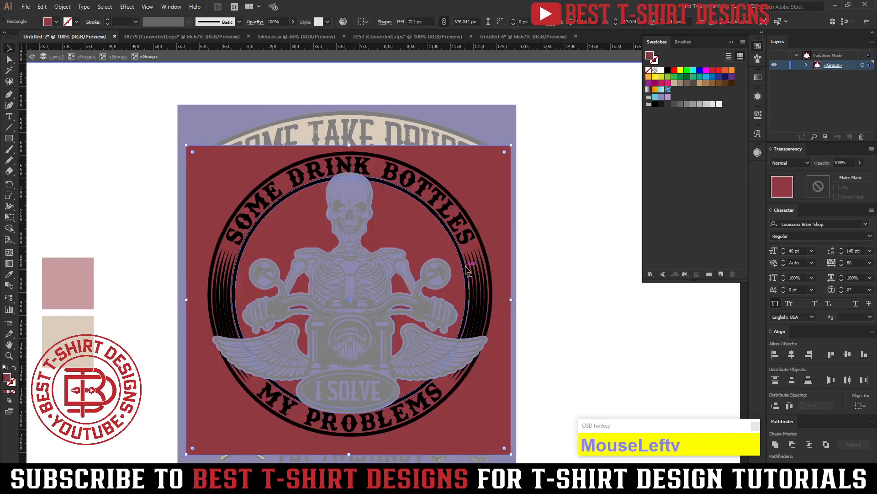
Trim the red rectangle to the band between the ring's inner and outer outlines with the Shape Builder tool, and deselect.
left_click(467, 270, "shift")
left_click(468, 269, "shift")
left_click(483, 268, "shift")
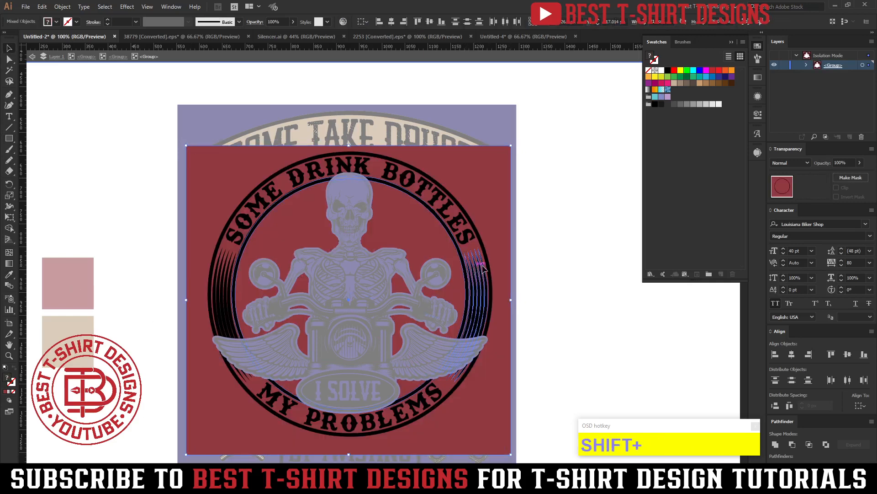
left_click(487, 257, "shift")
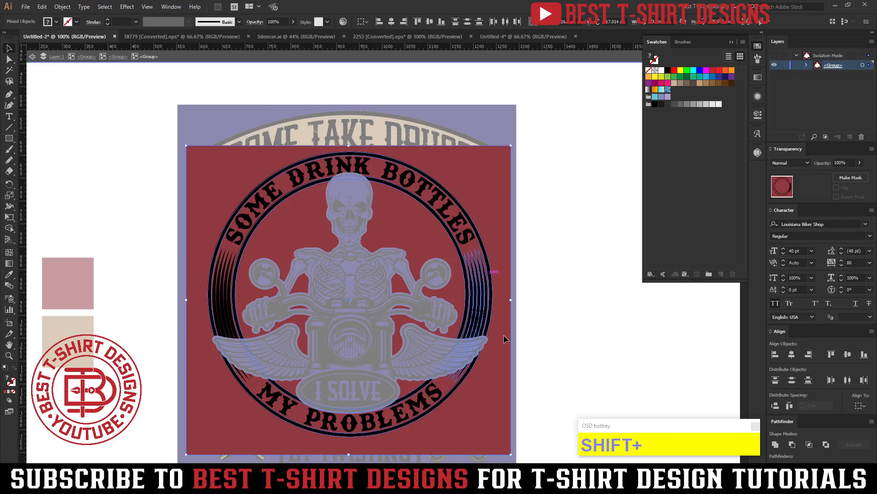
left_click(486, 308, "shift")
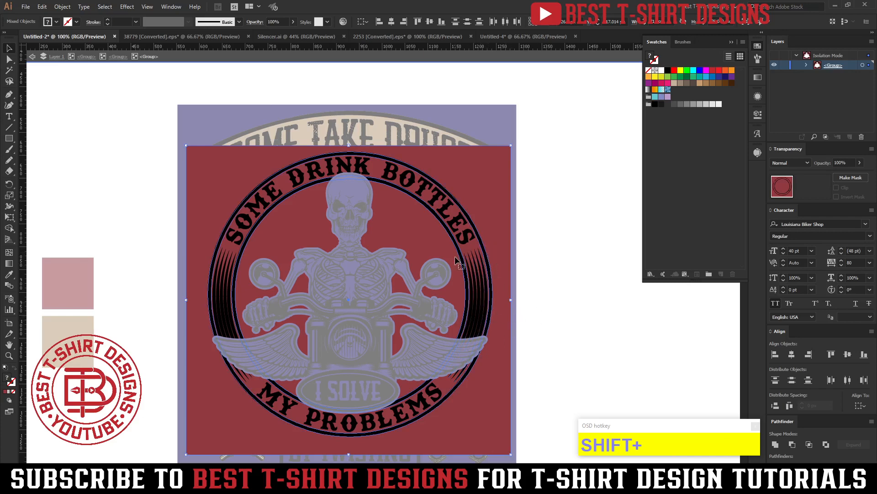
key("shift+m")
left_click(507, 234, "alt")
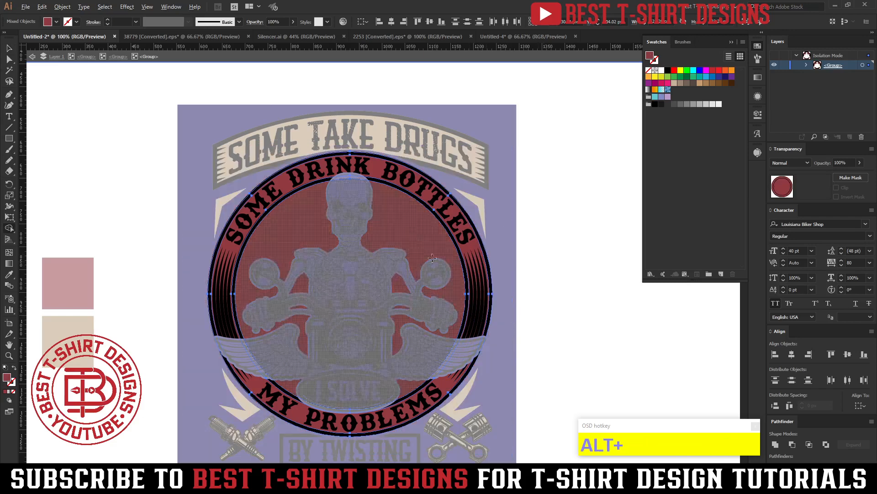
left_click(409, 228, "alt")
key("v")
left_click(577, 281)
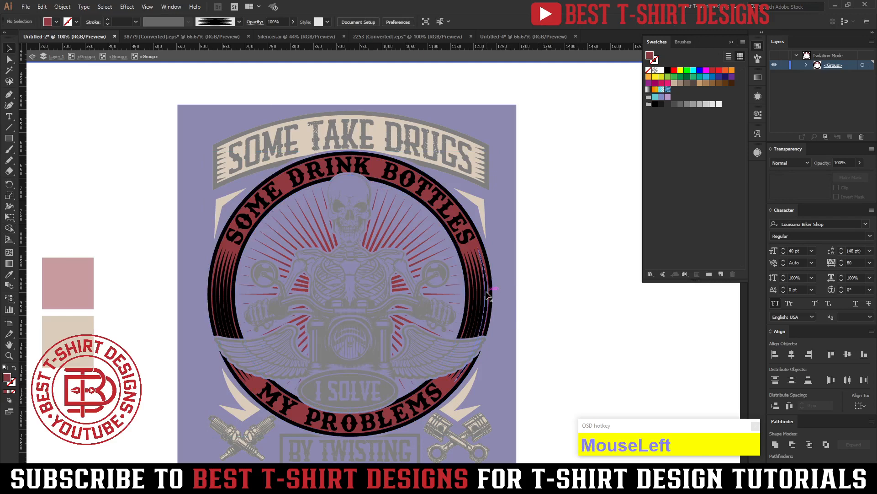
Recolor the ring lettering SOME DRINK BOTTLES and MY PROBLEMS with the sample tan, and exit isolation mode.
left_click(464, 225)
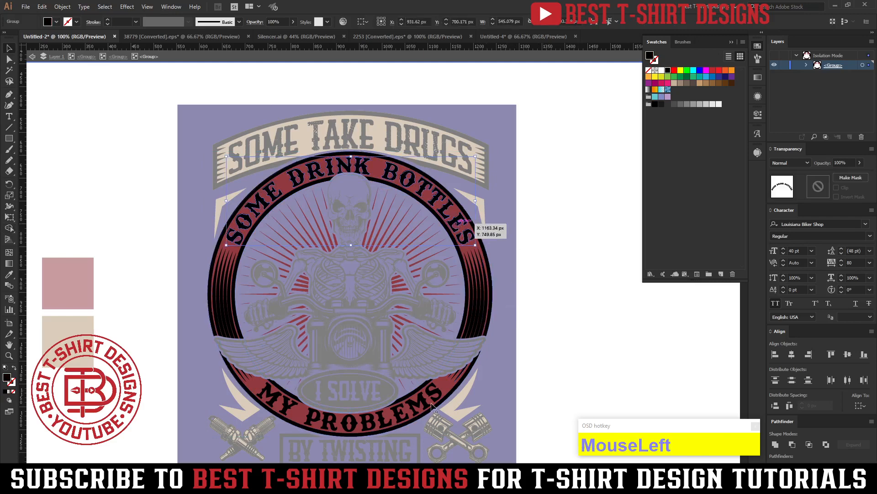
left_click(428, 410, "shift")
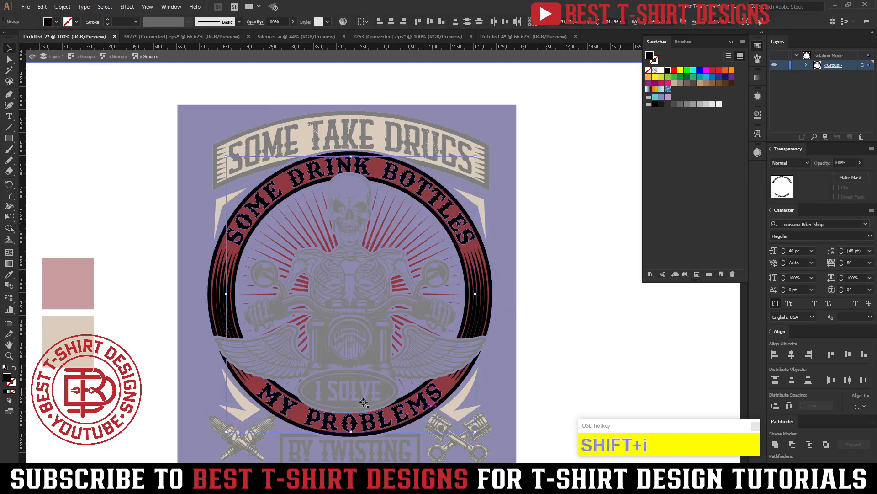
key("i")
left_click(60, 344)
key("v")
left_click(536, 325)
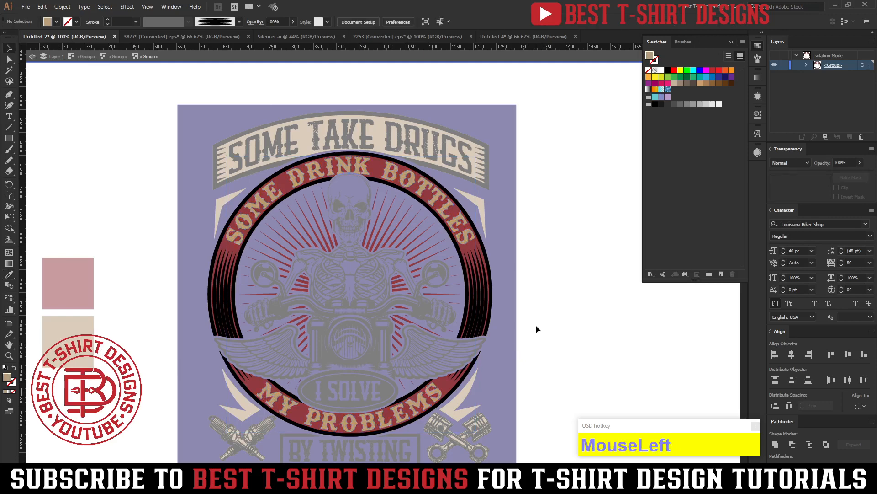
double_click(536, 325)
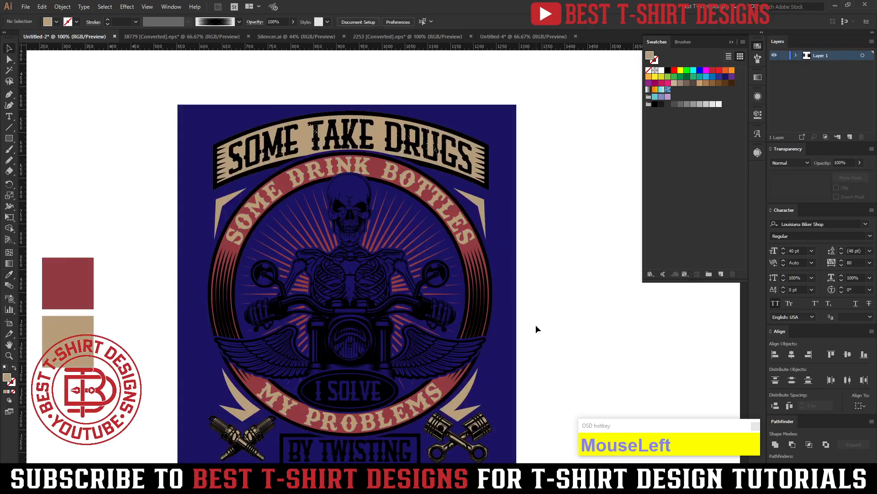
Isolate the design group, draw a rectangle about 338 × 100 px over the BY TWISTING box, send it behind and fill it with tan.
scroll(540, 323, "down", 5)
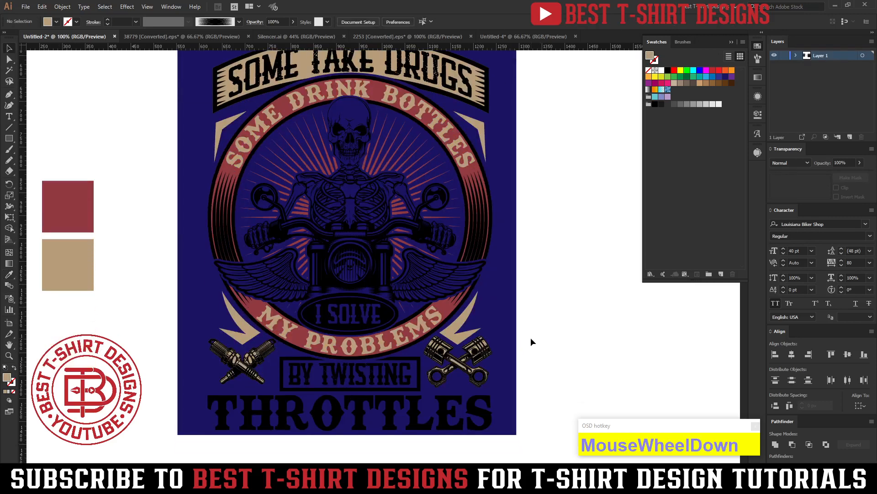
scroll(531, 342, "up", 1)
left_click(390, 388)
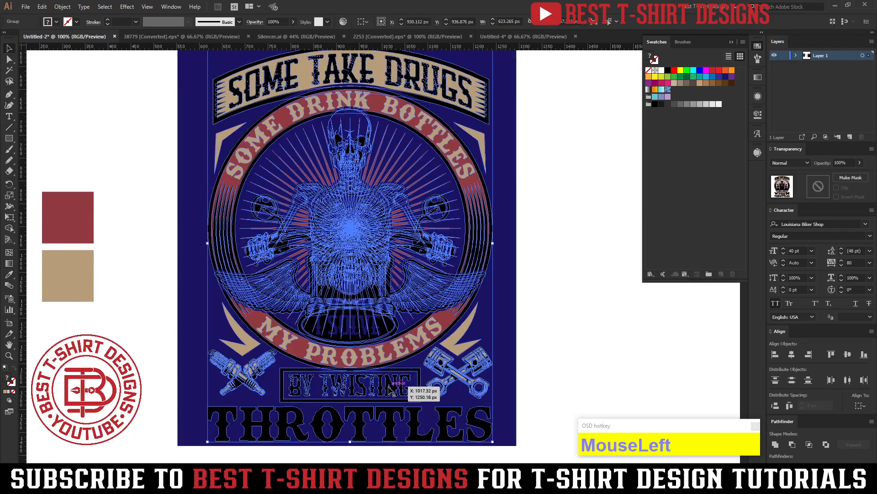
double_click(389, 388)
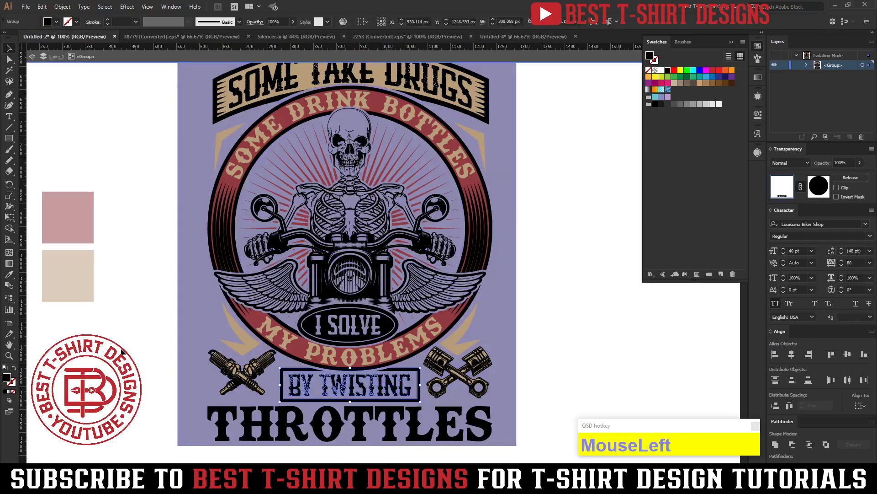
left_click(121, 350)
left_click(8, 139)
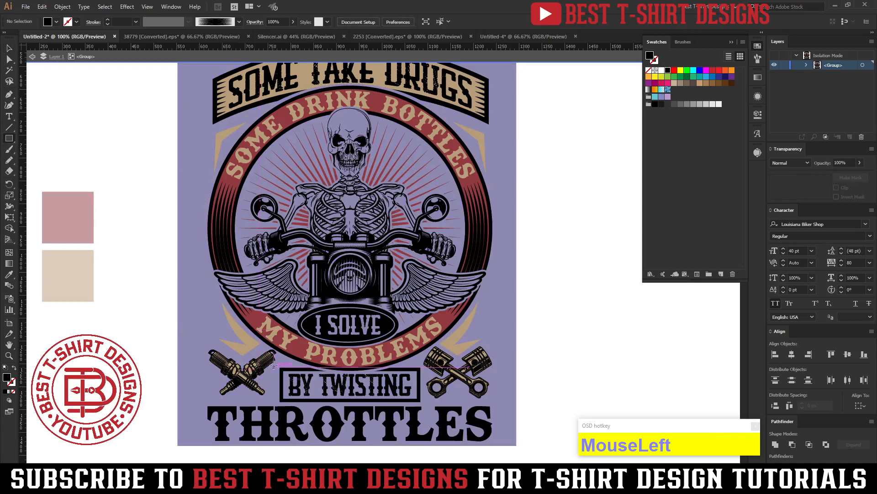
left_click_drag(275, 365, 427, 405)
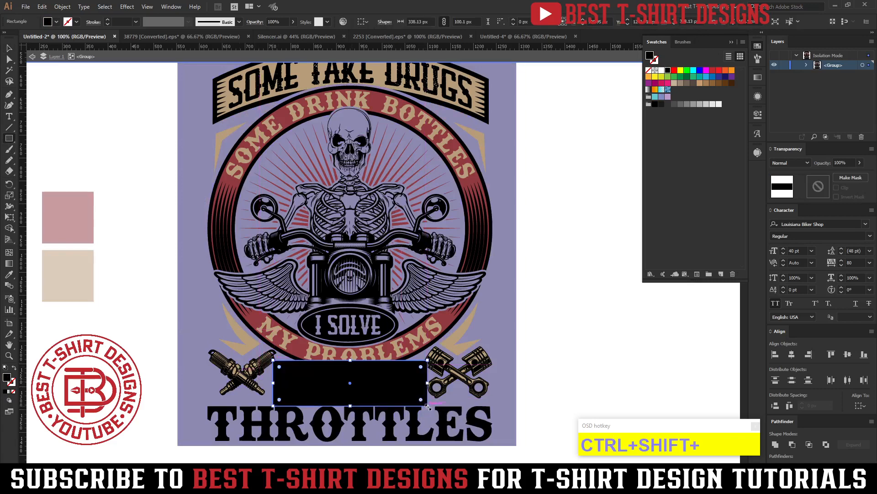
key("i")
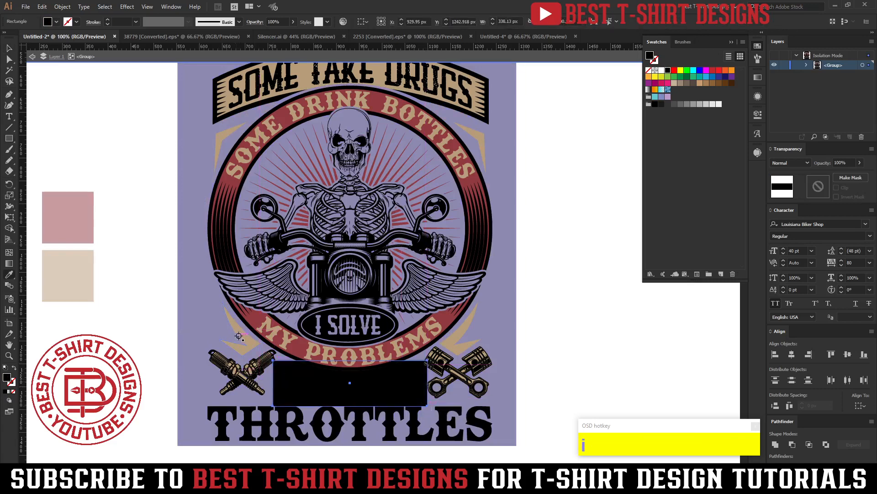
left_click(238, 336)
key("v")
Trim the tan rectangle to the BY TWISTING frame with the Shape Builder tool, and deselect.
left_click(311, 394, "shift")
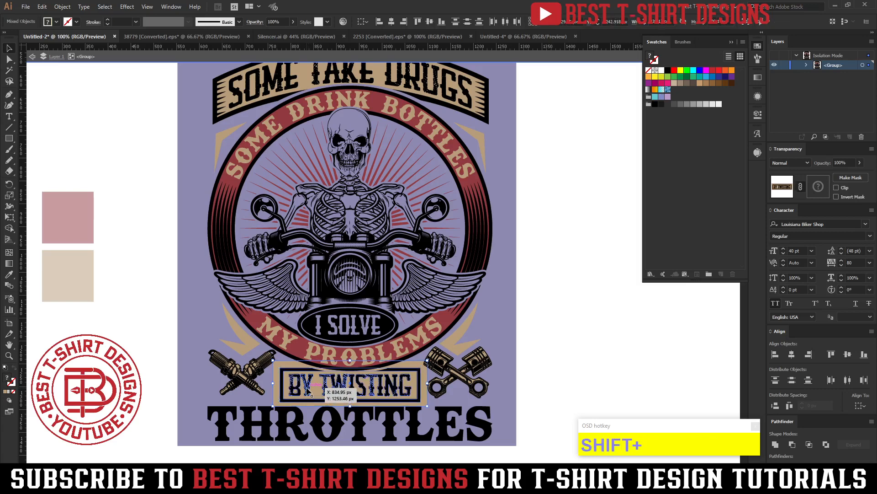
key("shift+m")
left_click(288, 364, "alt")
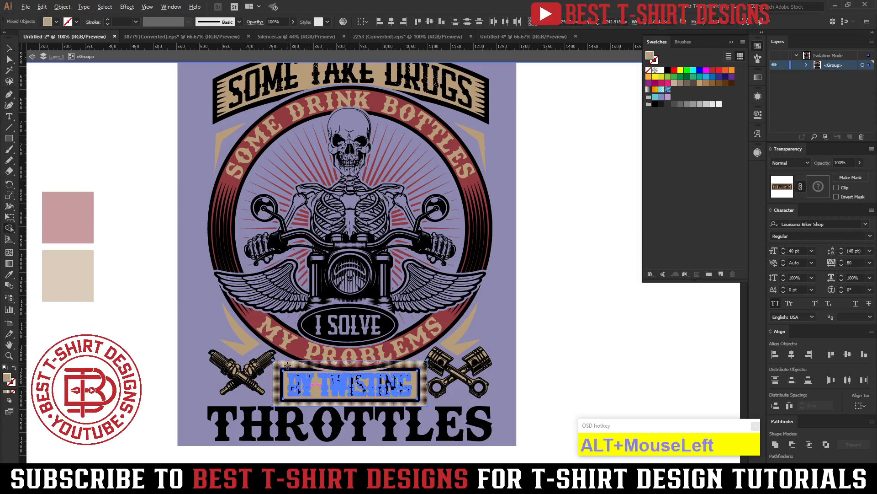
left_click(581, 371)
Cut the tan fill and paste it behind the lettering inside the nested BY TWISTING group, and exit isolation mode.
scroll(344, 404, "up", 3)
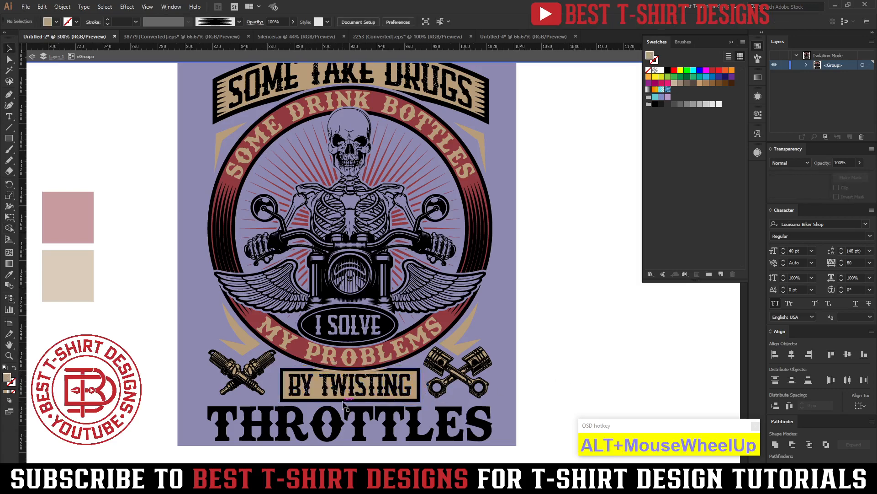
scroll(344, 403, "up", 3)
left_click(258, 360)
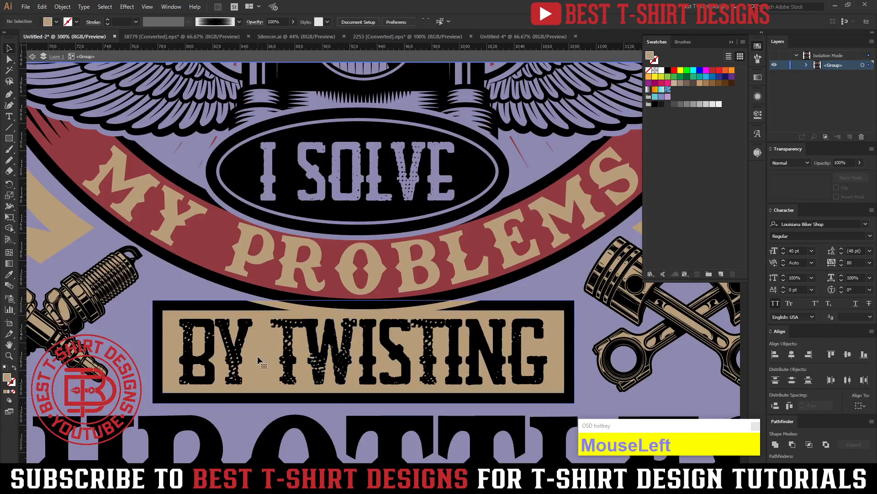
key("ctrl+x")
left_click(290, 354)
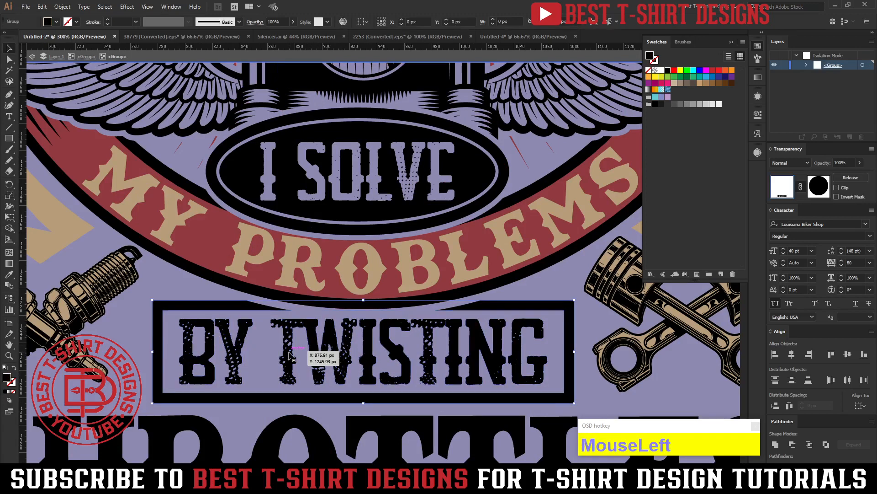
left_click(290, 353)
key("ctrl+b")
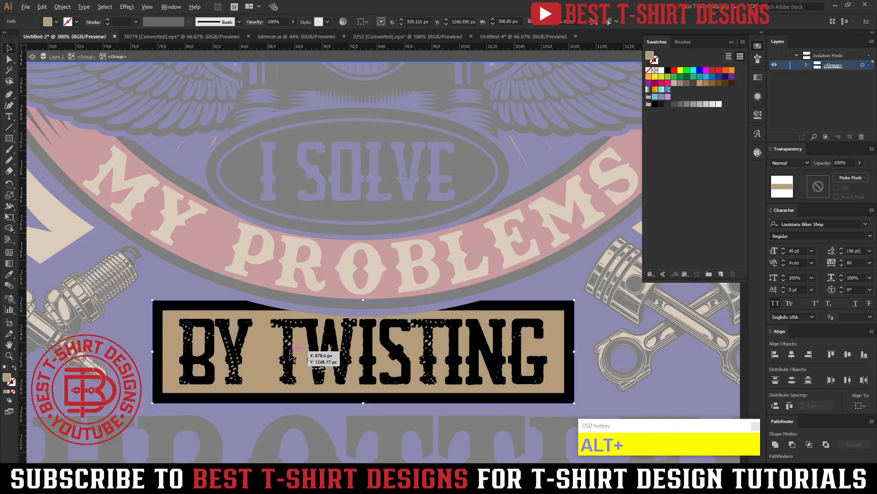
scroll(289, 353, "down", 3)
double_click(550, 334)
scroll(551, 335, "up", 1)
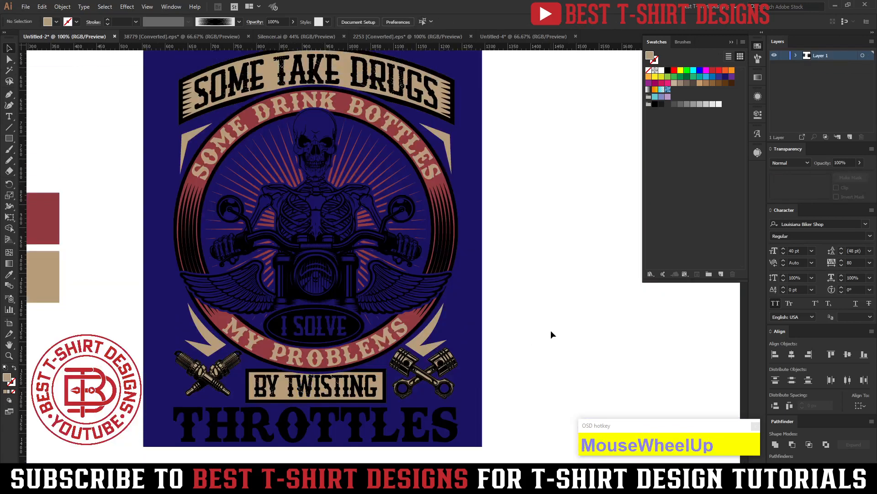
scroll(551, 332, "up", 3)
left_click(551, 332)
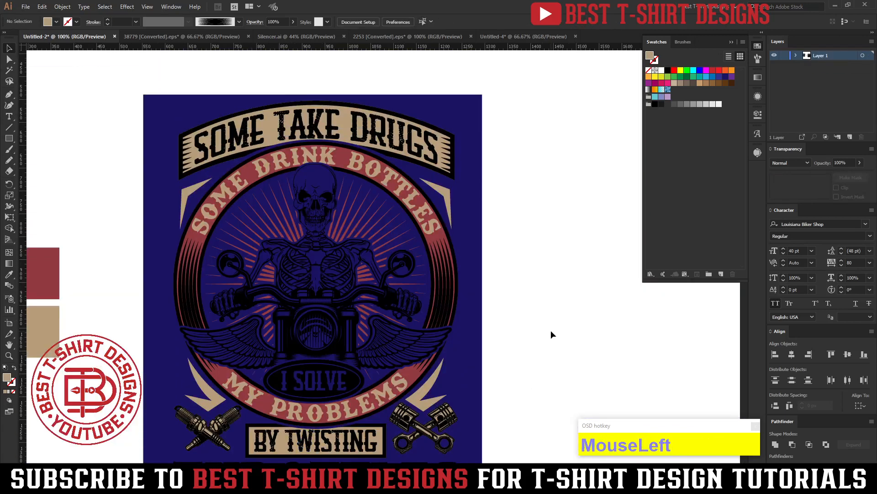
Isolate the nested emblem group and recolor the oval border around I SOLVE with the ring's red.
scroll(551, 334, "down", 5)
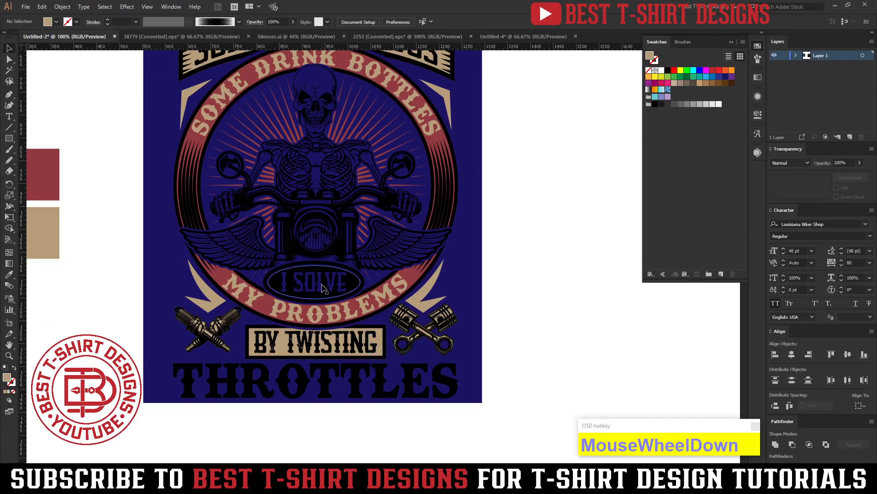
left_click(322, 287)
double_click(323, 287)
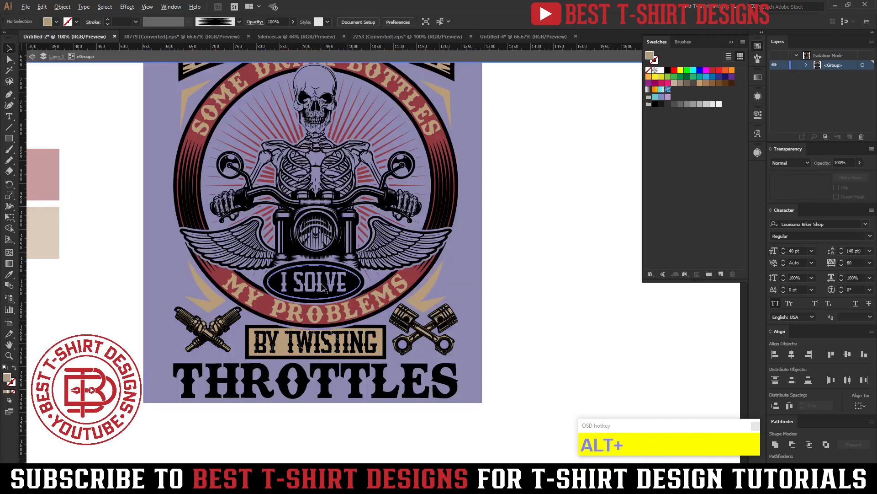
scroll(322, 287, "up", 2)
left_click(322, 287)
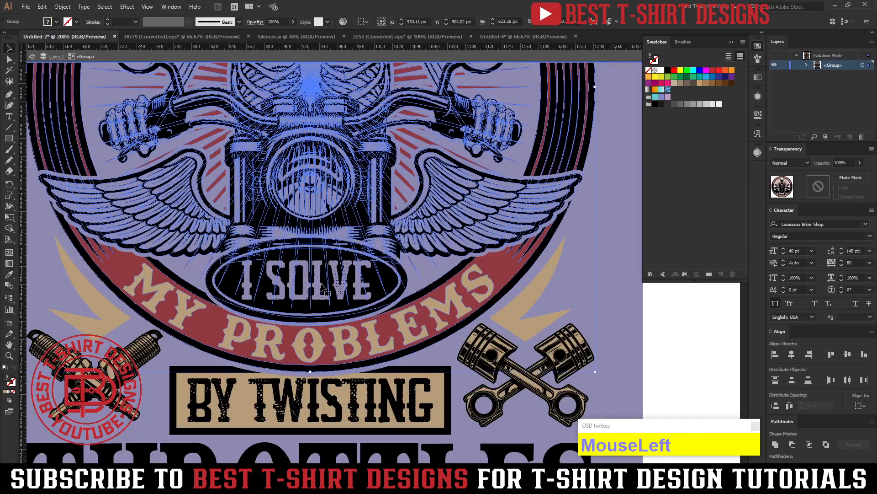
double_click(322, 287)
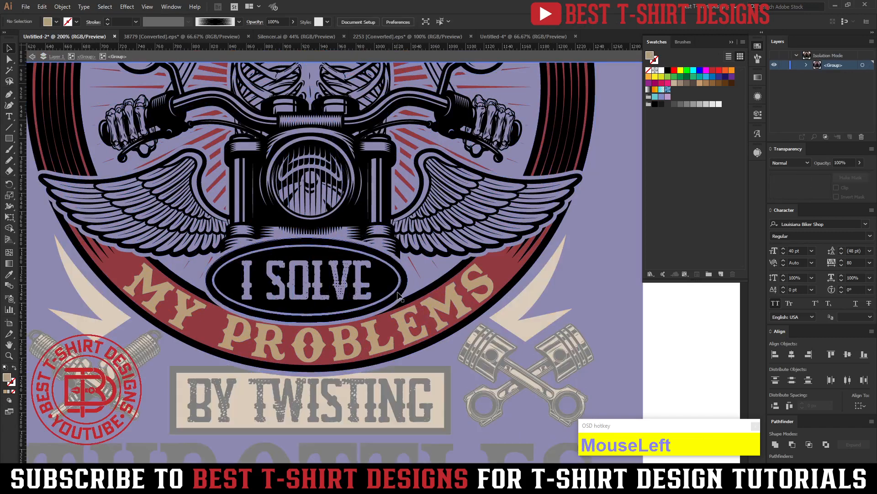
left_click(398, 295)
key("i")
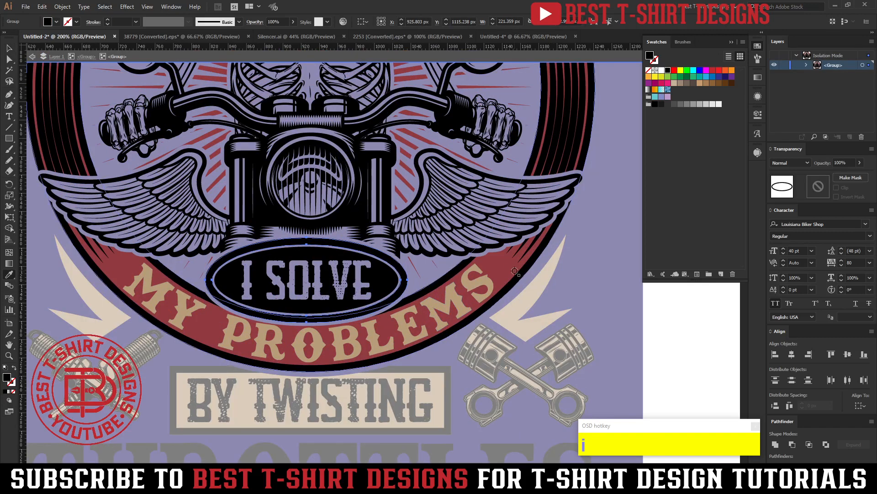
left_click(499, 268)
key("v")
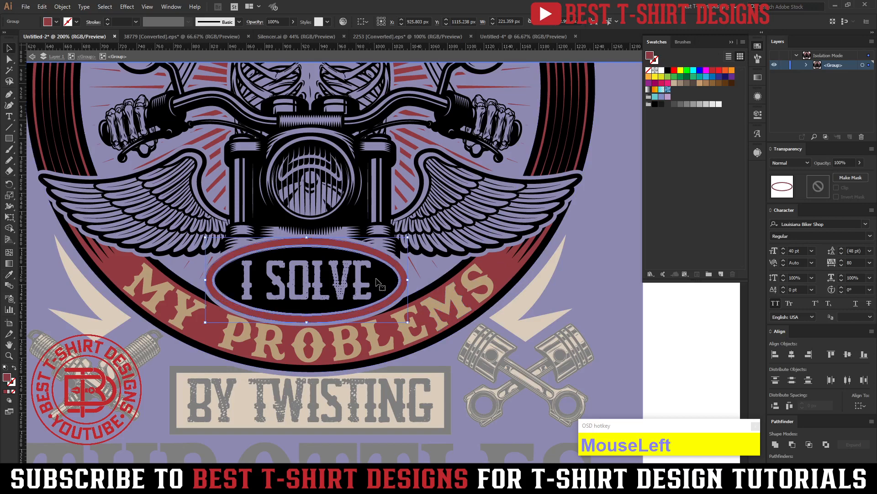
Fill the oval behind I SOLVE with the lettering's tan, and exit isolation mode.
key("i")
left_click(496, 322)
key("v")
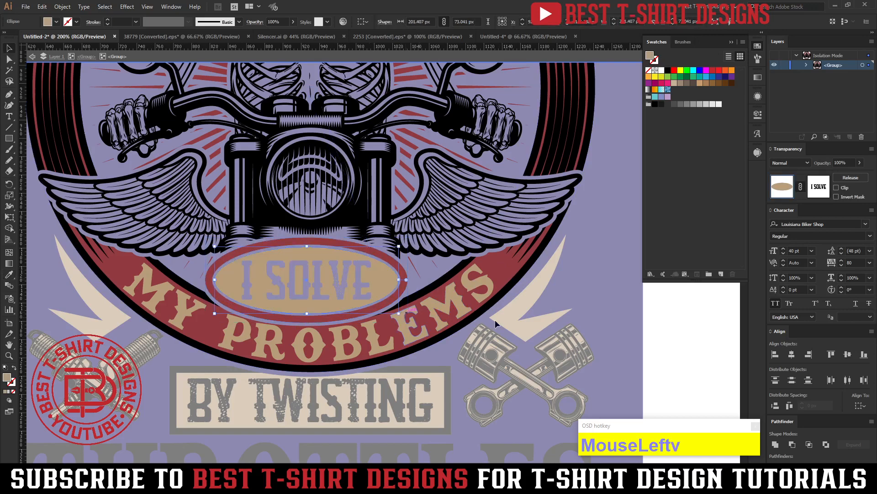
double_click(571, 298)
scroll(402, 357, "up", 2)
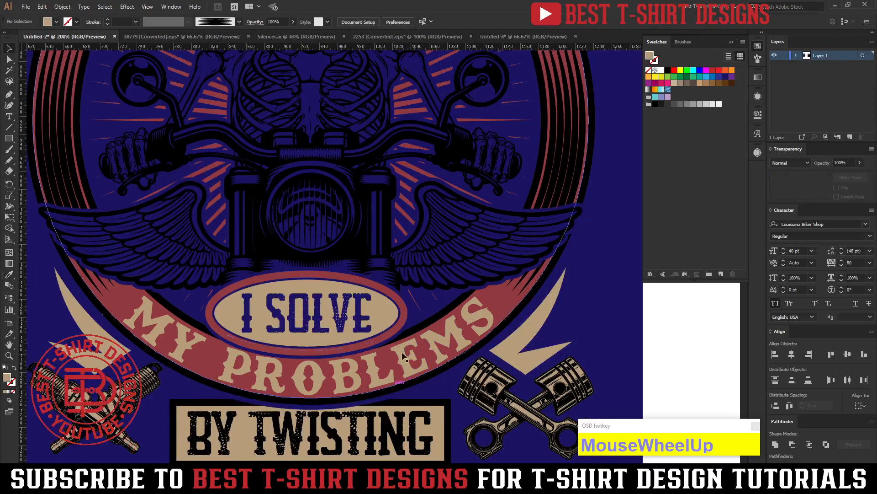
Isolate the nested emblem group and select the skeleton and motorcycle artwork.
double_click(432, 268)
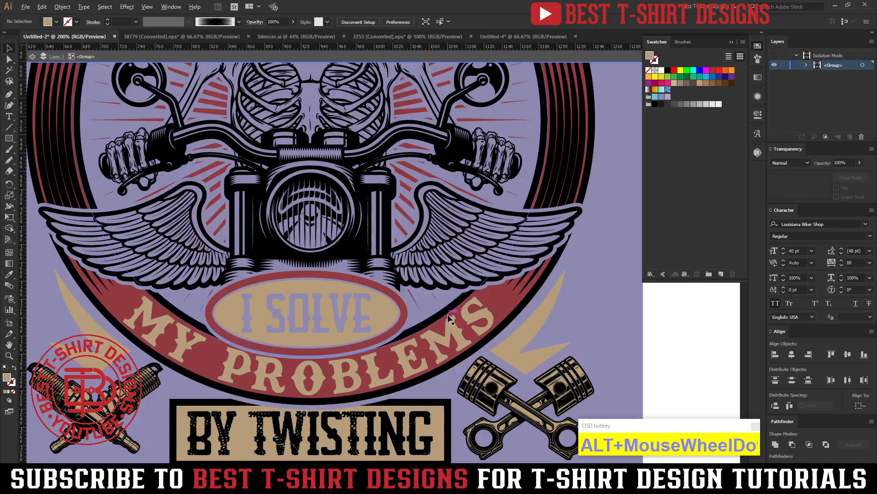
scroll(450, 318, "down", 1)
left_click(479, 284)
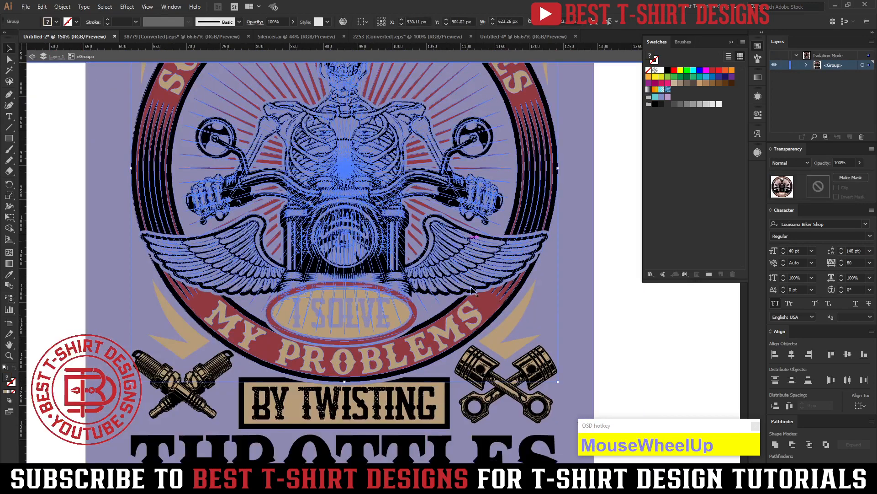
scroll(580, 320, "up", 2)
left_click(580, 319)
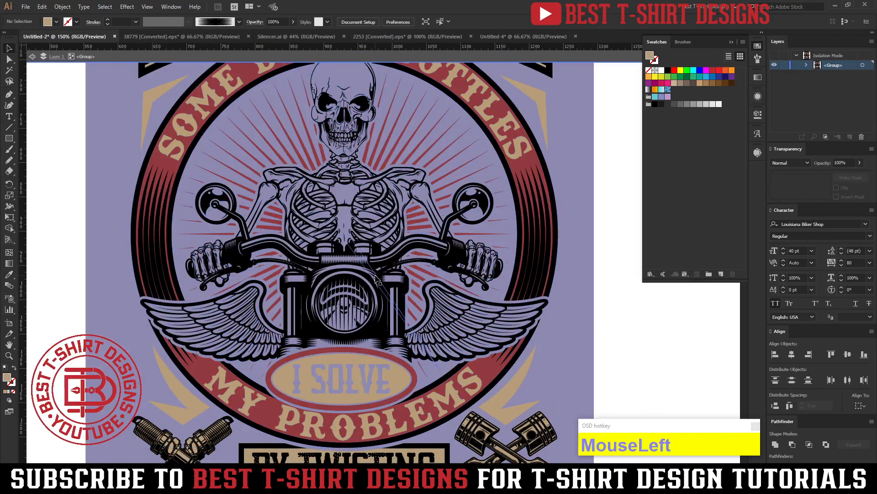
left_click(482, 309)
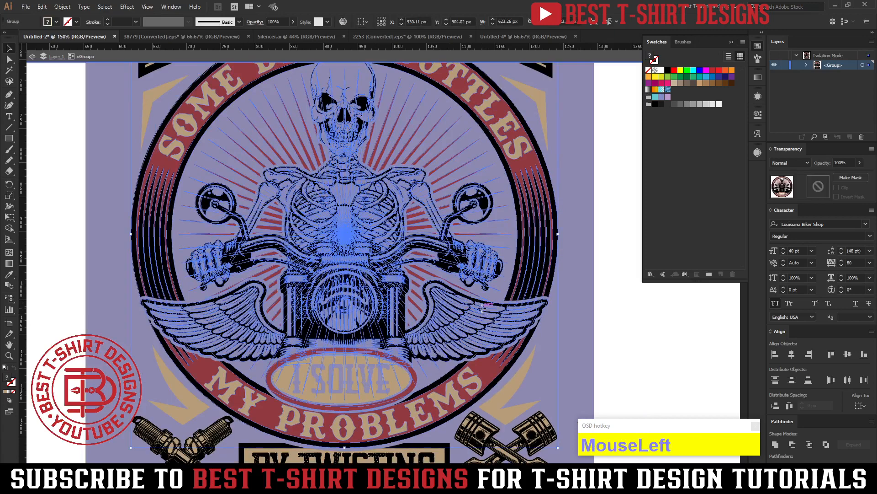
double_click(482, 308)
left_click(482, 308)
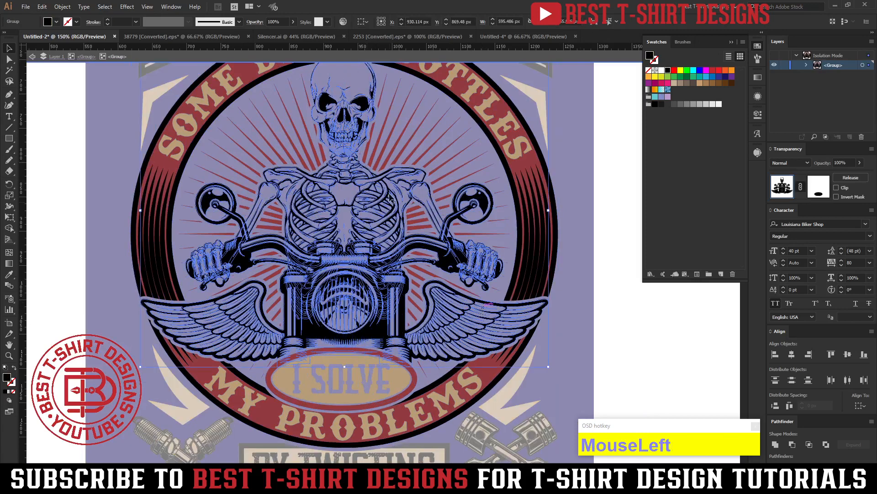
left_click(612, 340)
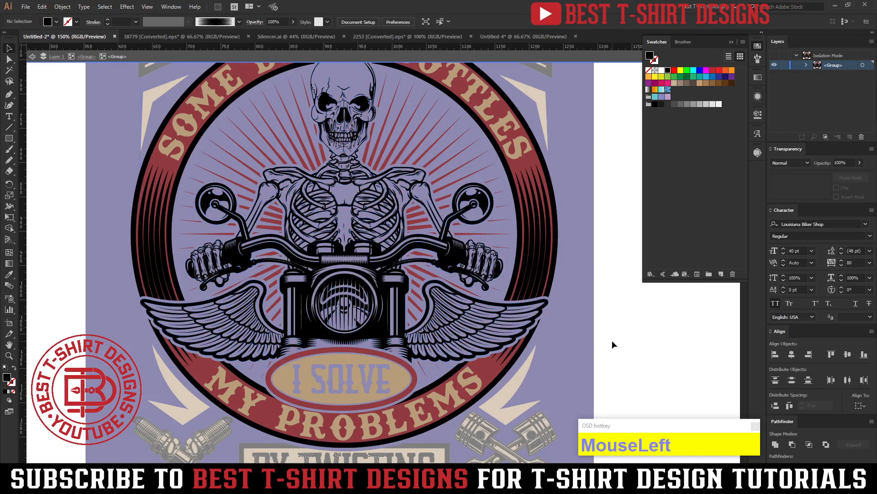
left_click(485, 319)
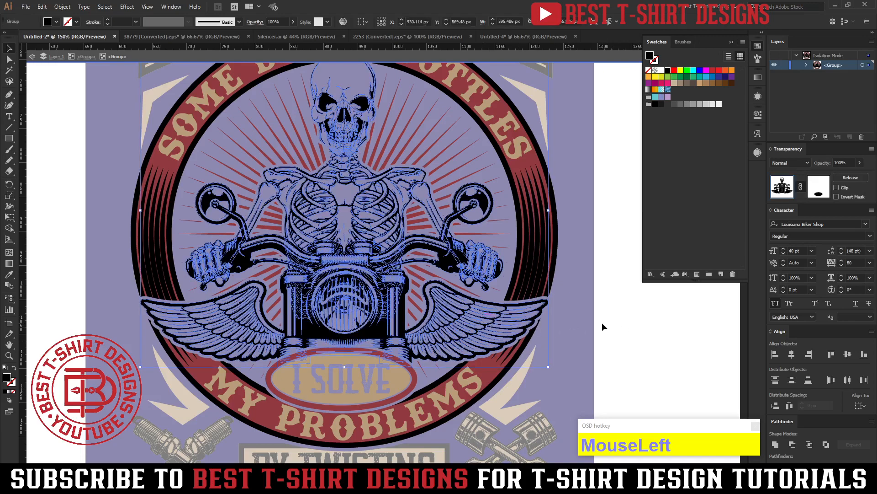
Offset the skeleton and motorcycle paths by 2 px with round joins, and unite the resulting shapes.
key("ctrl+alt+f")
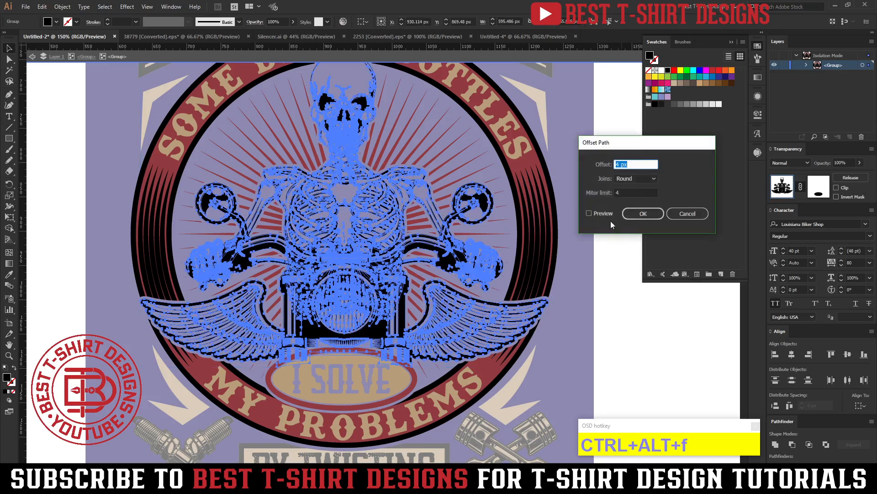
type("2")
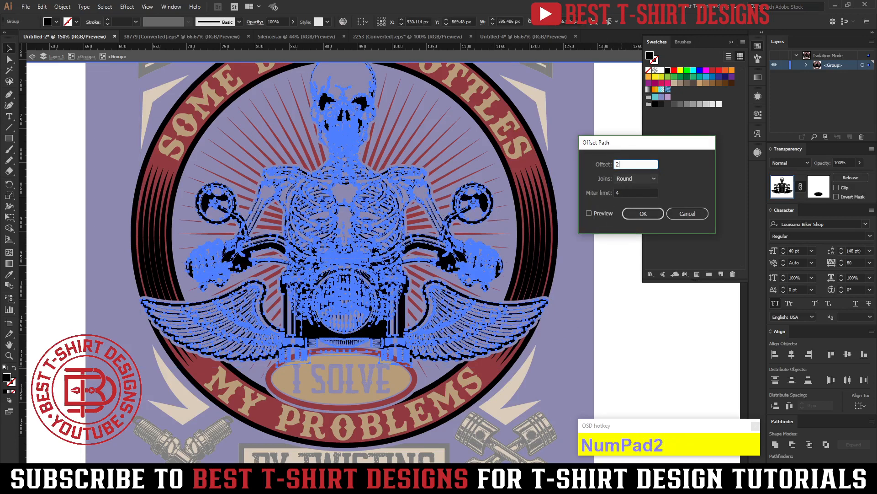
left_click(607, 213)
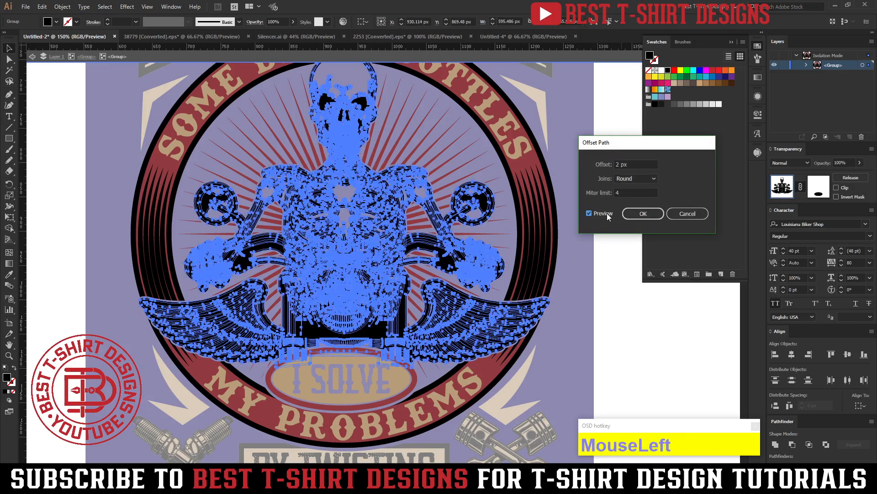
left_click(639, 214)
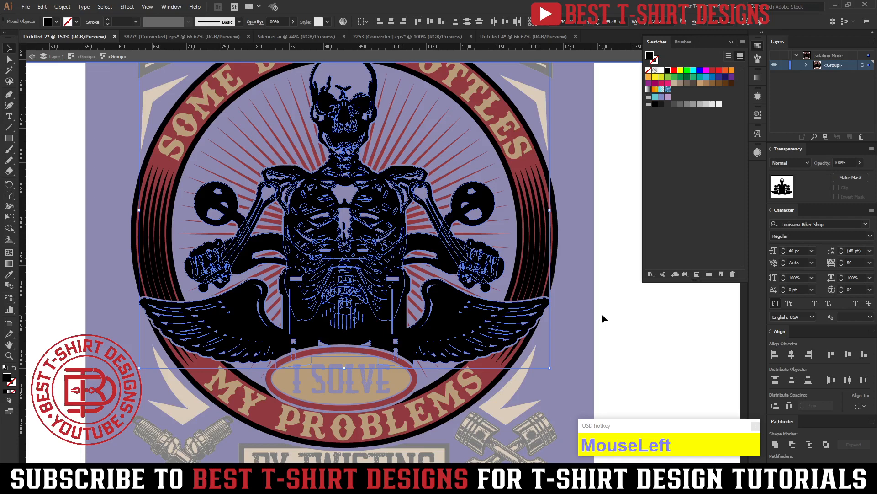
key("shift")
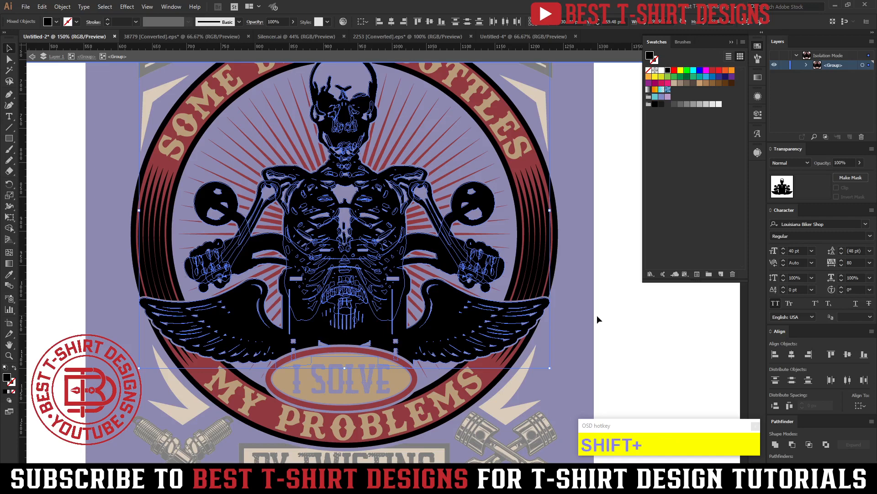
left_click(776, 444)
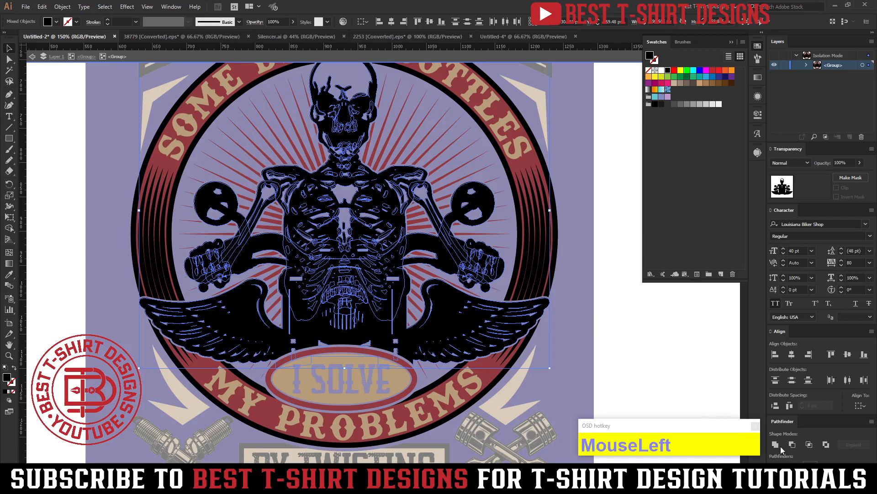
Cut the united silhouette, paste it in front at its original position, and fill it with orange.
key("ctrl")
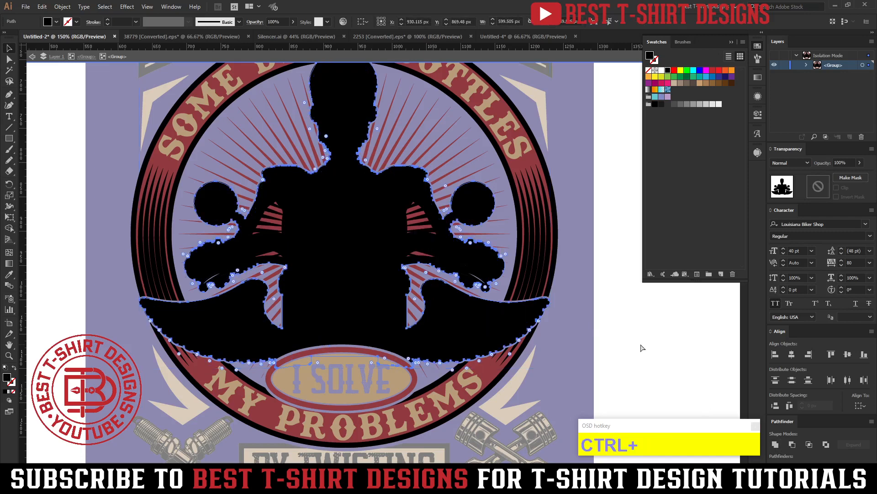
key("ctrl+x")
key("ctrl+v")
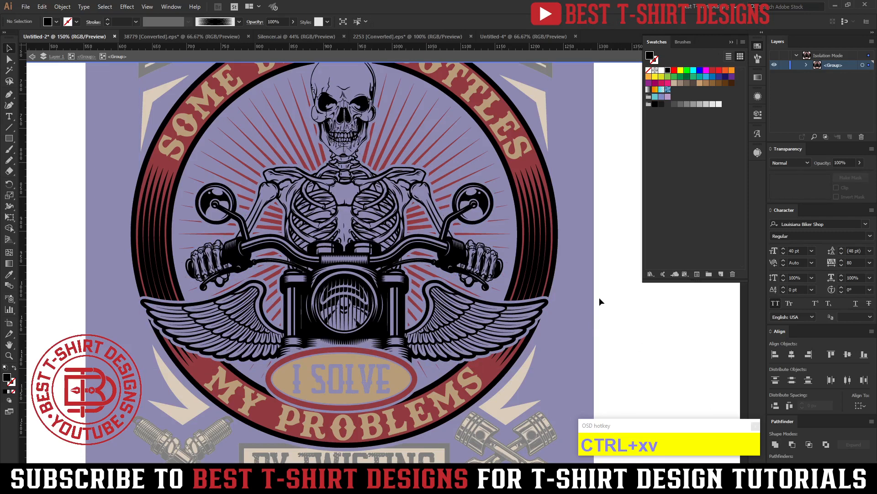
left_click(599, 298)
scroll(599, 297, "up", 3)
key("ctrl+f")
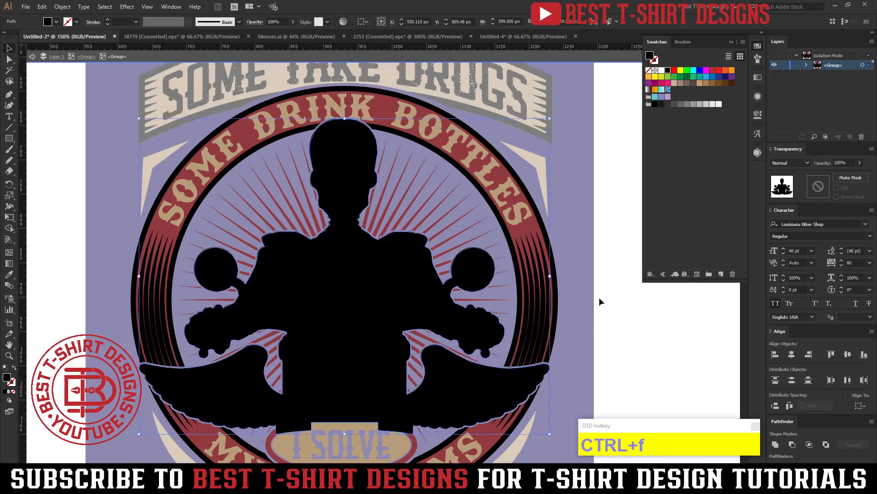
left_click(733, 71)
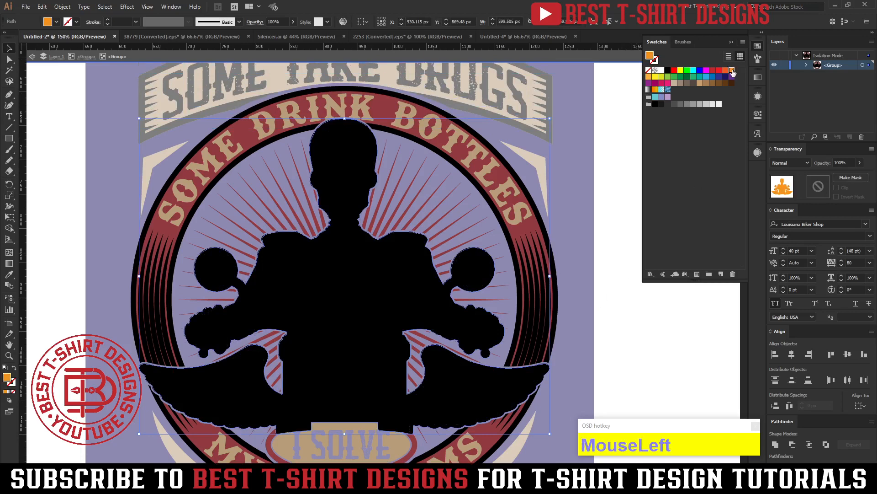
left_click(596, 265)
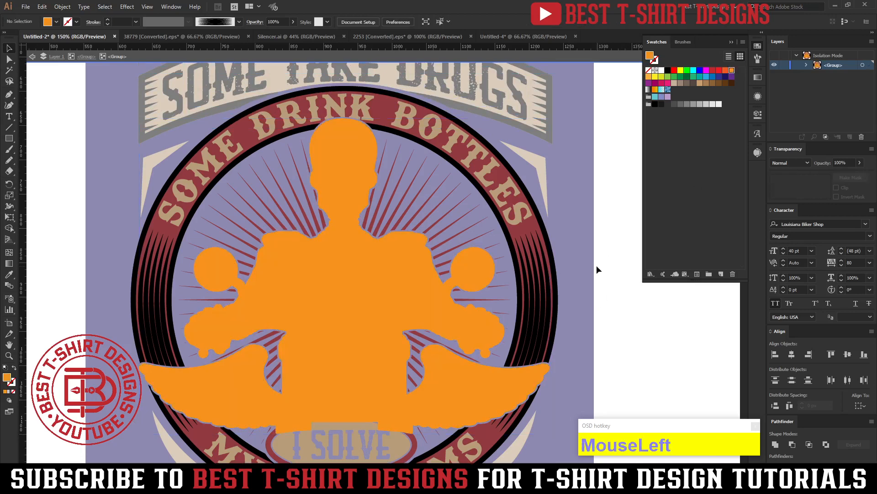
Move the orange silhouette in place directly behind the skeleton and motorcycle artwork.
left_click(370, 241)
key("ctrl+x")
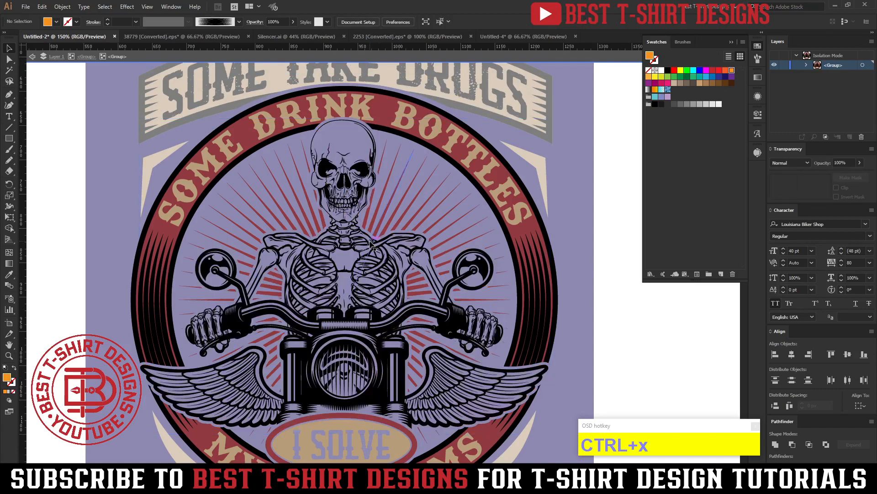
left_click(371, 243)
key("ctrl+a")
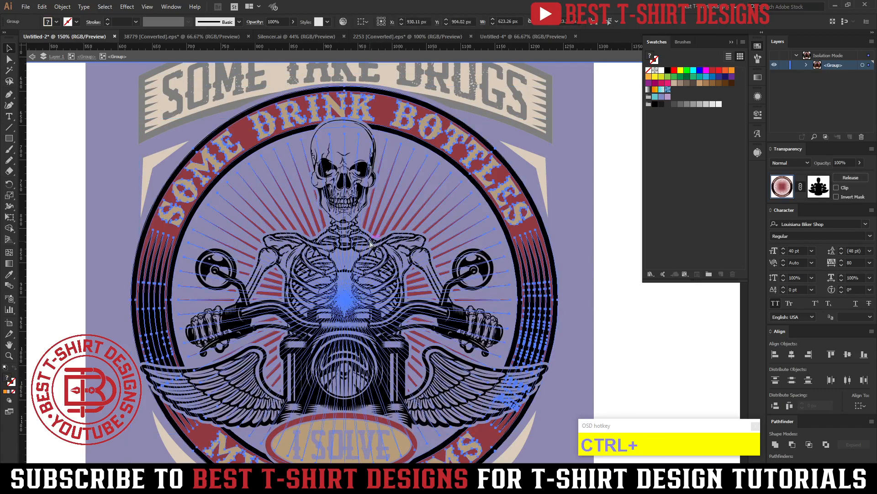
left_click(457, 322)
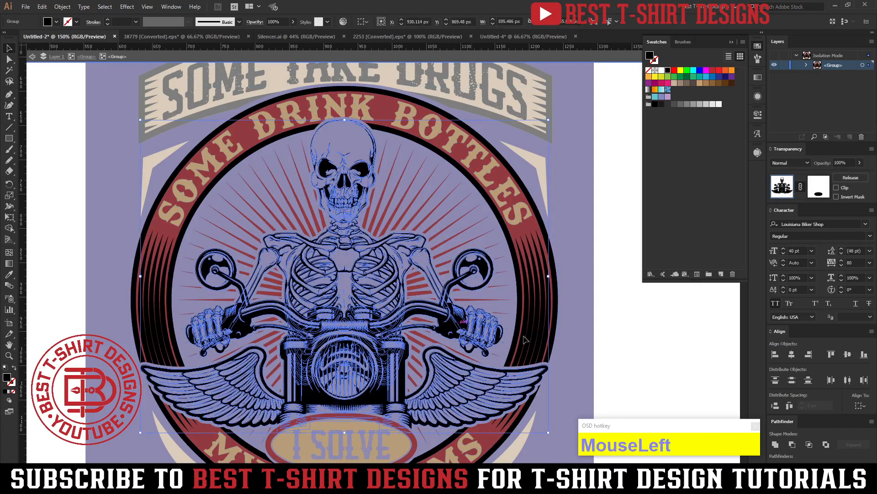
key("ctrl+b")
scroll(623, 339, "down", 1)
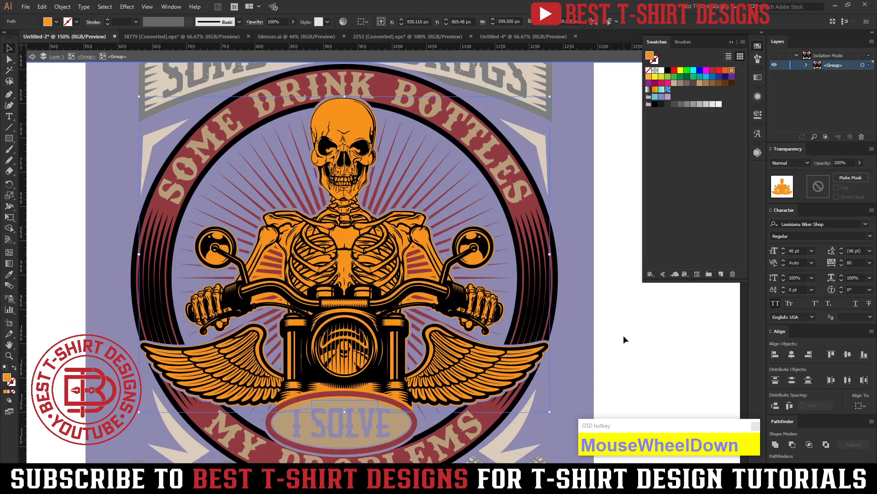
left_click(624, 339)
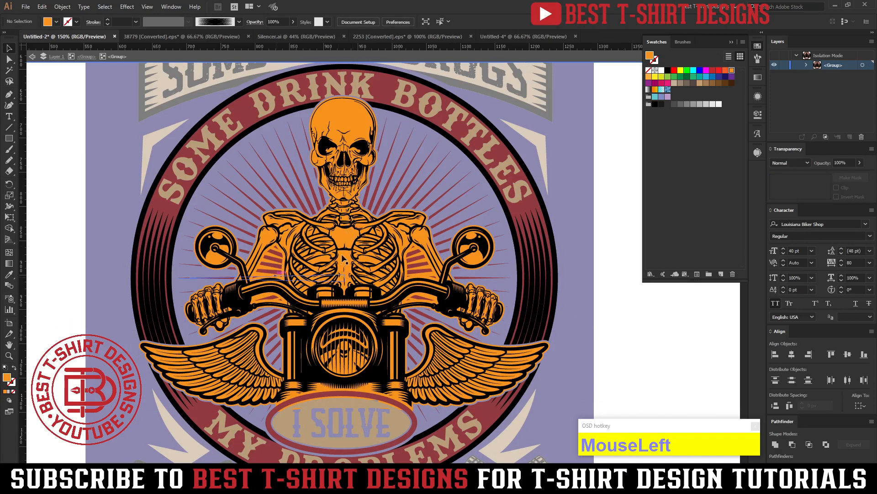
Recolor the silhouette behind the skeleton and motorcycle with the tan of the ring lettering.
left_click(348, 117)
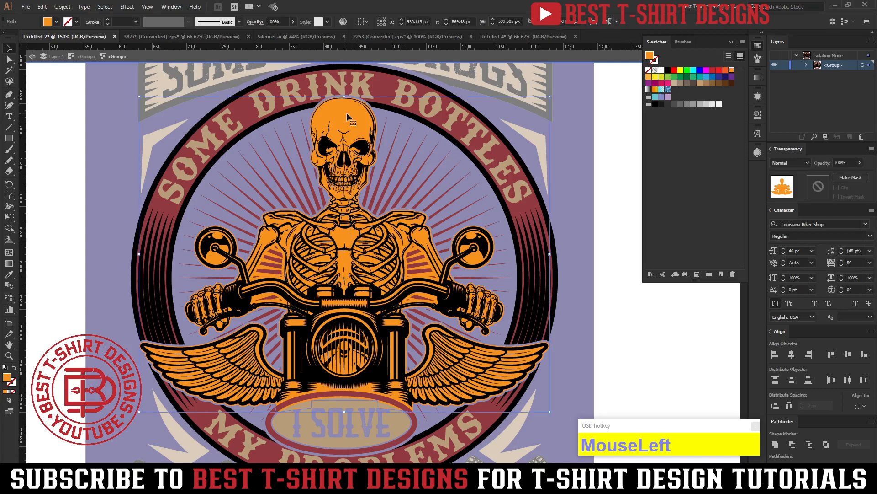
key("i")
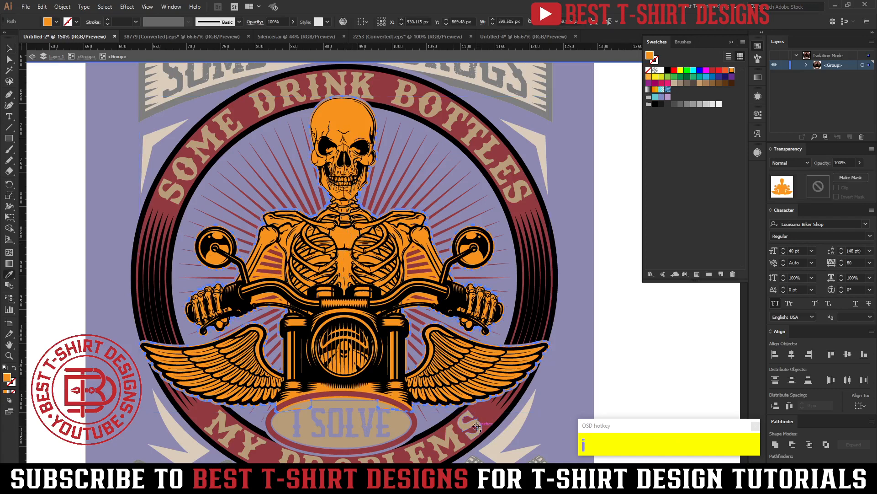
left_click(492, 424)
key("v")
left_click(636, 339)
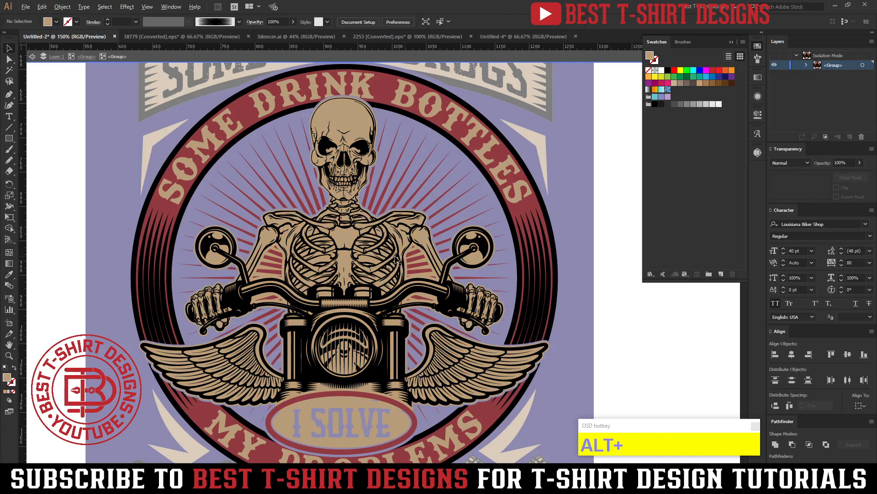
Offset the skeleton and motorcycle paths by 2 px with round joins, and cut the resulting outline shapes.
scroll(453, 274, "up", 3, "alt")
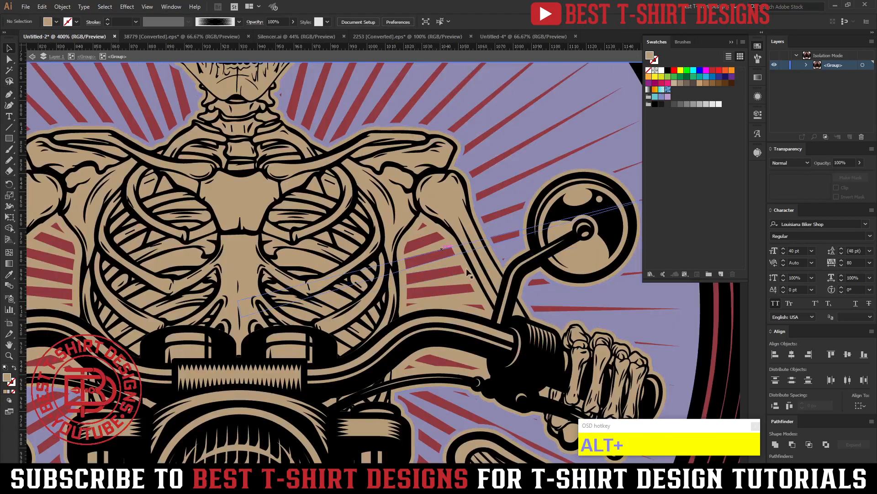
scroll(457, 293, "down", 2, "alt")
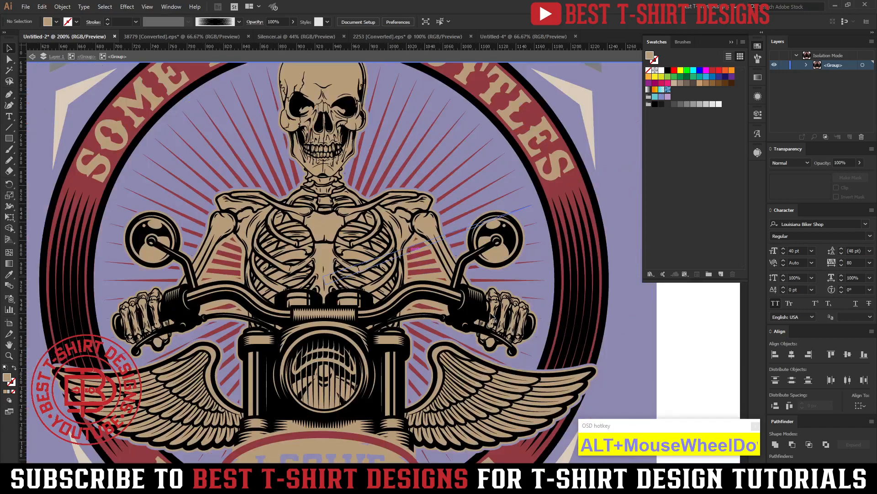
left_click(643, 333)
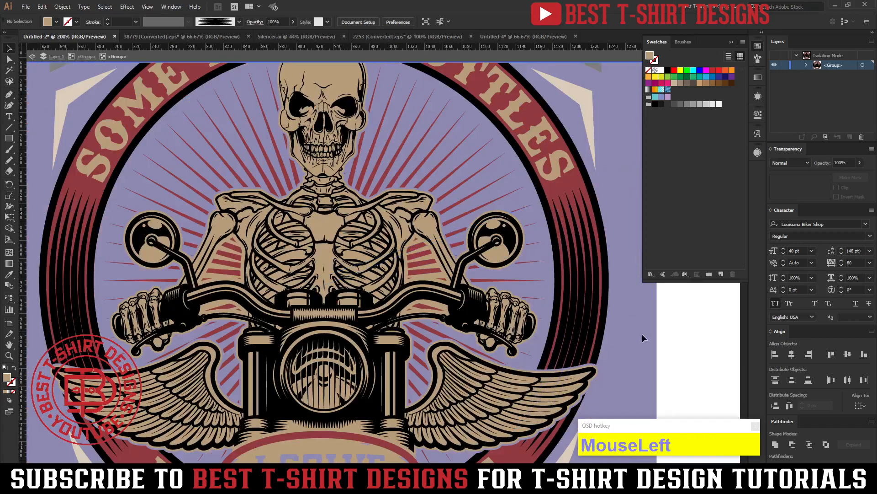
left_click(503, 321)
key("ctrl+alt+f")
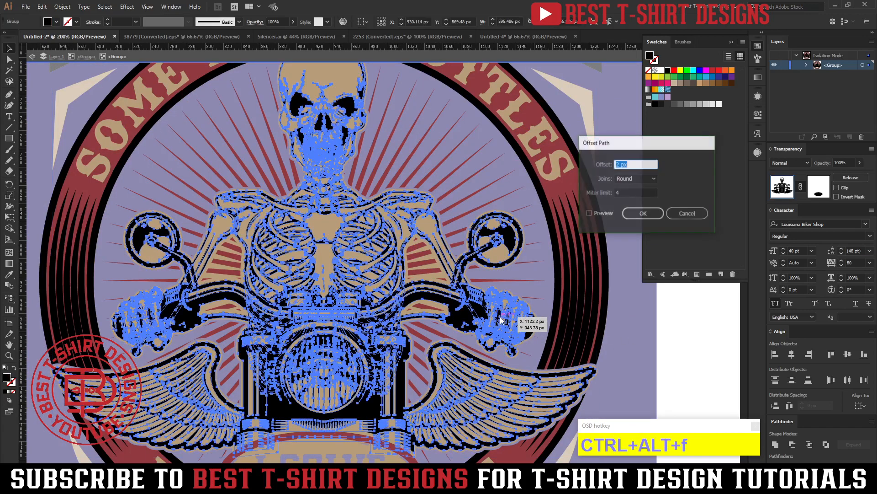
left_click(602, 213)
left_click(630, 215)
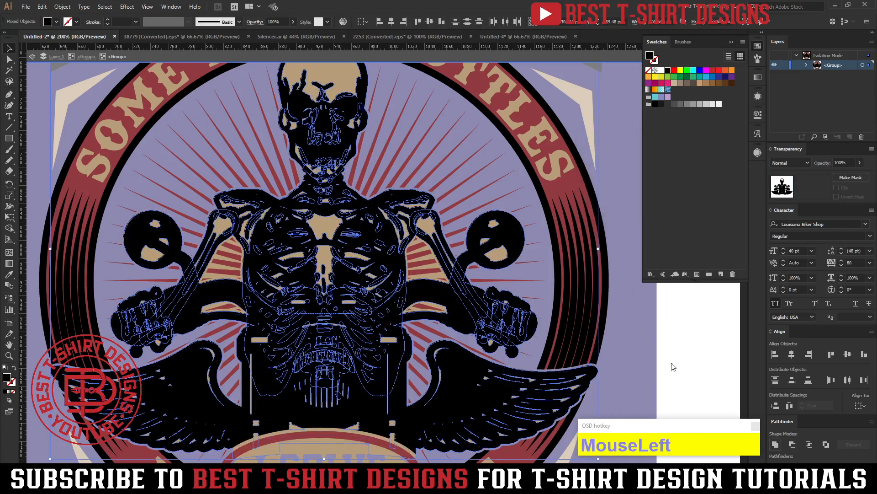
key("ctrl+x")
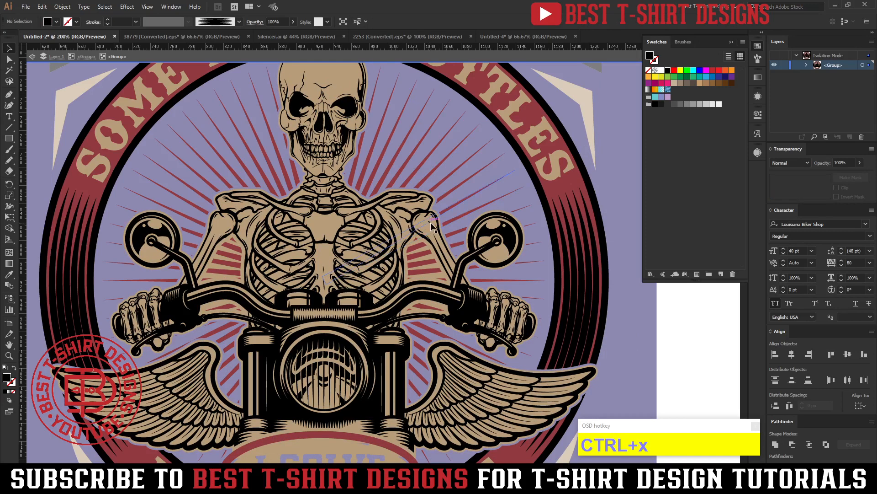
Isolate the tan silhouette path and paste the cut outline shapes in front of it at their original position.
scroll(347, 114, "up", 1)
left_click(338, 79)
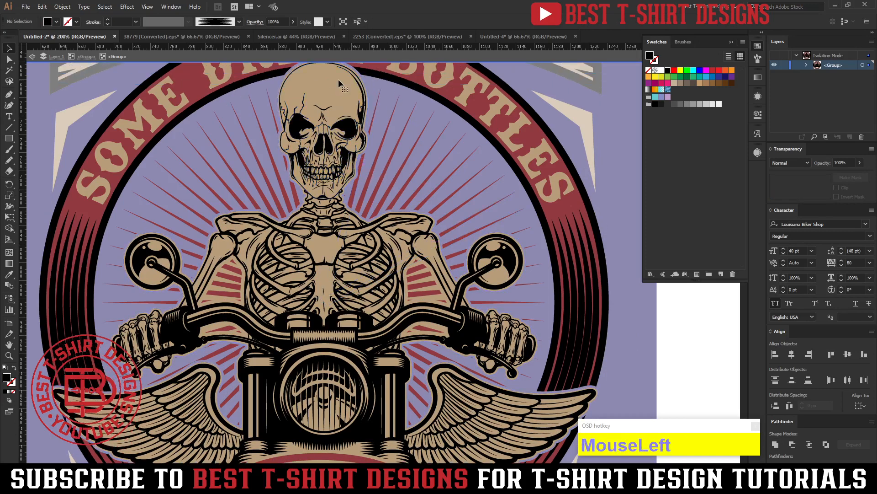
double_click(338, 79)
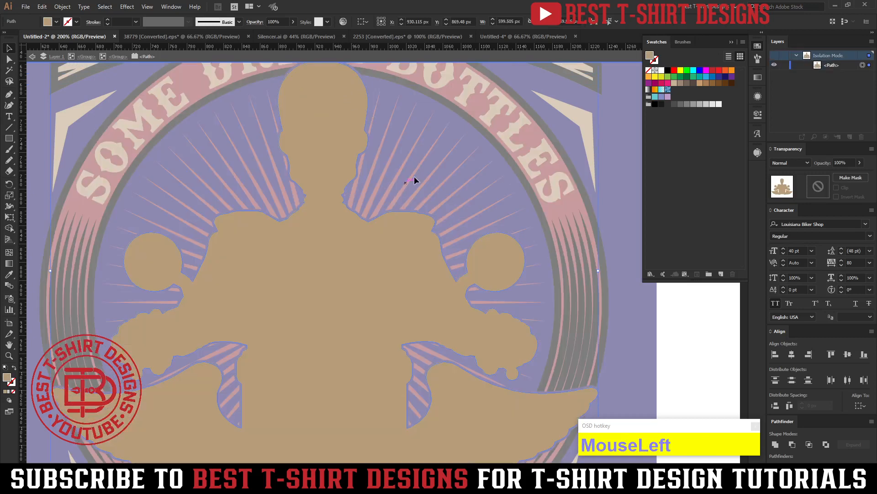
scroll(414, 176, "down", 1)
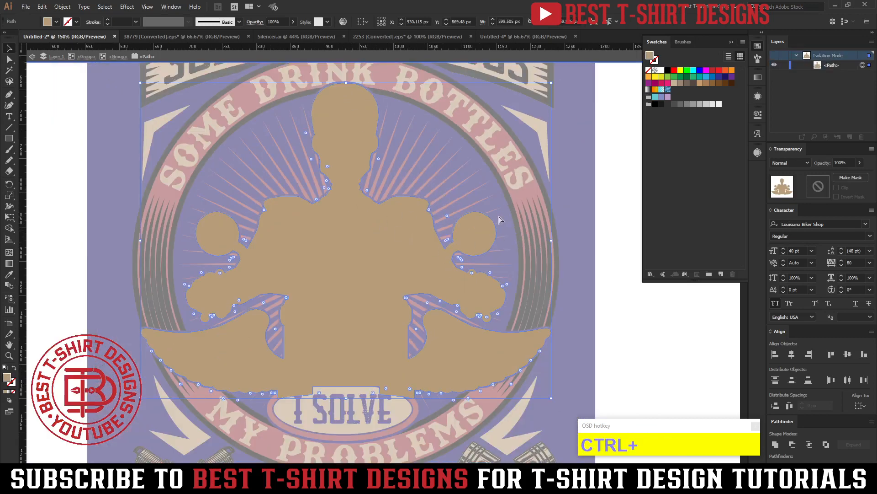
key("ctrl+f")
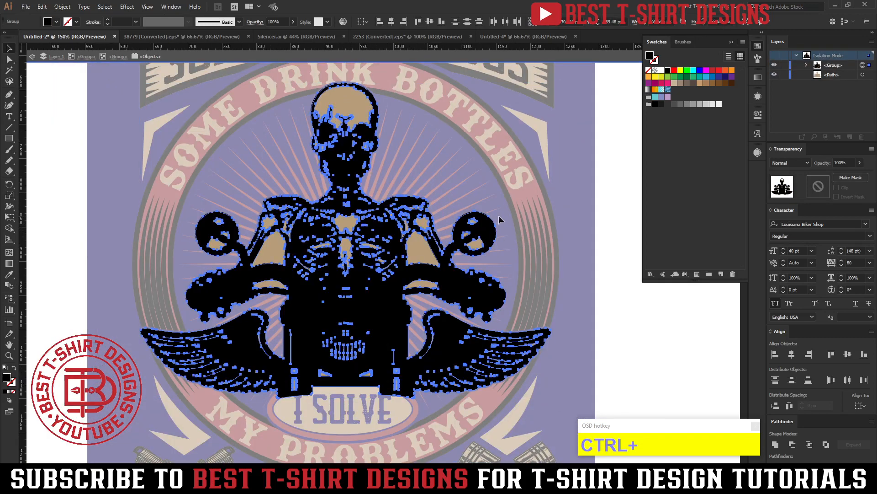
Remove the tan areas enclosed between the arms, torso and handlebars on both sides with the Shape Builder tool.
key("ctrl+a")
key("shift+m")
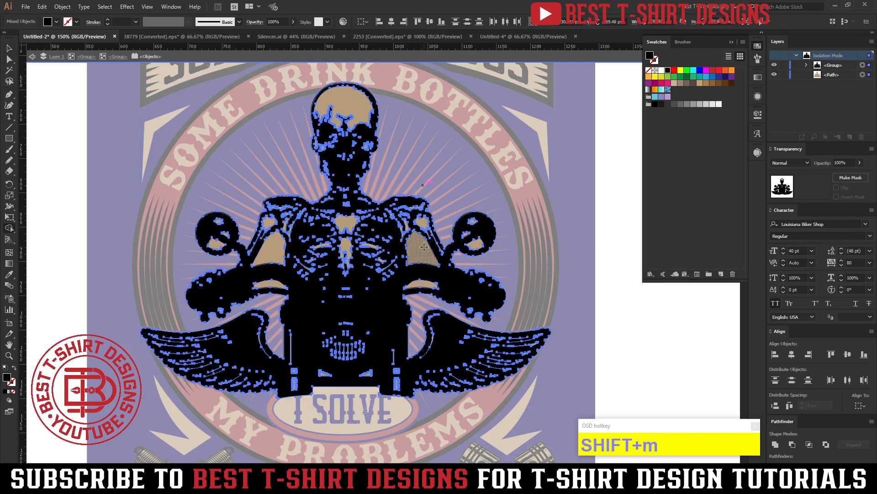
left_click(422, 252, "alt")
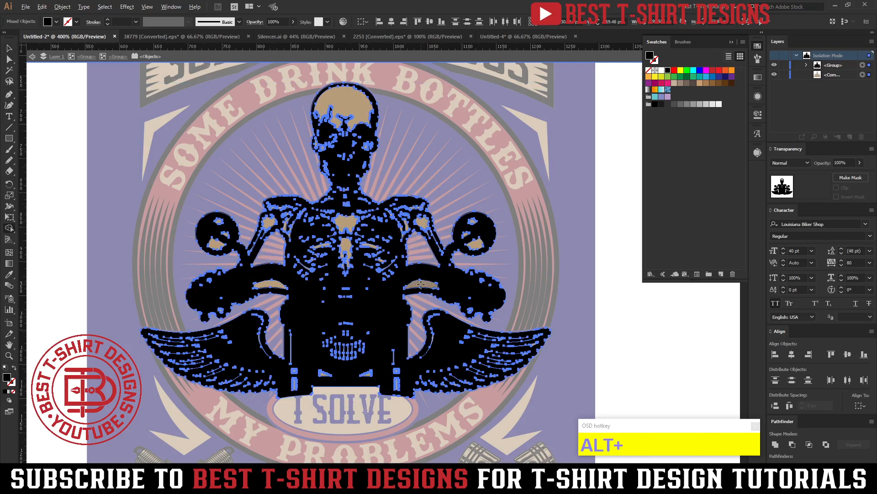
scroll(421, 284, "up", 3)
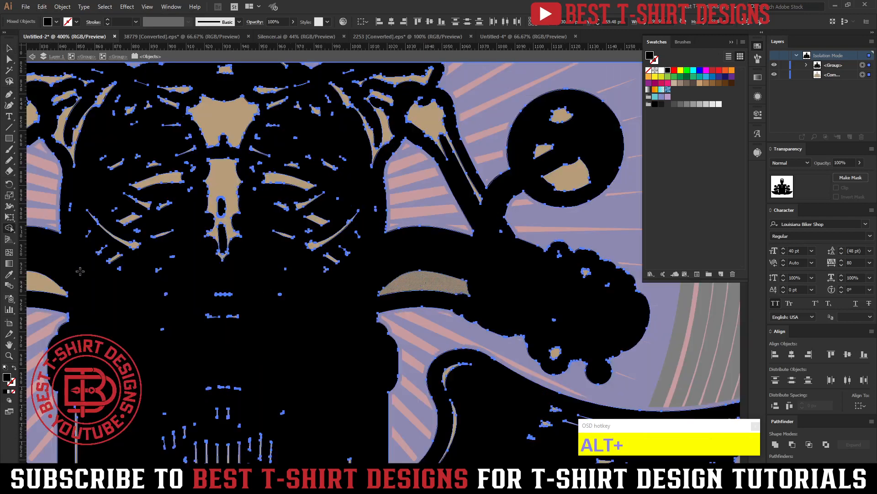
scroll(147, 272, "down", 1)
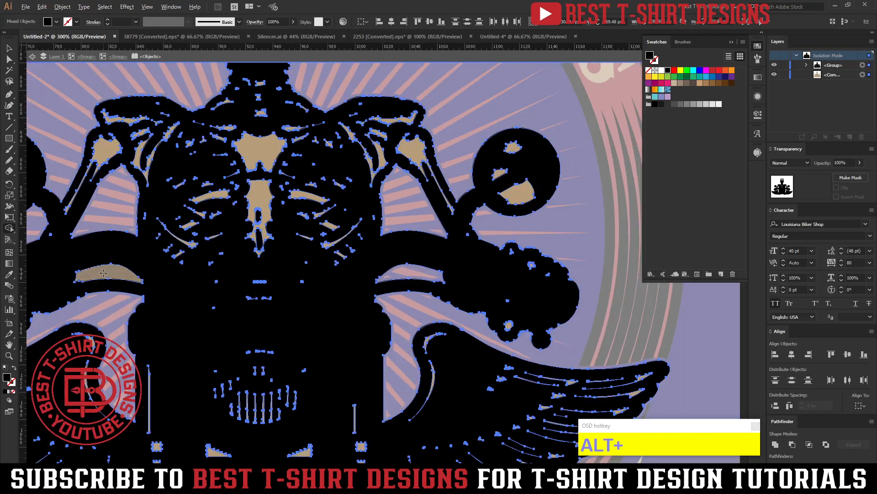
scroll(432, 278, "down", 2)
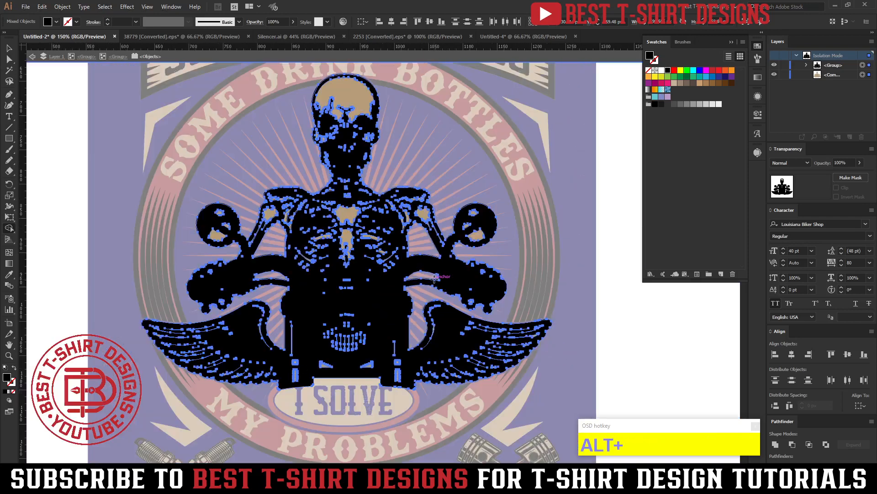
Unite the outline shapes with the trimmed silhouette, fill the result with the design's tan, and exit isolation mode.
key("v")
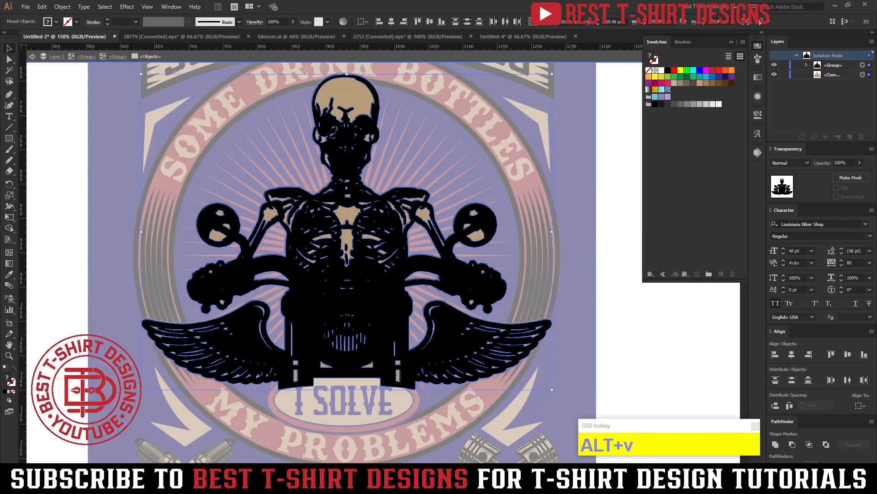
left_click(776, 444)
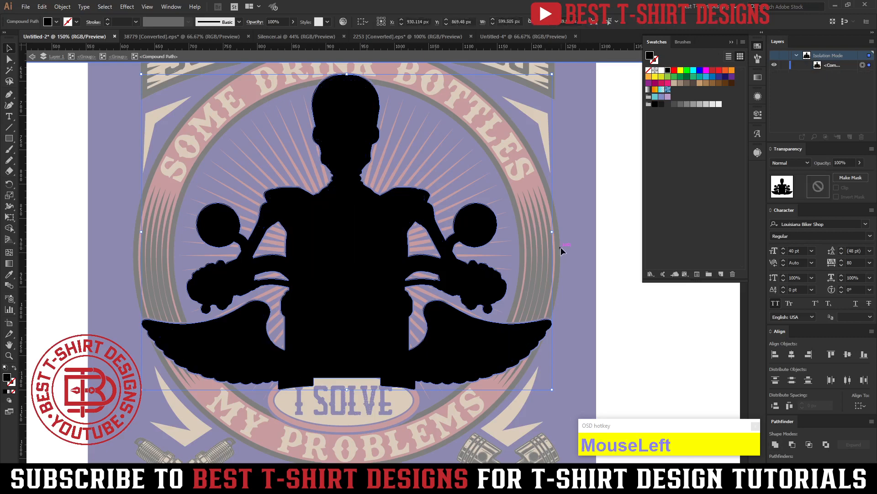
key("i")
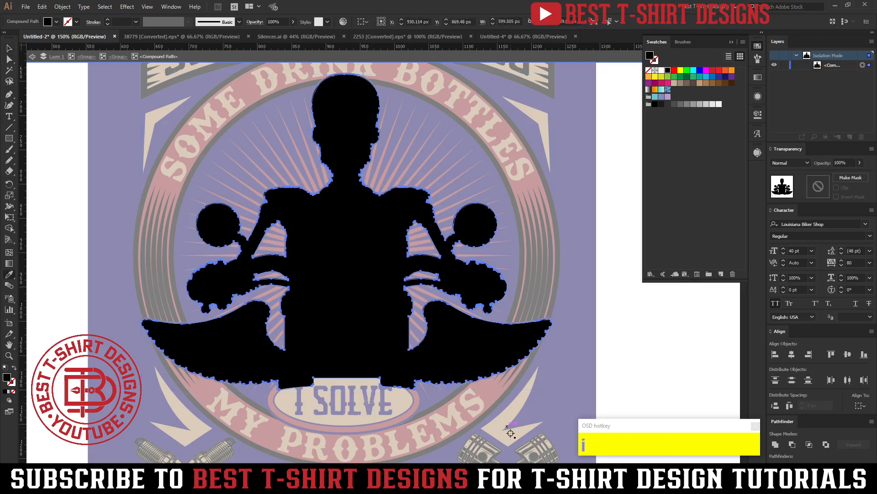
left_click(504, 428)
key("v")
double_click(612, 332)
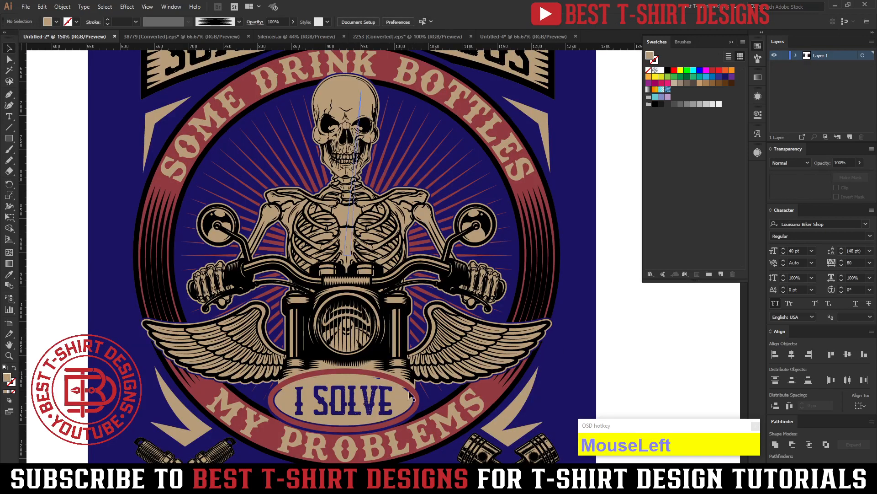
scroll(359, 361, "up", 2)
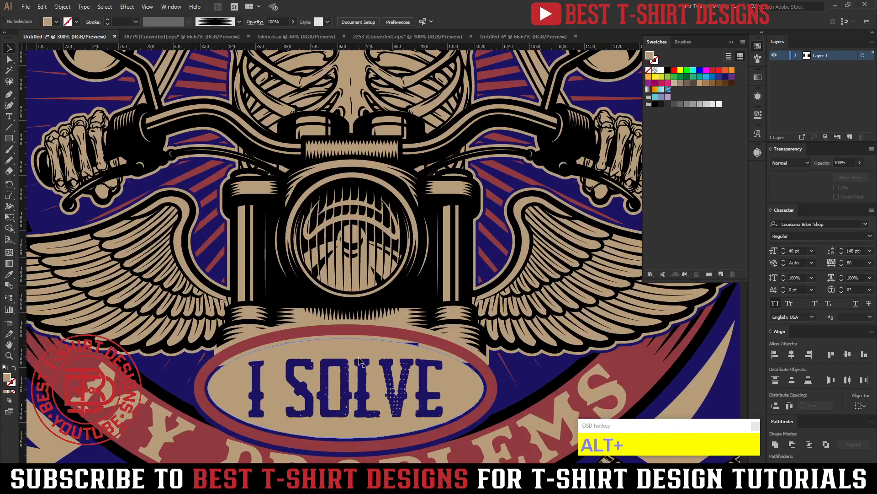
scroll(452, 337, "up", 5)
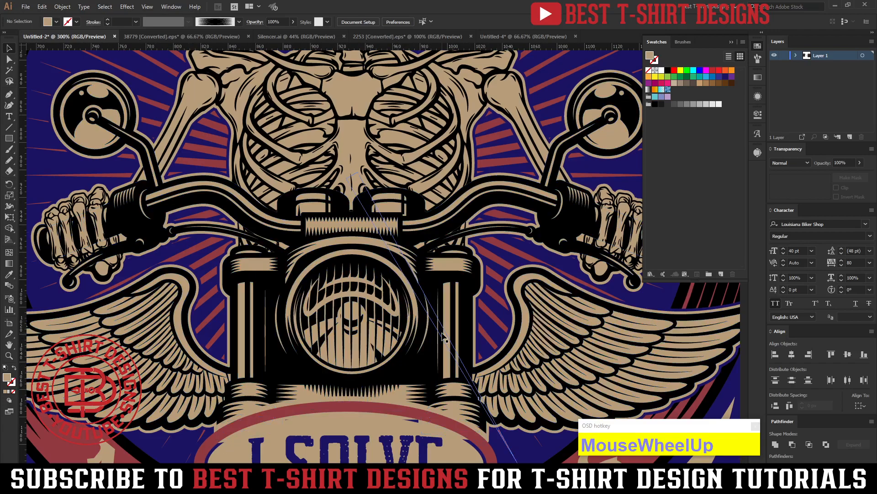
scroll(348, 233, "down", 1, "alt")
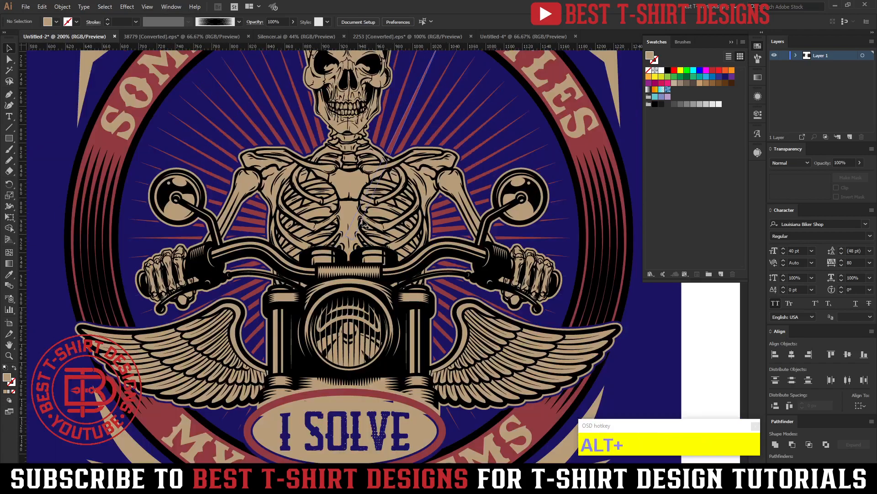
Isolate the skeleton and motorcycle artwork group and cut the tan silhouette behind the line art.
scroll(355, 182, "up", 3)
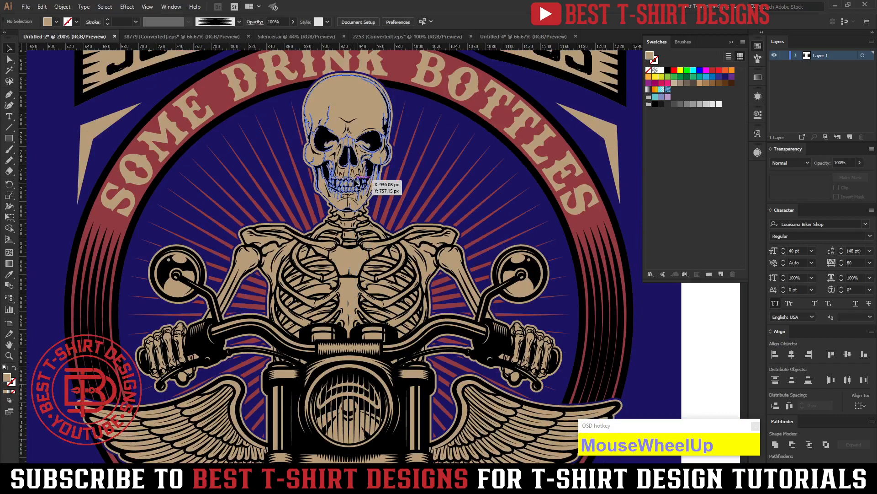
left_click(358, 88)
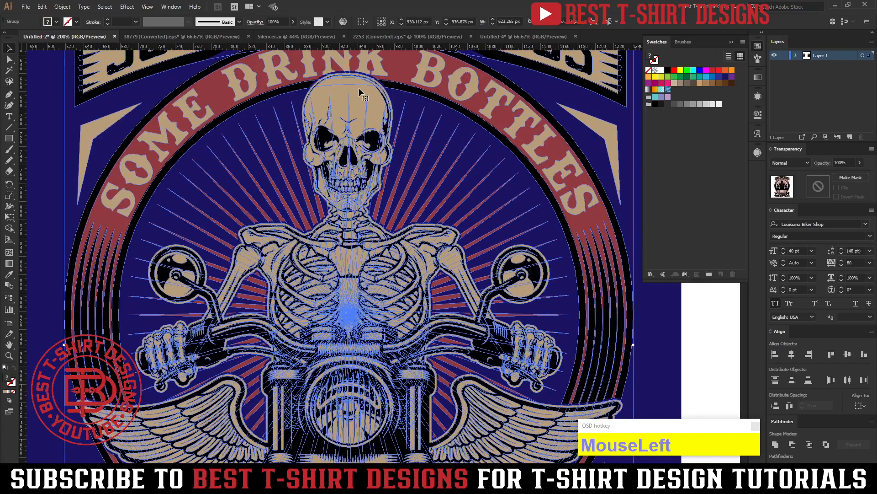
scroll(359, 88, "down", 5)
scroll(357, 254, "up", 3, "alt")
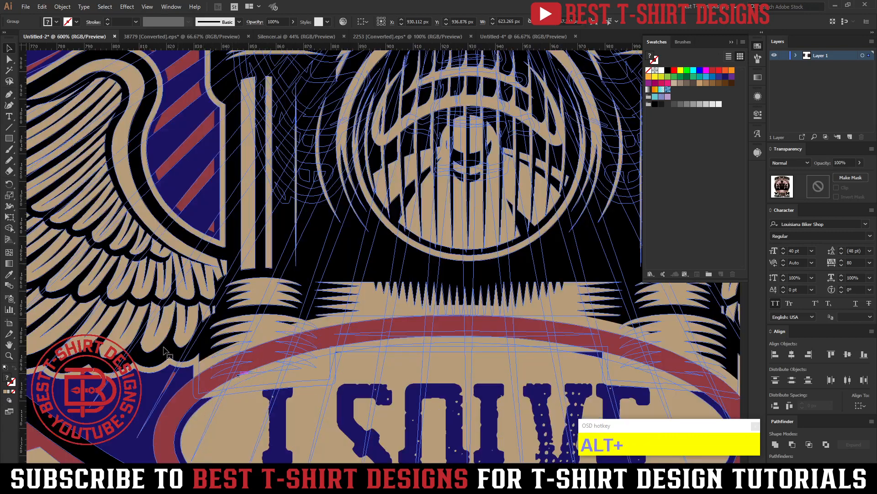
double_click(155, 367)
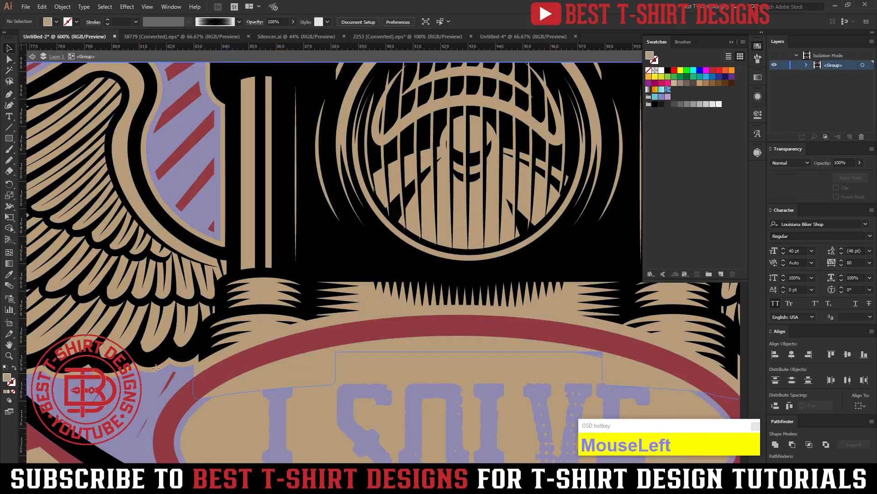
double_click(155, 367)
left_click(156, 369)
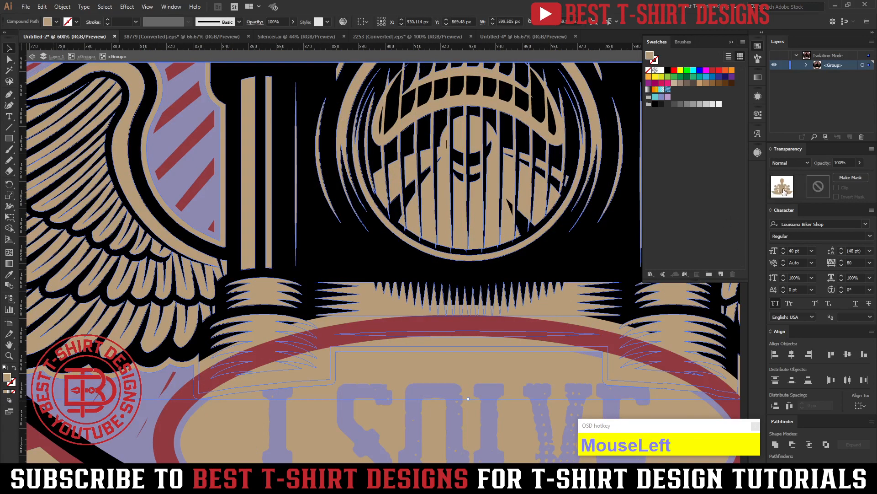
key("ctrl+x")
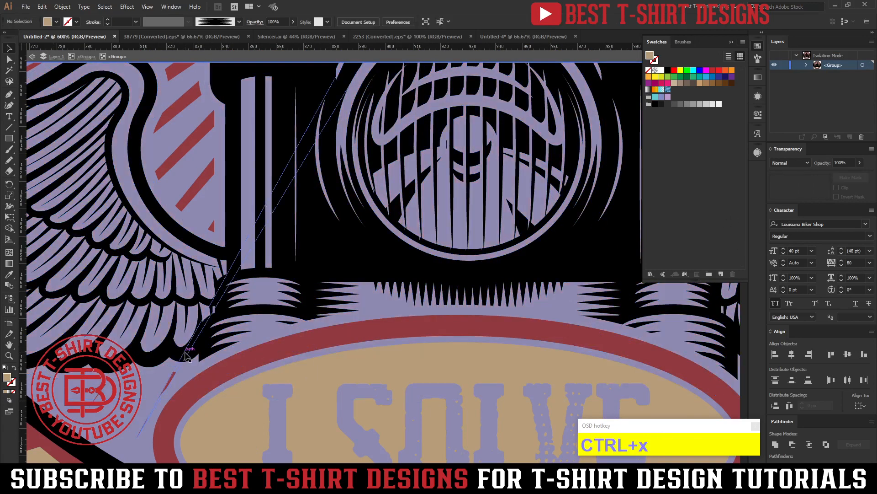
Isolate the black line-art group, paste the tan silhouette behind its artwork at the original position, and exit isolation mode.
left_click(181, 356)
left_click(178, 356)
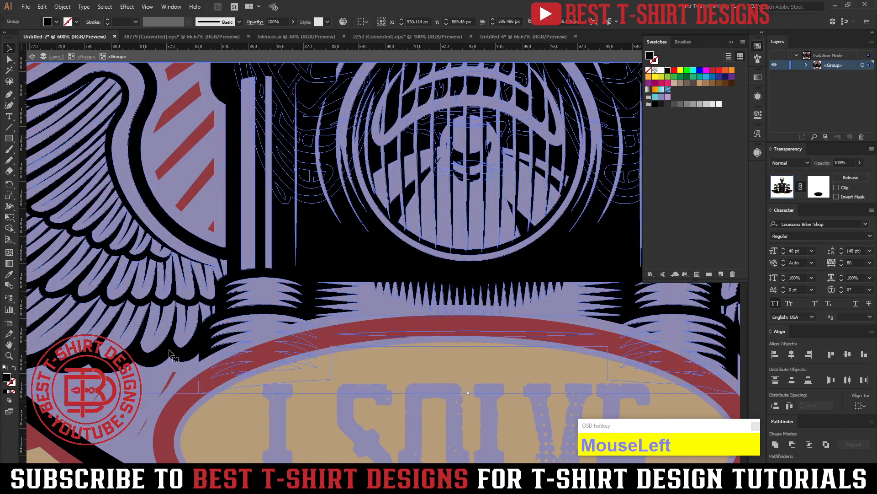
double_click(170, 354)
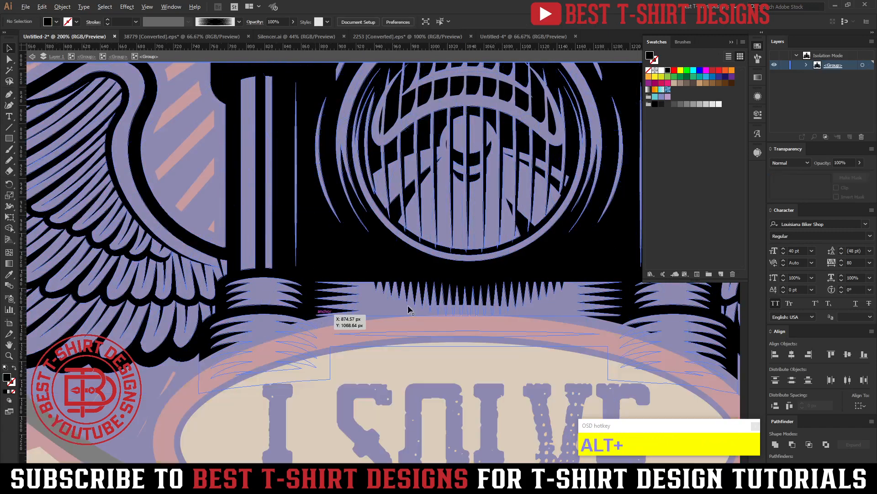
scroll(409, 310, "down", 3)
left_click(548, 264)
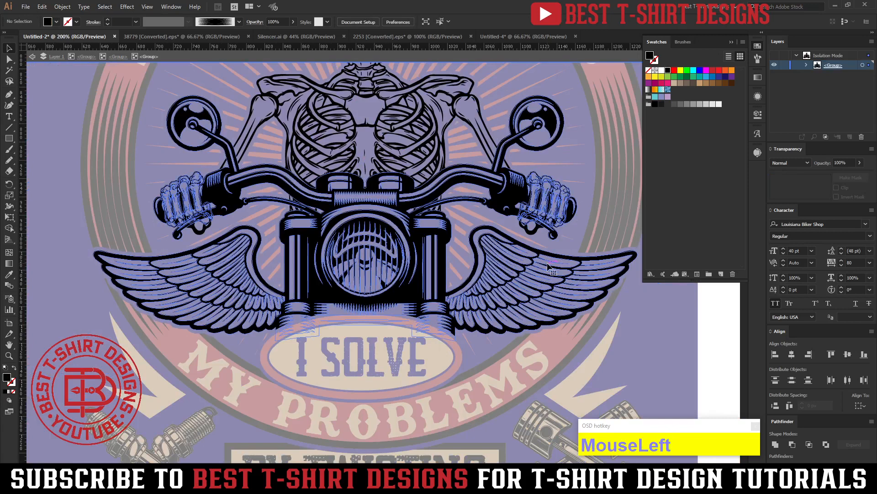
left_click(505, 157)
left_click(660, 330)
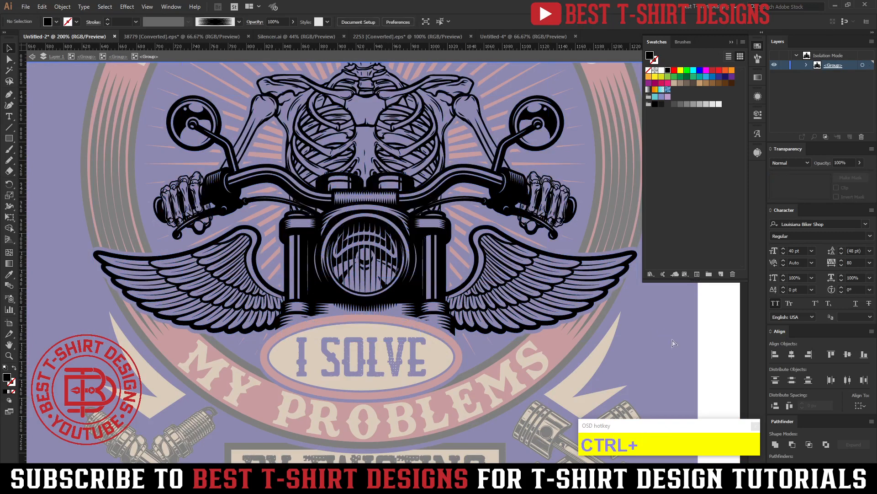
key("ctrl+b")
scroll(635, 328, "down", 2)
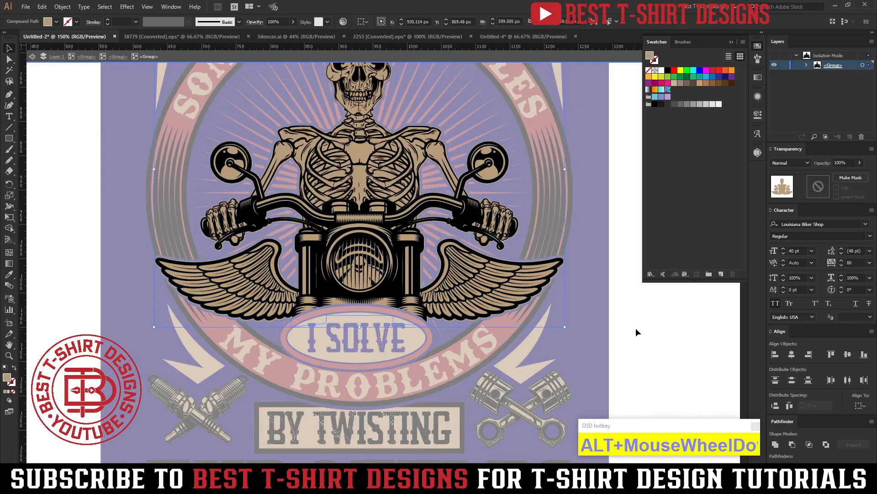
double_click(594, 311)
Isolate the black line-art group and offset the motorcycle and wing paths by 2 px with round joins.
scroll(589, 315, "down", 1)
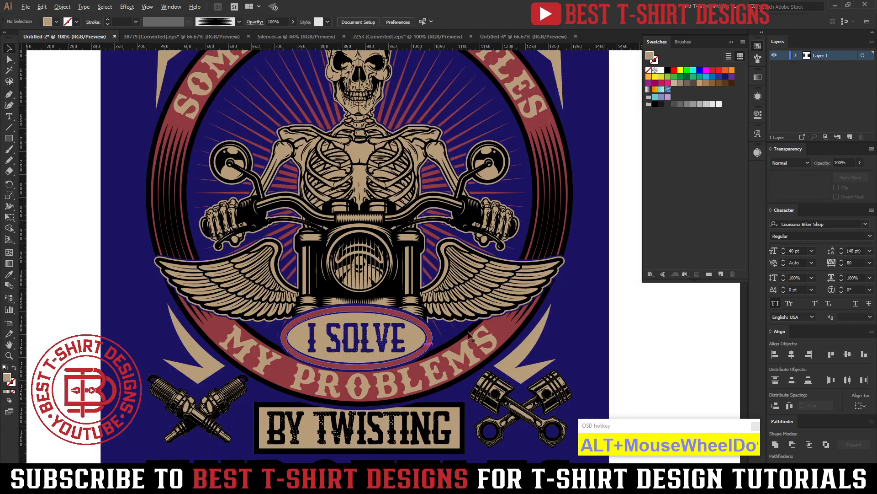
scroll(577, 323, "up", 1)
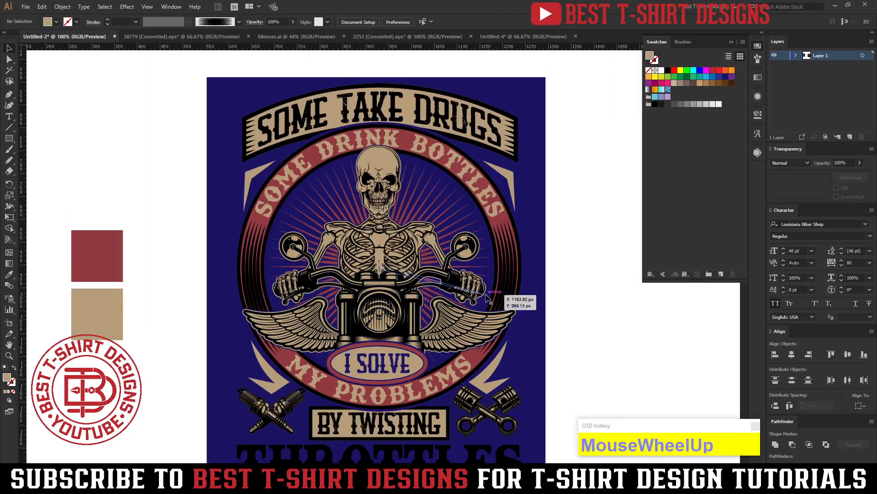
scroll(452, 329, "up", 1)
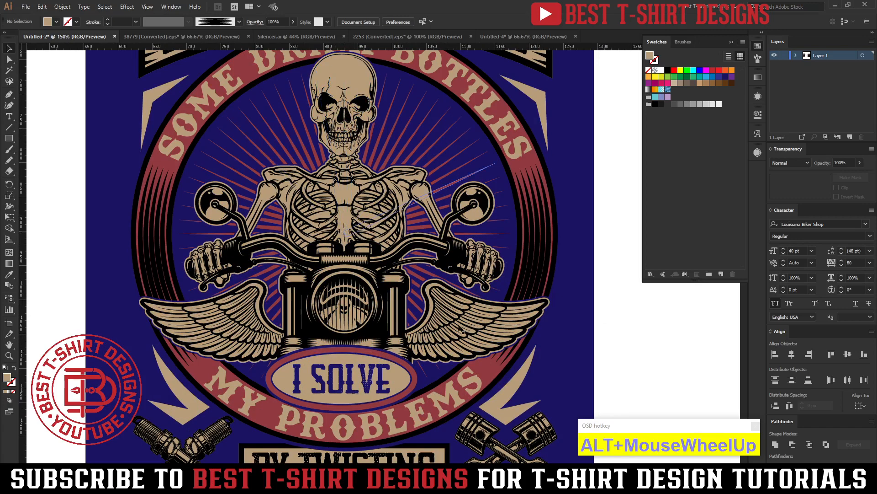
double_click(482, 329)
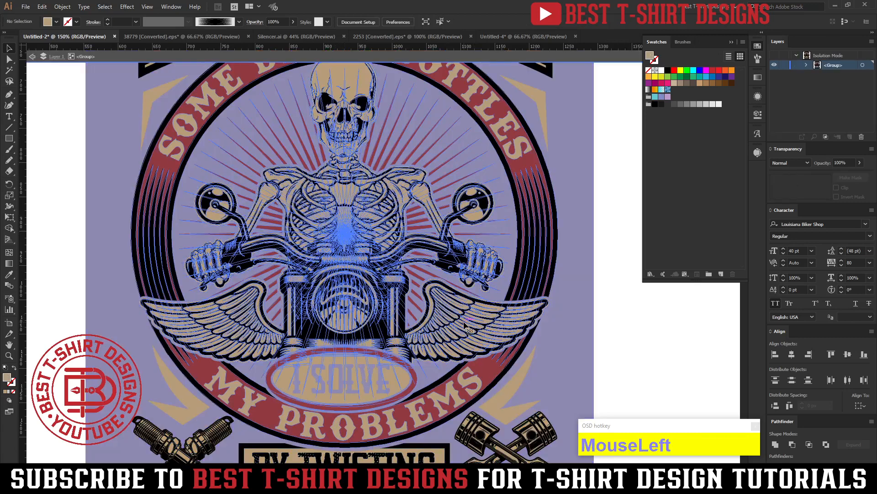
double_click(466, 327)
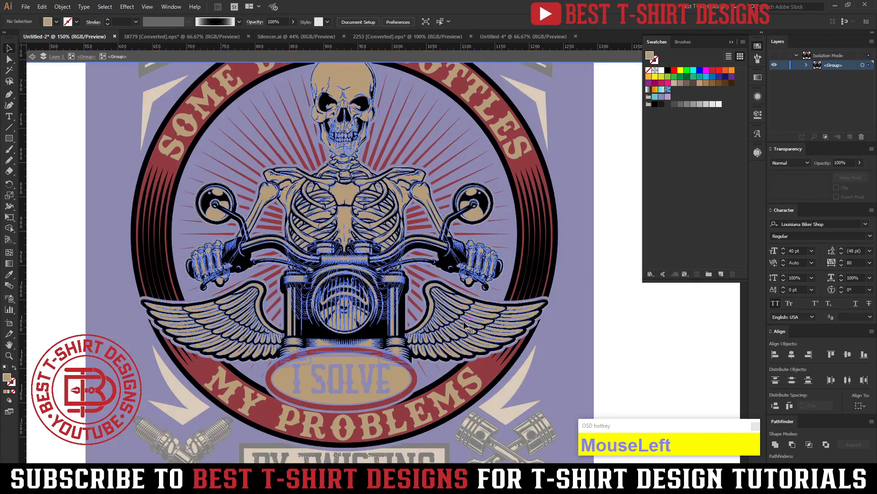
double_click(466, 326)
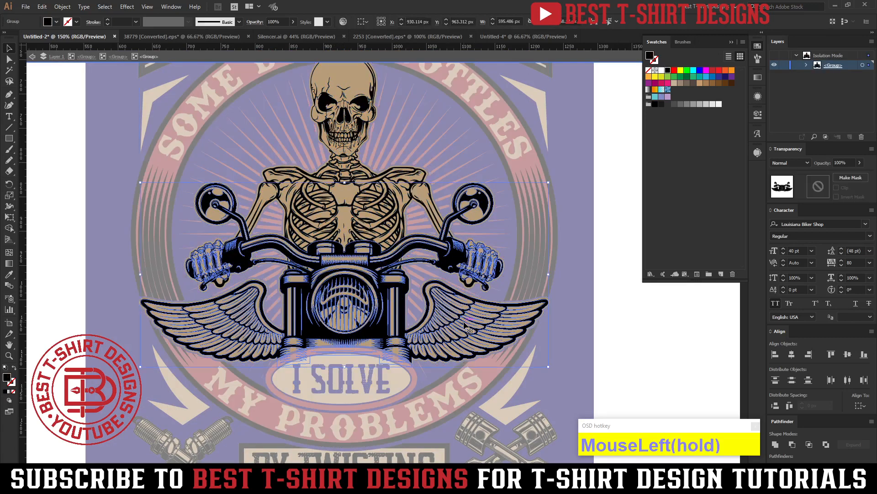
key("v")
left_click(621, 323)
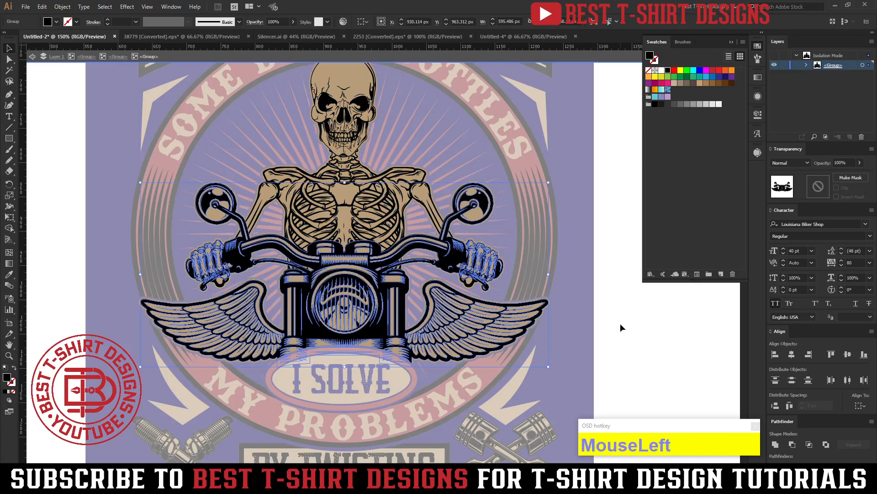
left_click(508, 323)
key("alt+ctrl+f")
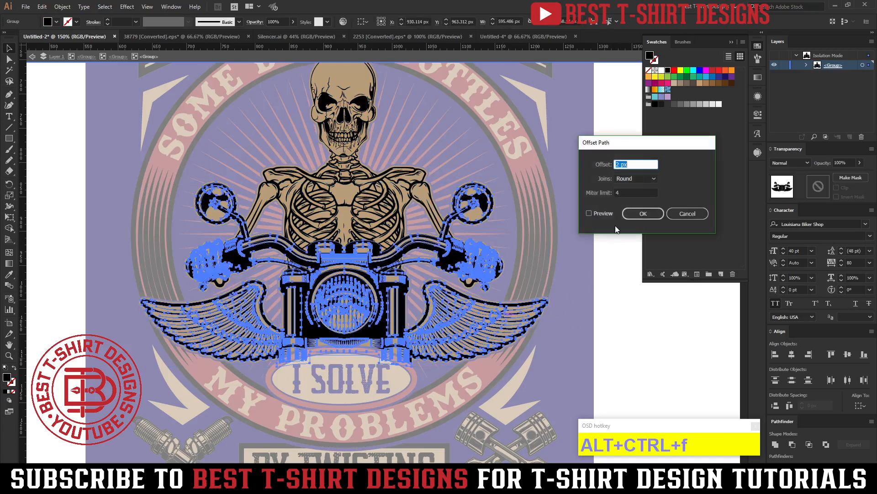
left_click(599, 214)
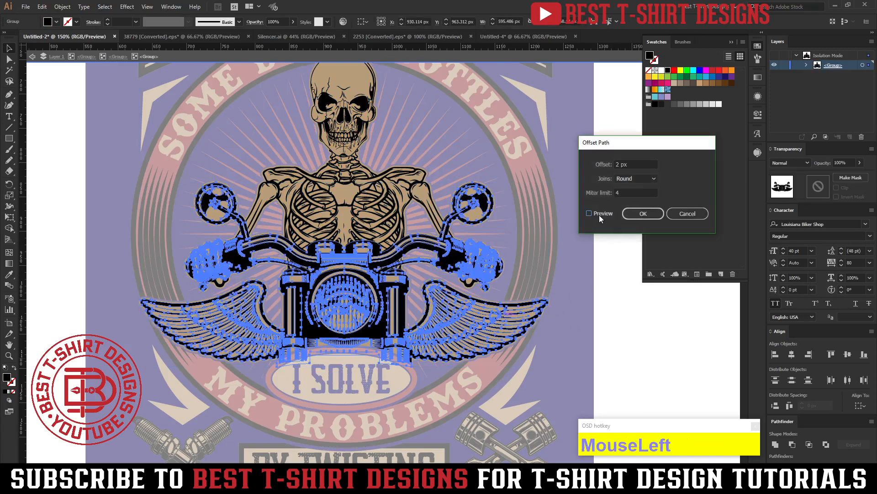
left_click(629, 217)
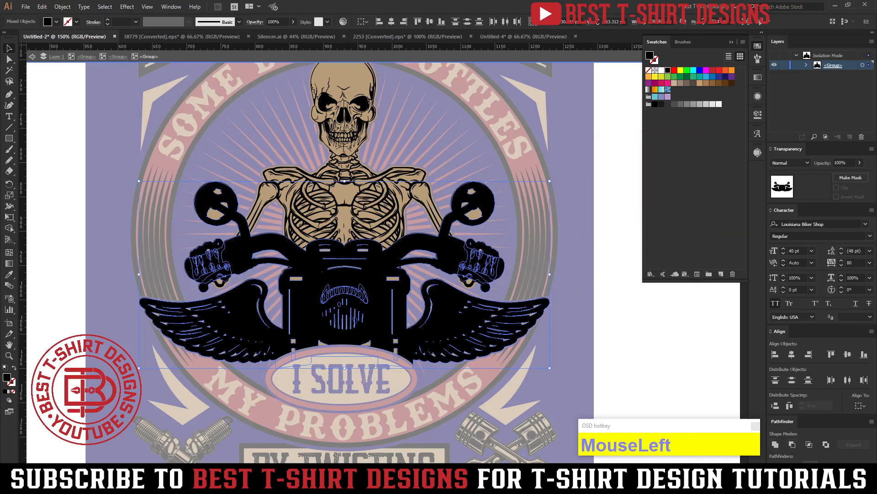
Unite the offset motorcycle shapes into one silhouette and fill it with the design's muted red.
left_click(776, 443)
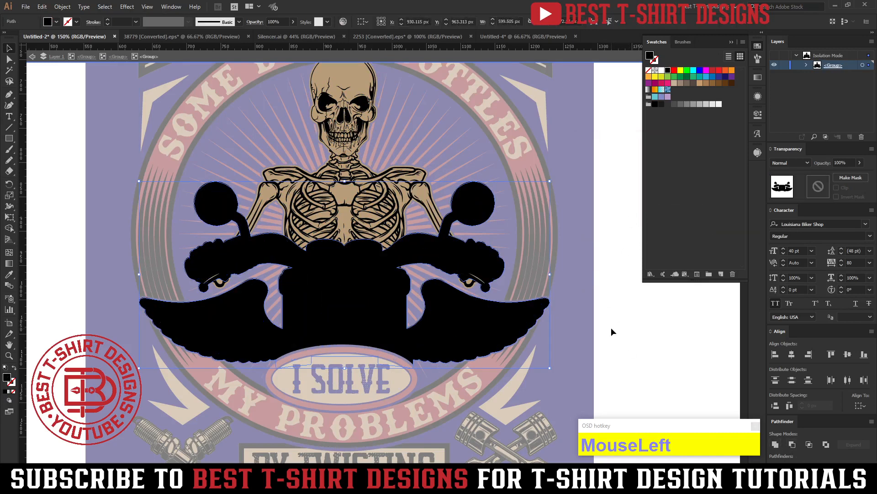
key("i")
left_click(578, 356)
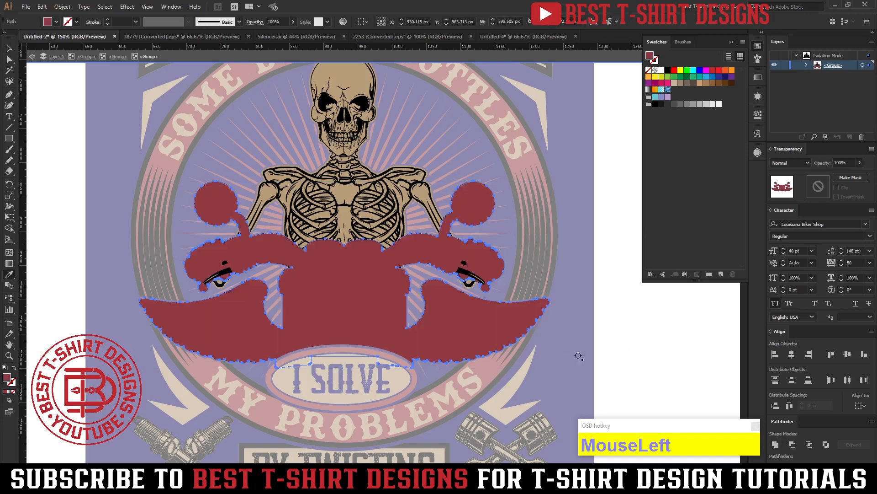
Cut the red silhouette and paste it directly behind the black motorcycle and wing line art.
key("ctrl+x")
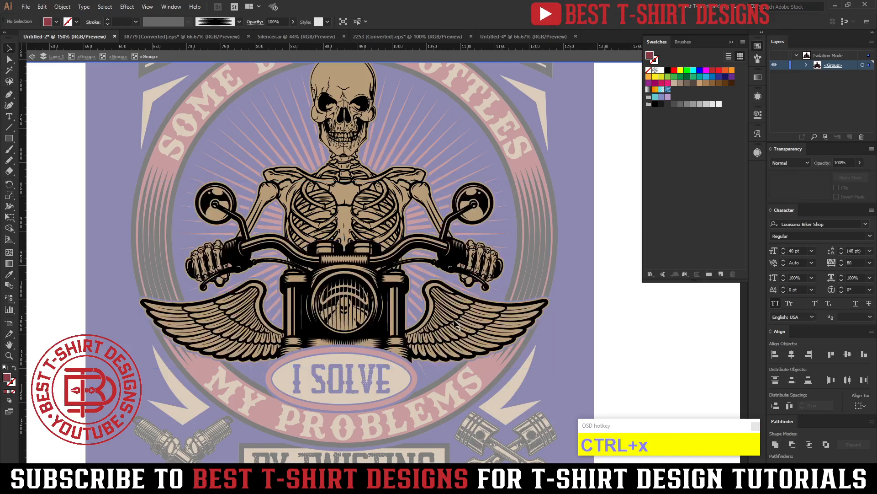
left_click(454, 319)
key("ctrl+b")
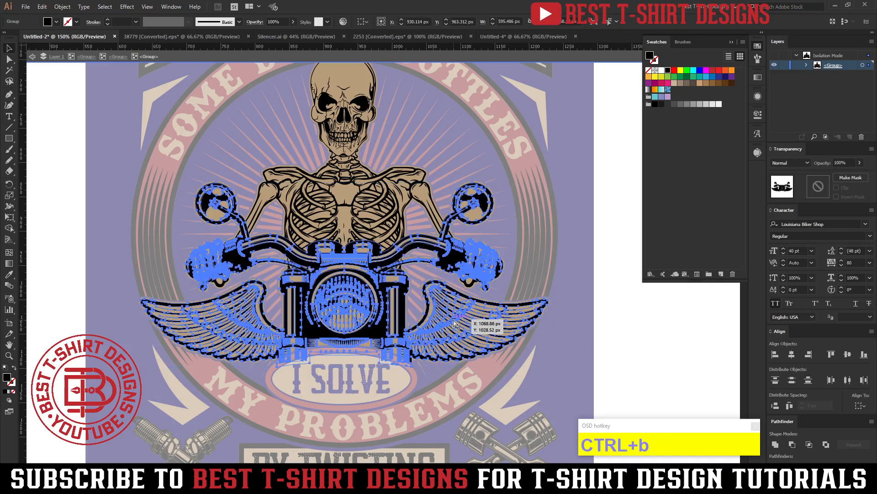
left_click(617, 356)
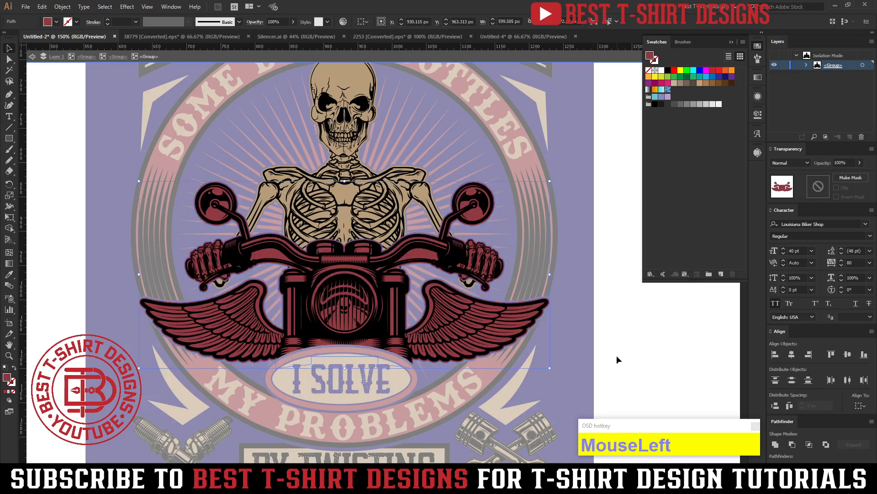
Offset the black motorcycle line art again by 2 px with round joins, and cut the resulting outline shapes.
left_click(434, 313)
key("ctrl+alt+f")
left_click(611, 214)
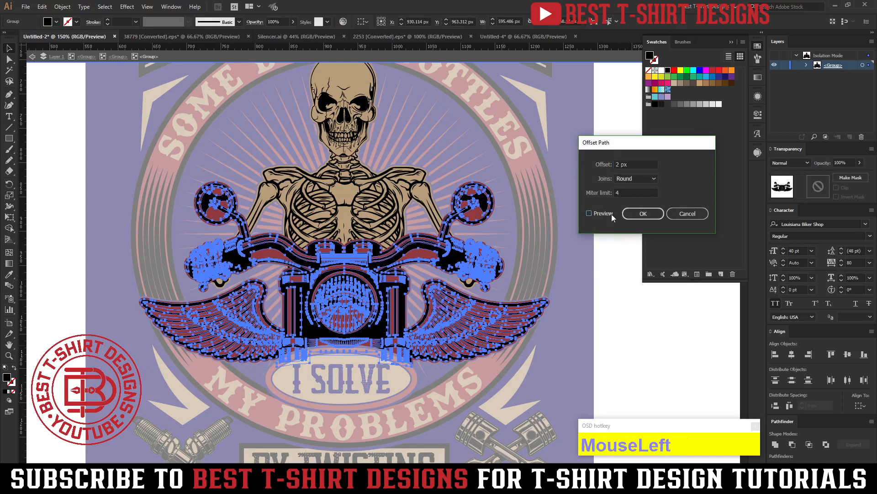
left_click(632, 214)
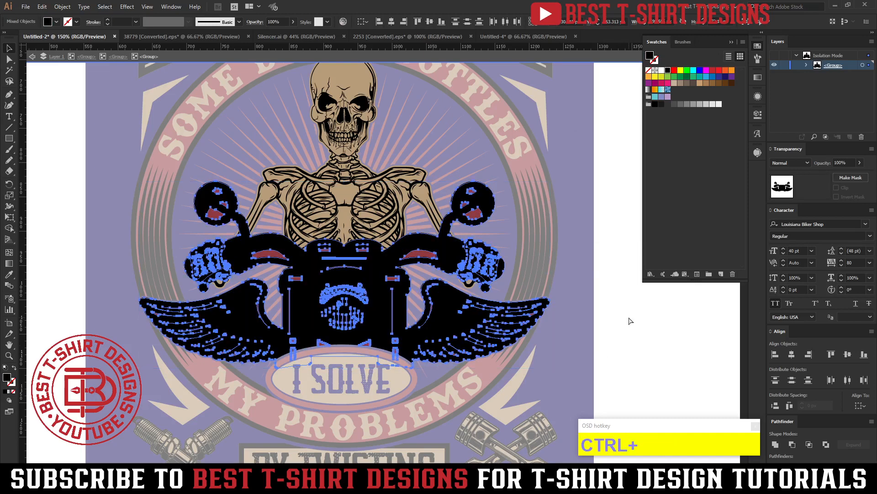
key("ctrl+x")
Isolate the red motorcycle silhouette, paste the cut outline shapes in front of it in place, and select everything.
double_click(425, 256)
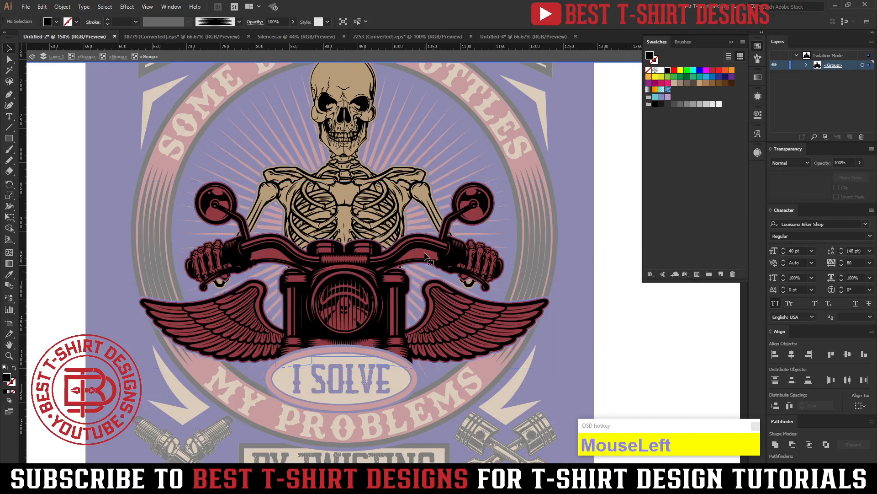
key("ctrl+f")
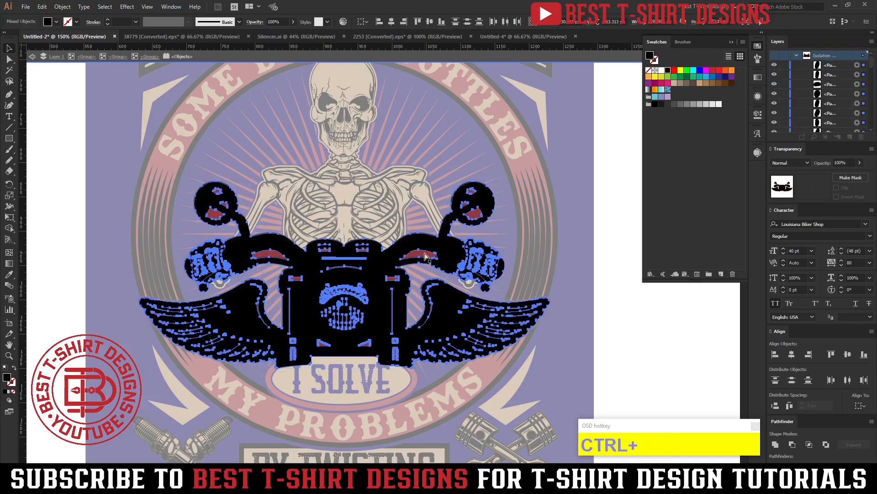
key("ctrl+a")
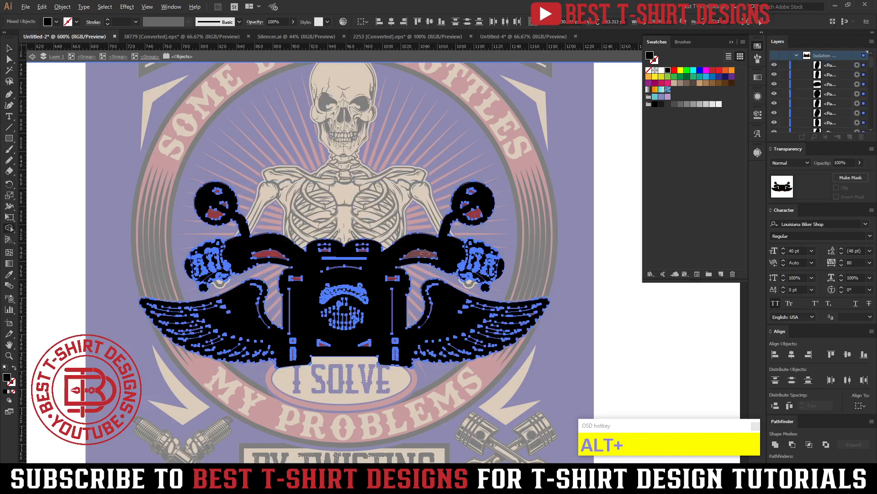
Remove the red areas enclosed by the handlebars on both sides with the Shape Builder tool.
scroll(425, 254, "up", 4)
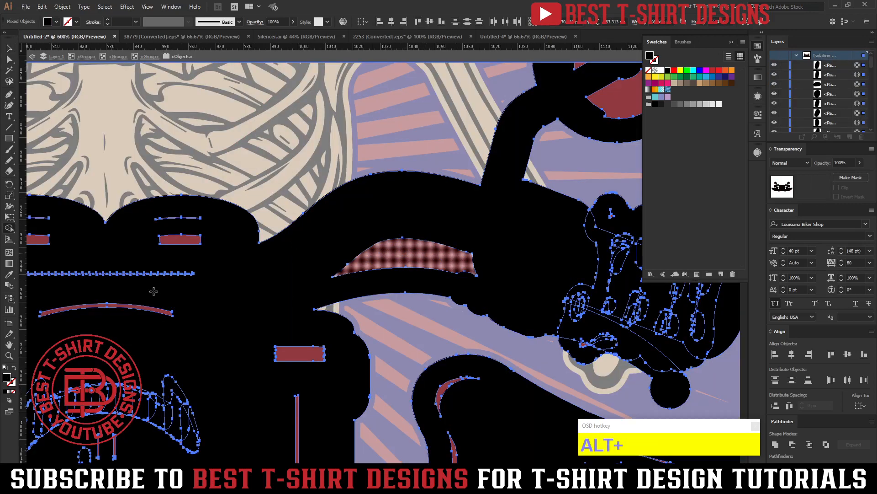
scroll(120, 282, "down", 3)
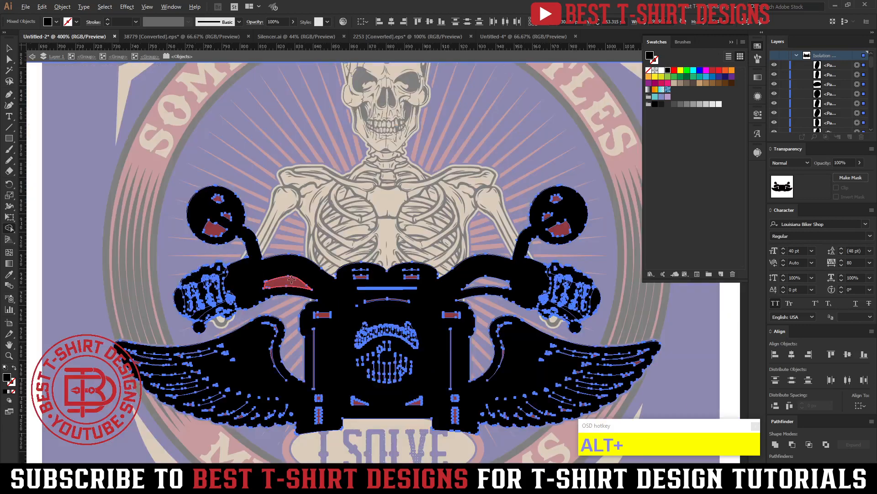
scroll(292, 286, "up", 2)
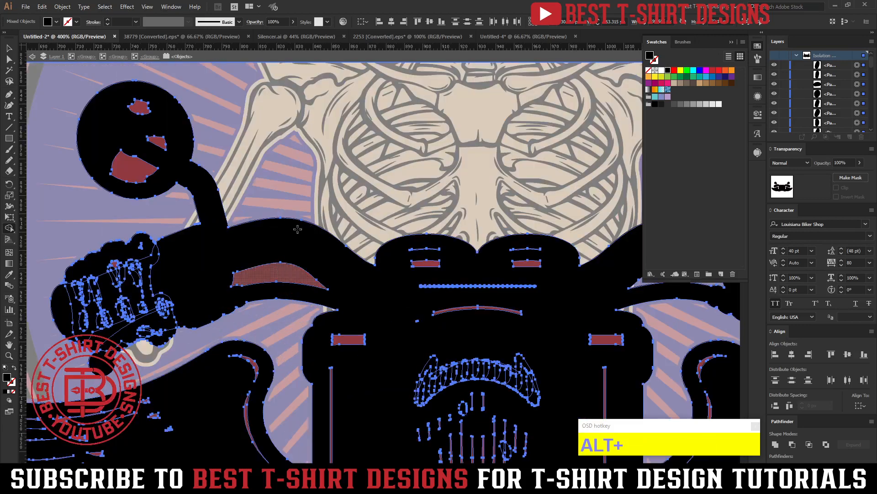
scroll(297, 229, "down", 3)
key("v")
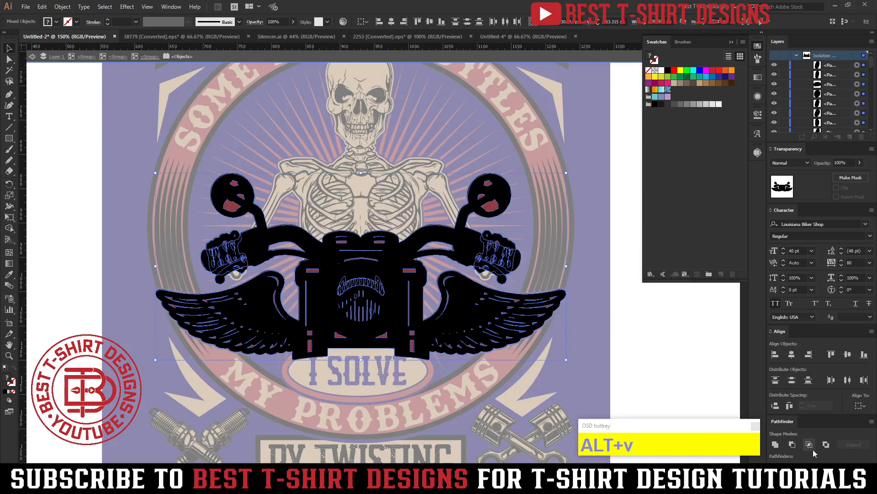
Unite the selected motorcycle shapes into one solid silhouette and fill it with the muted red sampled from the circular text band.
left_click(776, 444)
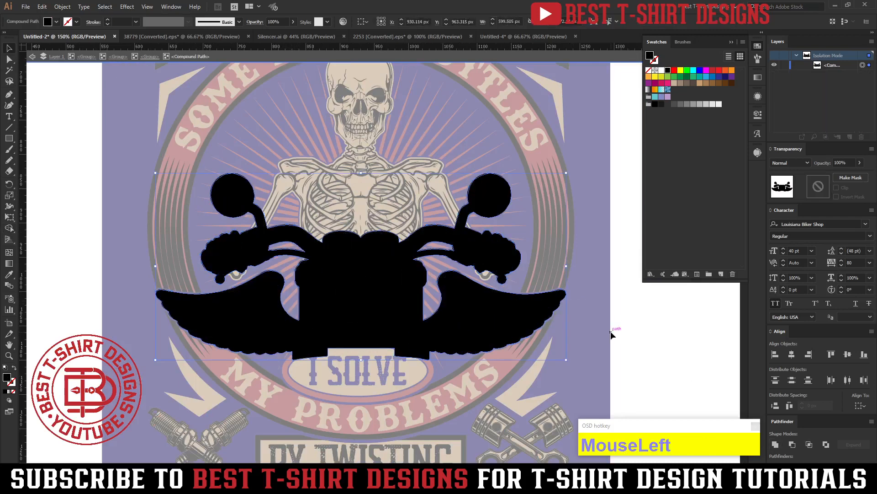
key("i")
left_click(501, 362)
key("v")
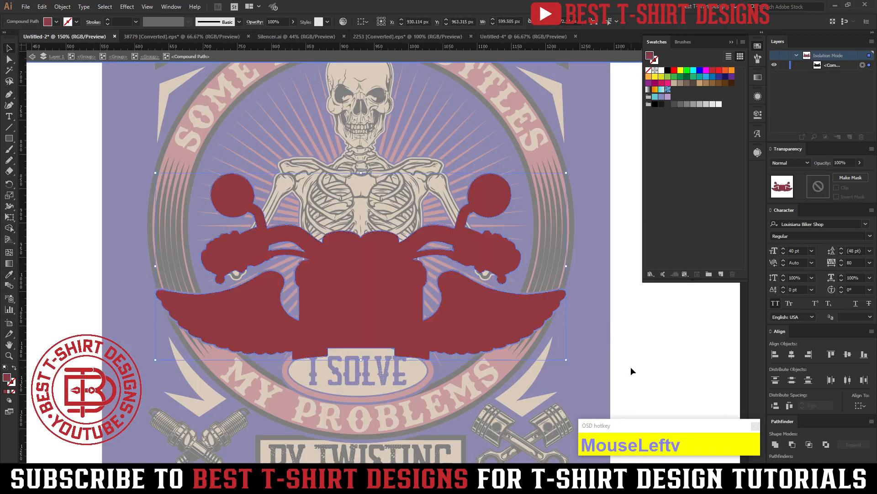
Cut the united red silhouette, isolate the motorcycle artwork group, and paste the silhouette in place behind its black line art.
key("ctrl+x")
double_click(474, 316)
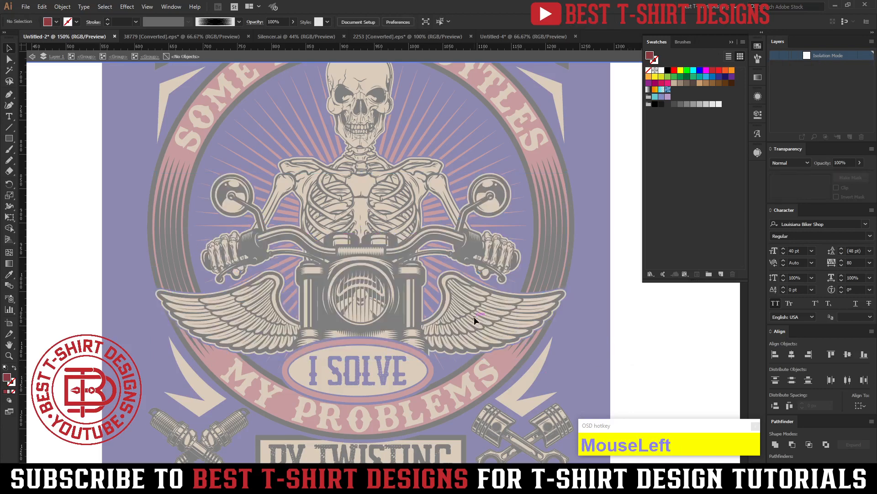
double_click(472, 316)
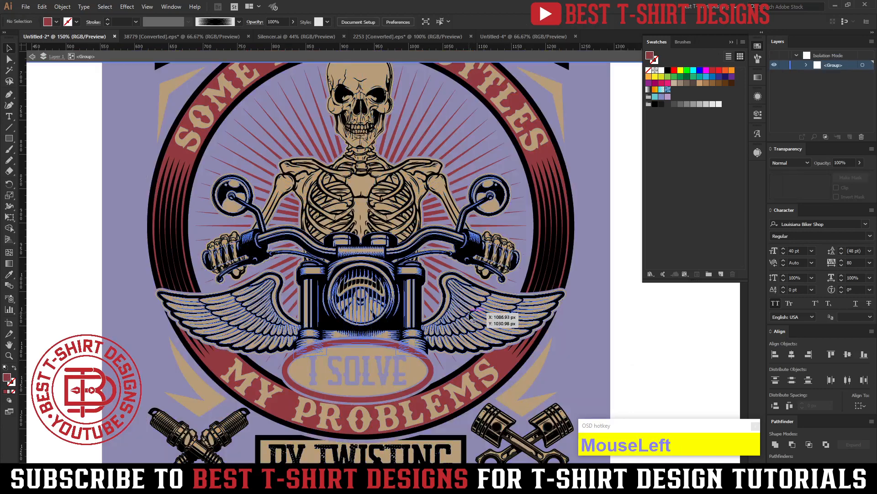
double_click(470, 314)
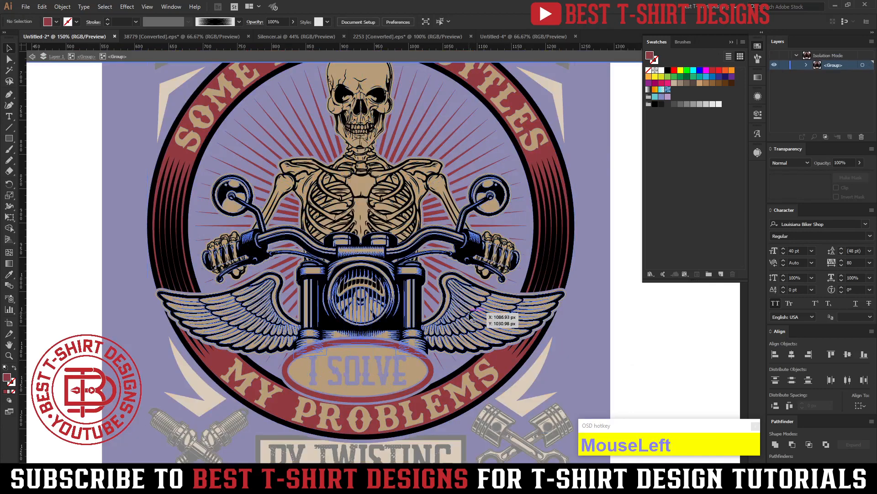
left_click(470, 314)
double_click(473, 316)
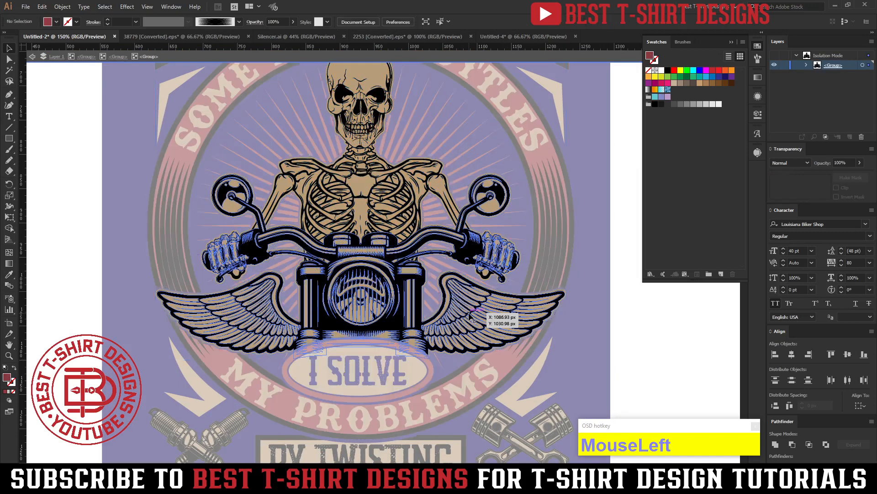
left_click(473, 317)
key("ctrl+b")
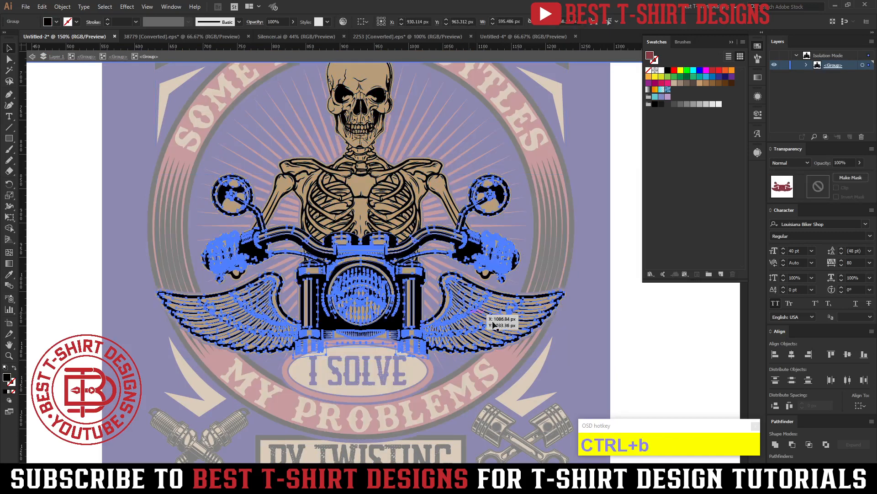
left_click(644, 344)
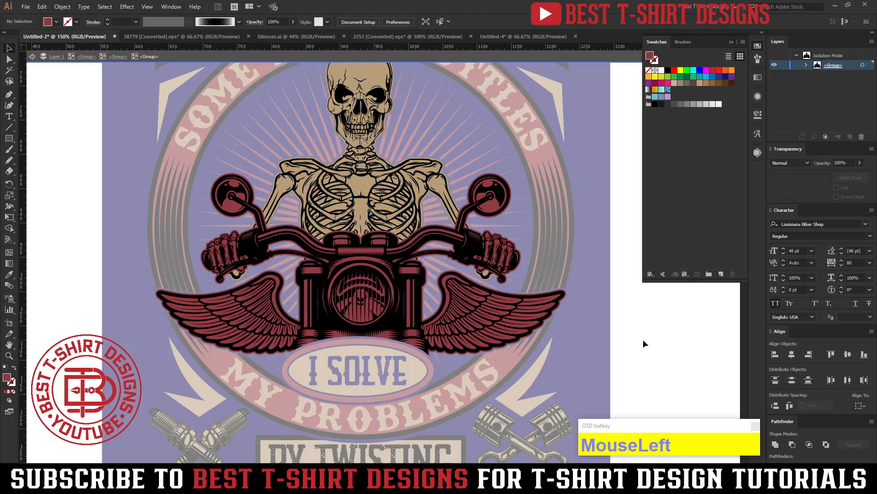
Isolate the skeleton hands' black line art and offset its paths by 2 px with round joins.
scroll(498, 245, "up", 5)
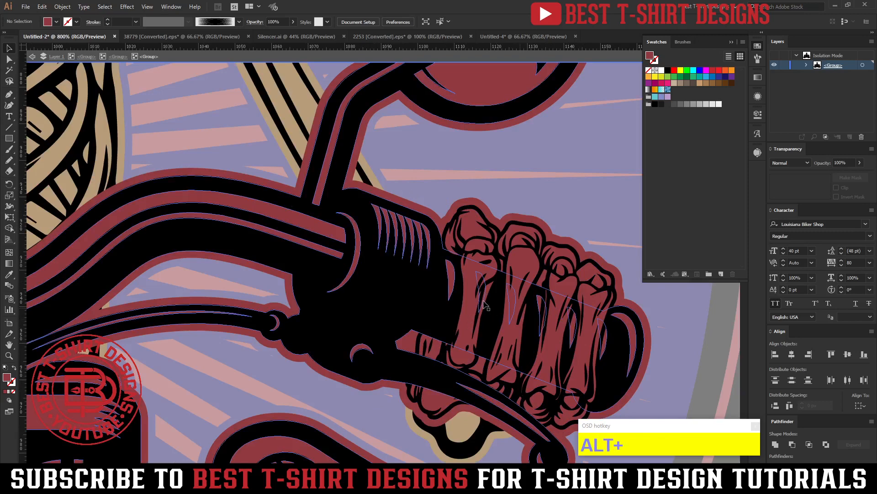
scroll(481, 275, "down", 3)
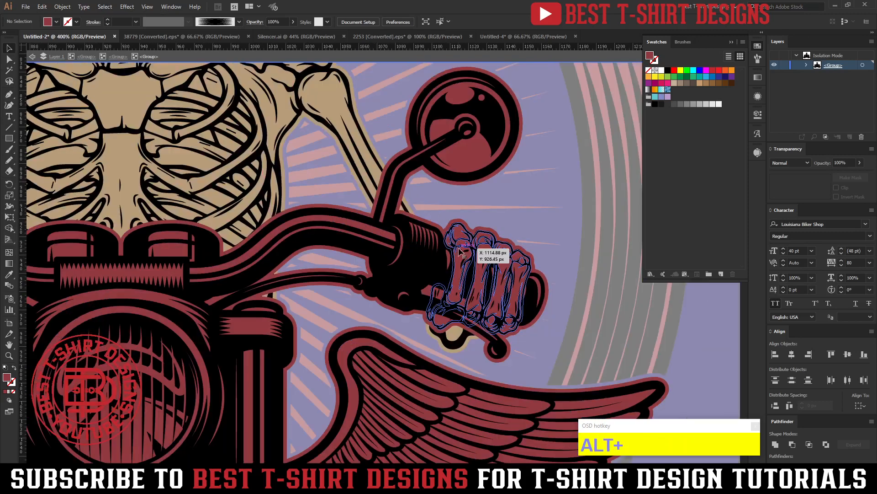
double_click(461, 251)
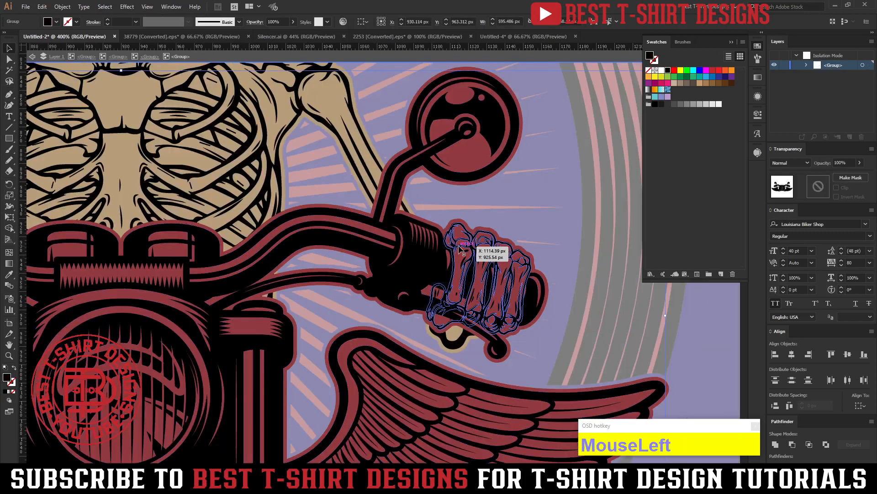
left_click(461, 251)
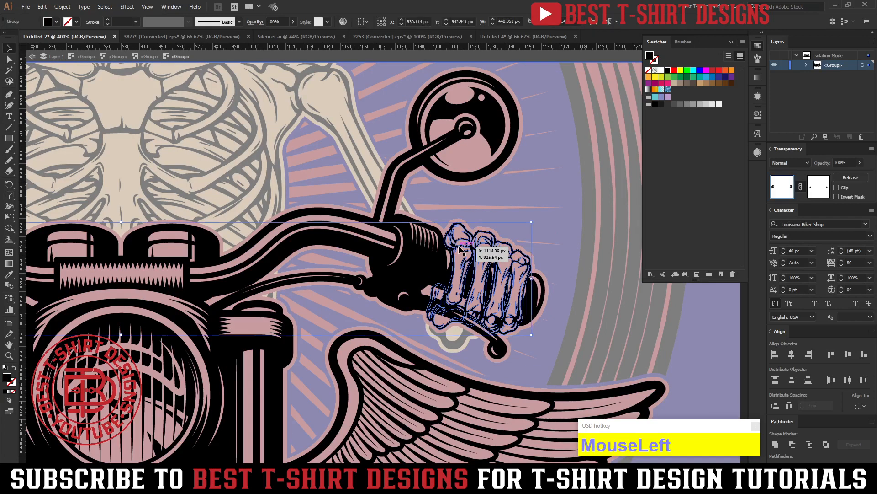
key("ctrl+alt+f")
left_click(603, 214)
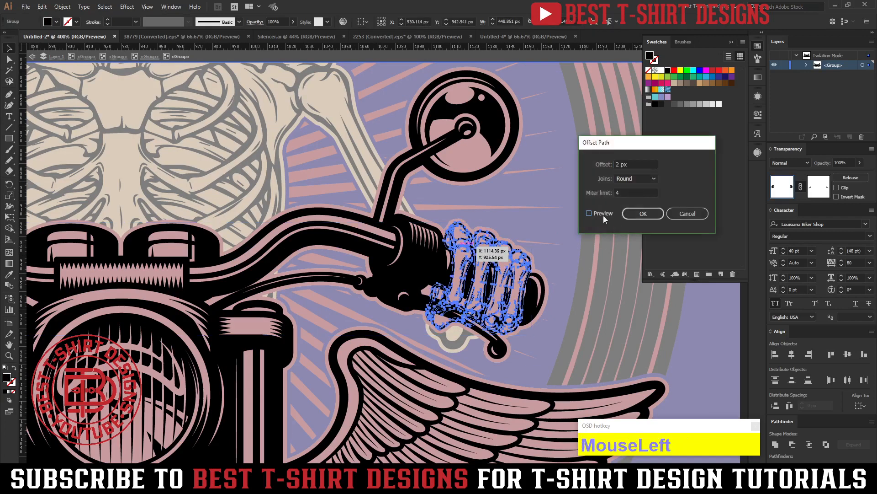
left_click(634, 210)
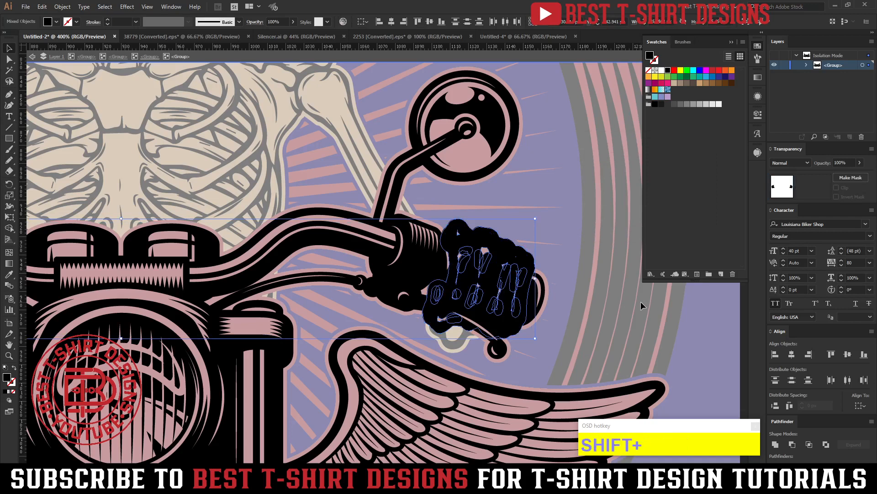
Merge the offset shapes and inner gaps of the hand on the right handlebar grip with the Shape Builder tool.
key("shift+m")
left_click_drag(646, 299, 635, 303)
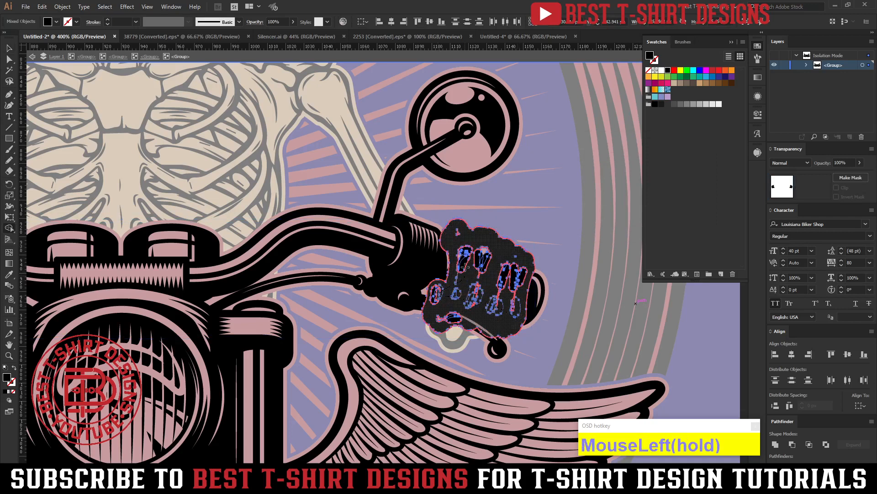
mouse_move(465, 266)
left_mouse_down()
mouse_move(459, 235)
mouse_move(494, 266)
mouse_move(524, 276)
left_mouse_up()
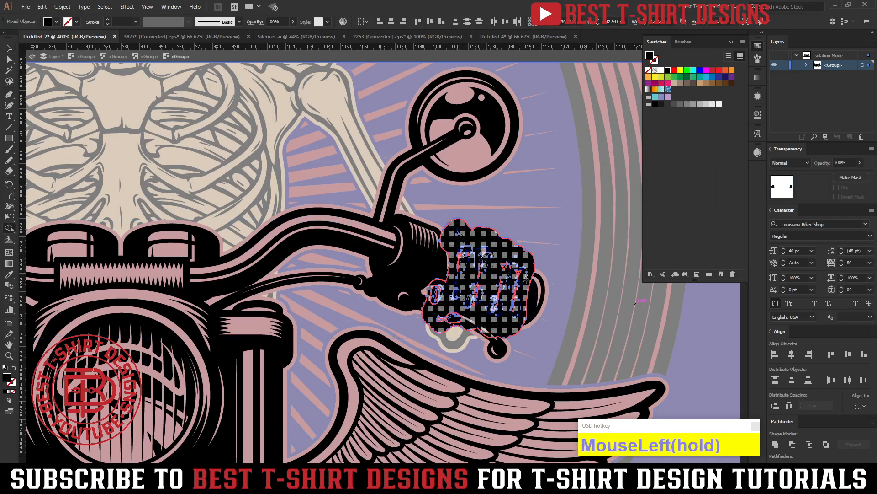
left_click_drag(461, 309, 437, 302)
left_click_drag(512, 308, 514, 307)
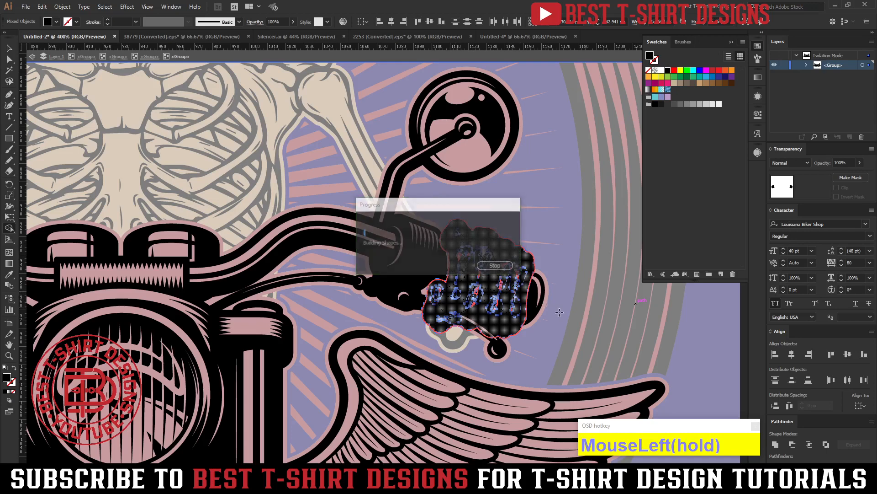
Merge the offset shapes and inner gaps of the hand on the left handlebar grip with the Shape Builder tool.
scroll(595, 298, "down", 3)
scroll(595, 298, "down", 3)
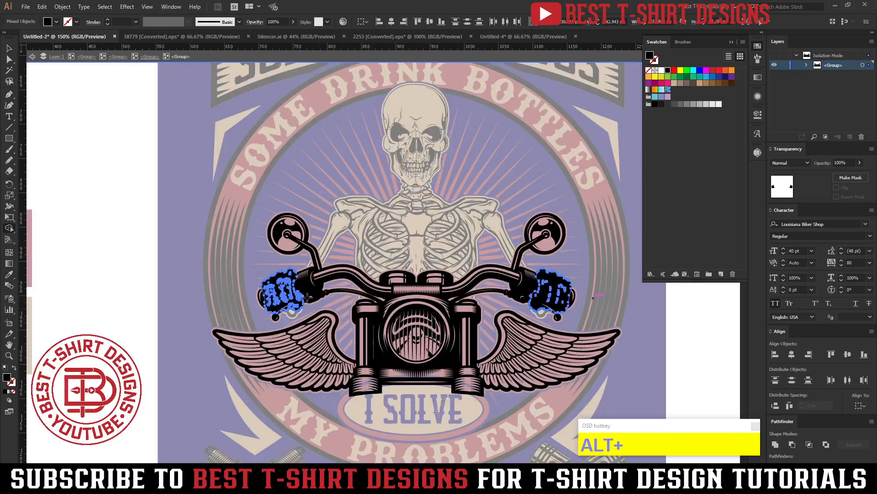
scroll(300, 295, "up", 5)
mouse_move(274, 292)
left_mouse_down()
mouse_move(233, 297)
mouse_move(288, 258)
mouse_move(320, 258)
mouse_move(304, 251)
mouse_move(249, 338)
mouse_move(361, 319)
mouse_move(336, 356)
mouse_move(290, 304)
left_mouse_up()
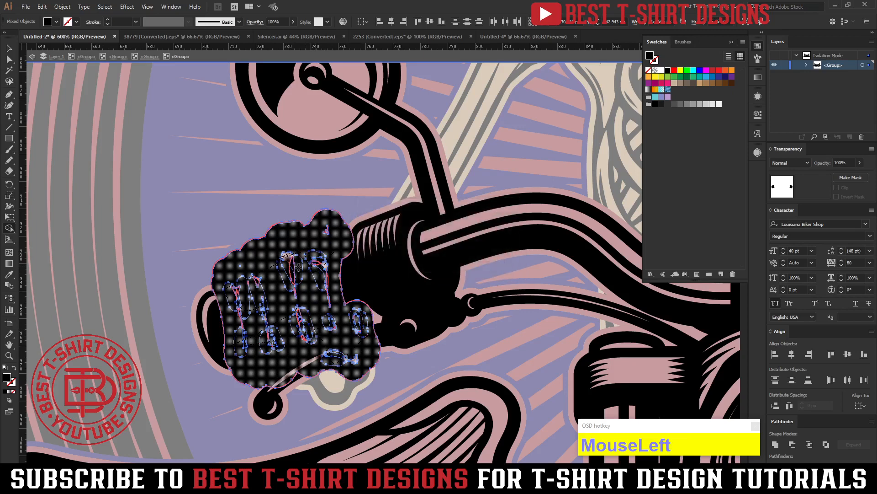
left_click(327, 230)
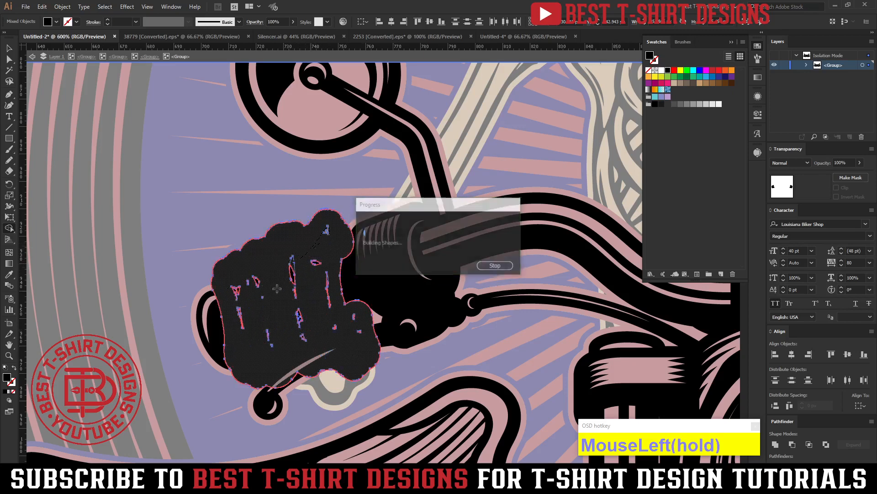
scroll(259, 270, "down", 4, "alt")
scroll(259, 270, "down", 3, "alt")
Fill the merged hand shapes with the tan sampled from the skull, and hide the selection edges to check the color.
key("v")
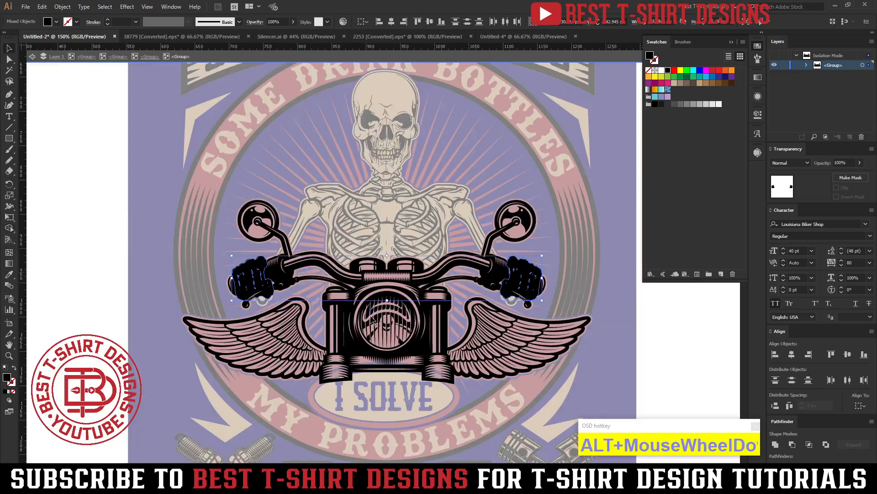
left_click(377, 95)
key("v")
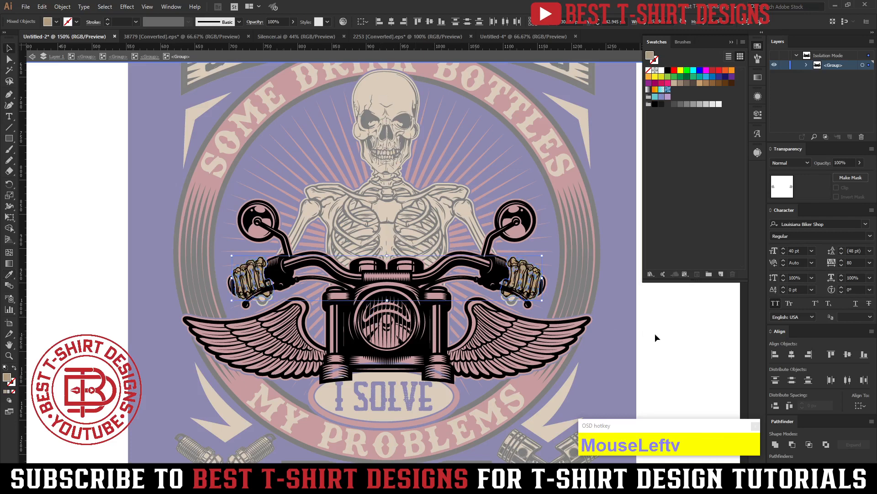
key("ctrl+h")
scroll(651, 358, "up", 3, "alt")
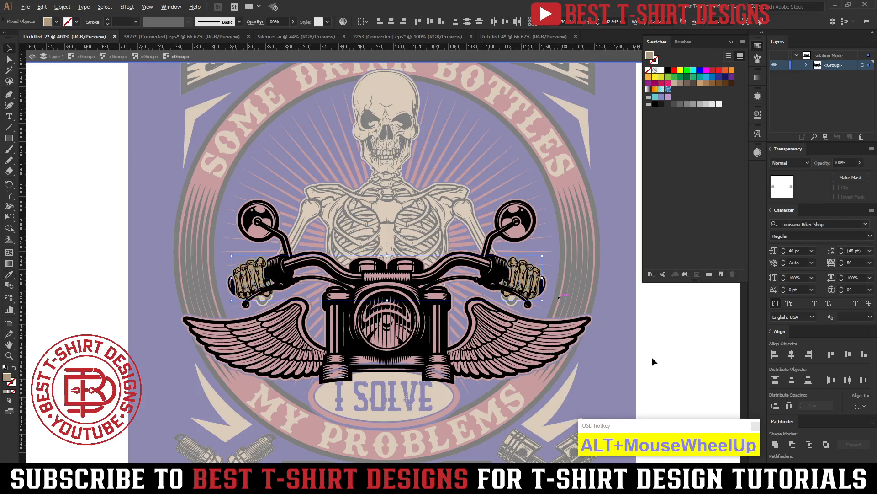
scroll(652, 358, "up", 2, "alt")
scroll(652, 358, "down", 3, "alt")
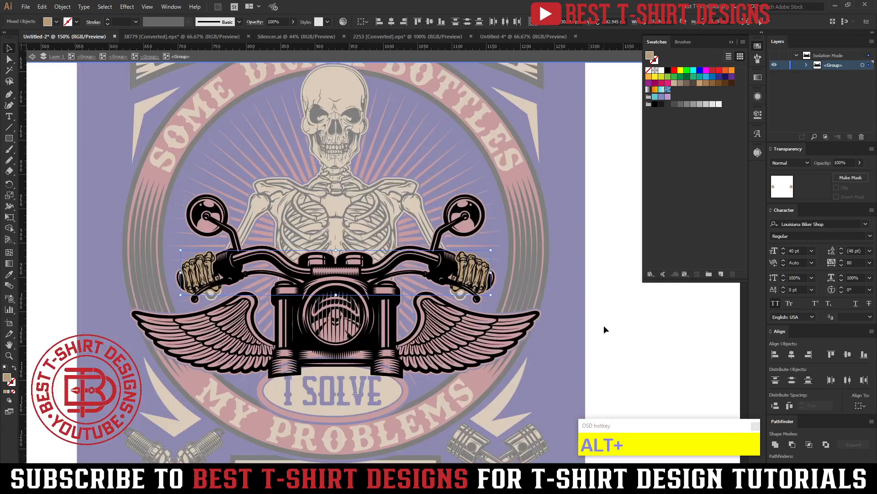
Leave isolation mode to examine the tan fill around the hands and handlebar, and undo back to the isolated hands.
double_click(604, 324)
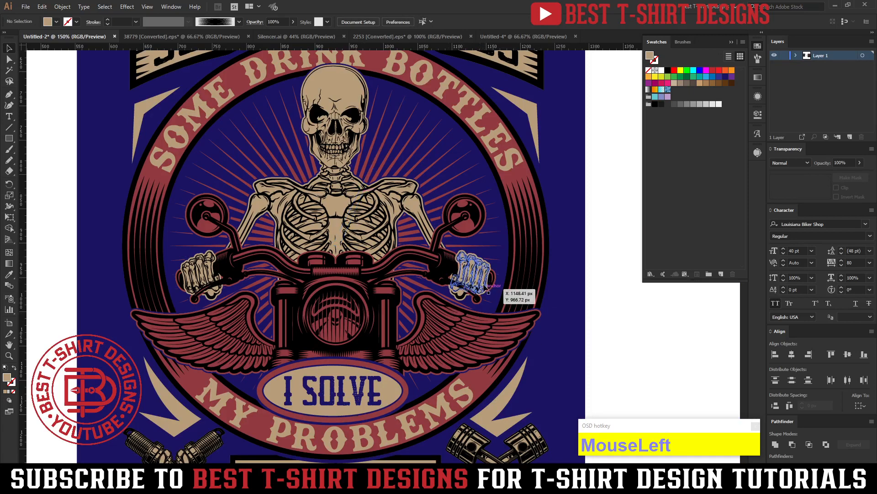
scroll(446, 253, "up", 1)
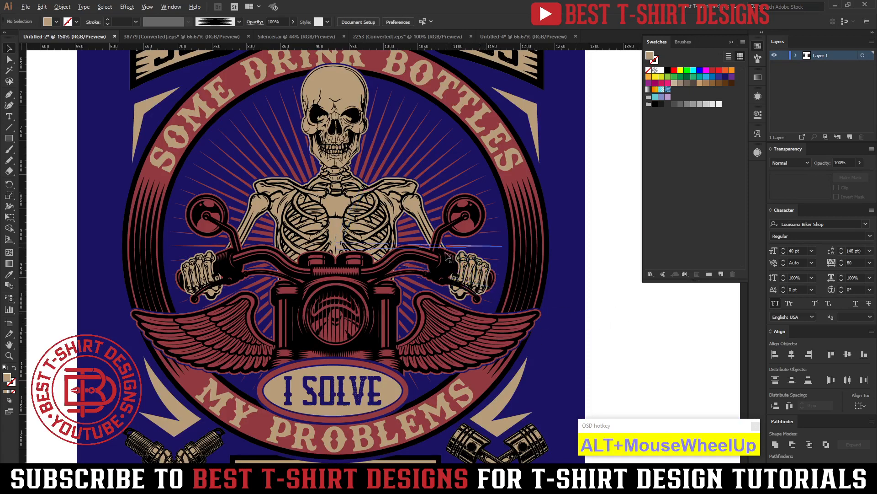
scroll(447, 257, "up", 4)
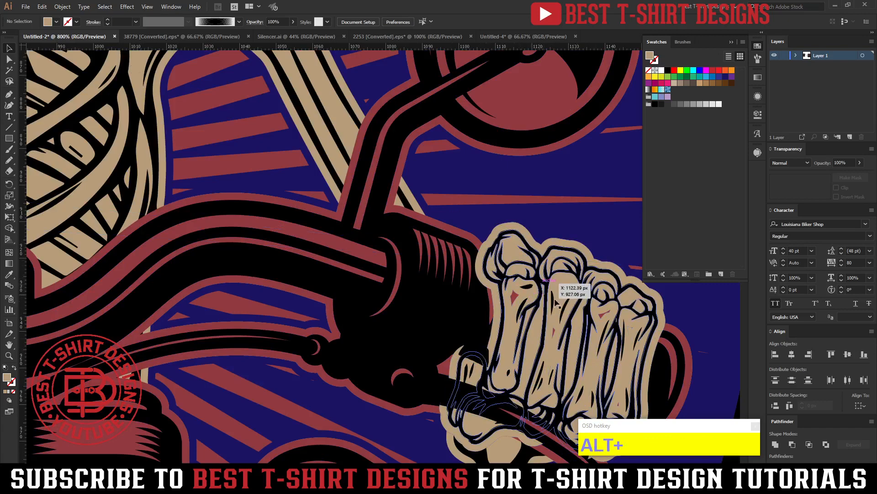
scroll(569, 293, "down", 2)
key("ctrl+z")
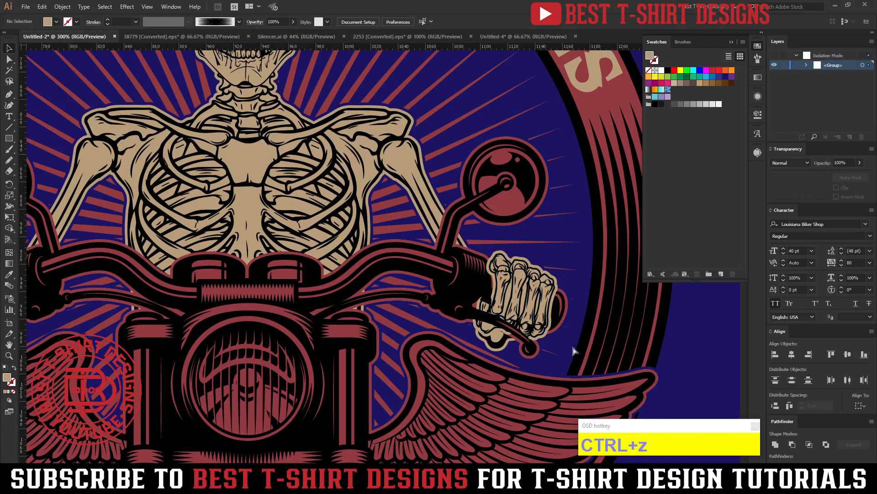
Cut the tan hand shapes and select the masked black line-art group of the hands.
key("ctrl+x")
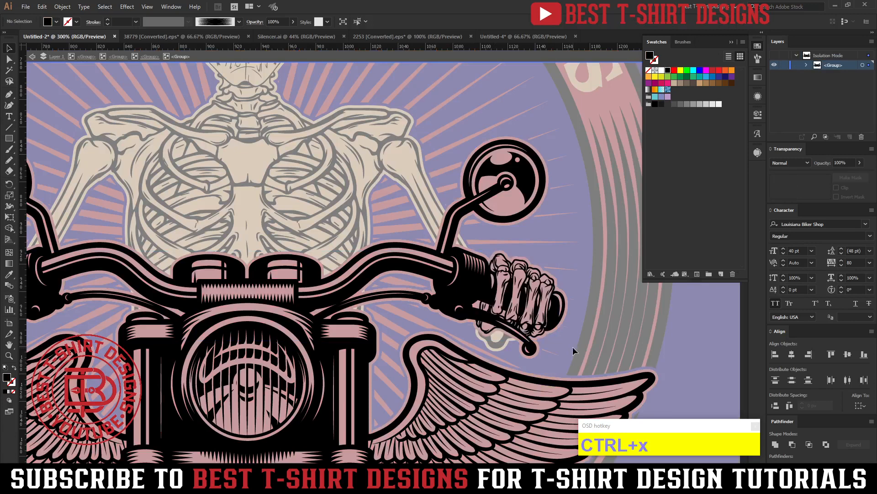
left_click(522, 278)
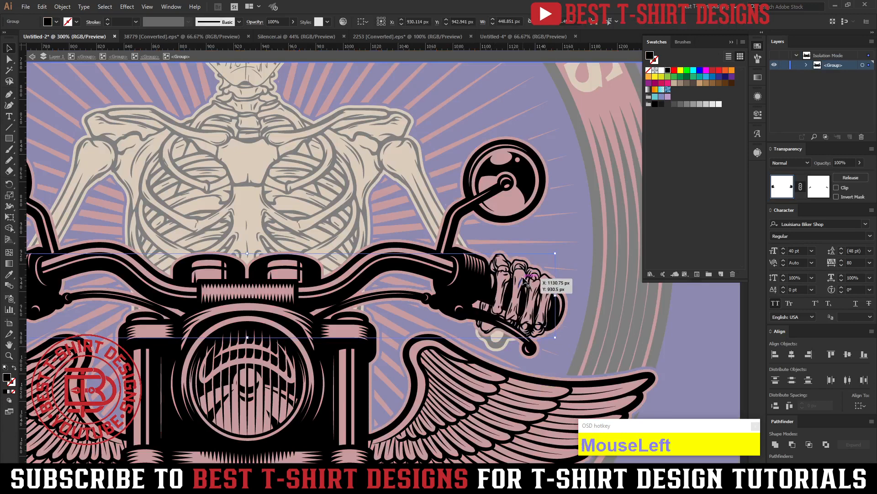
scroll(528, 284, "down", 1, "alt")
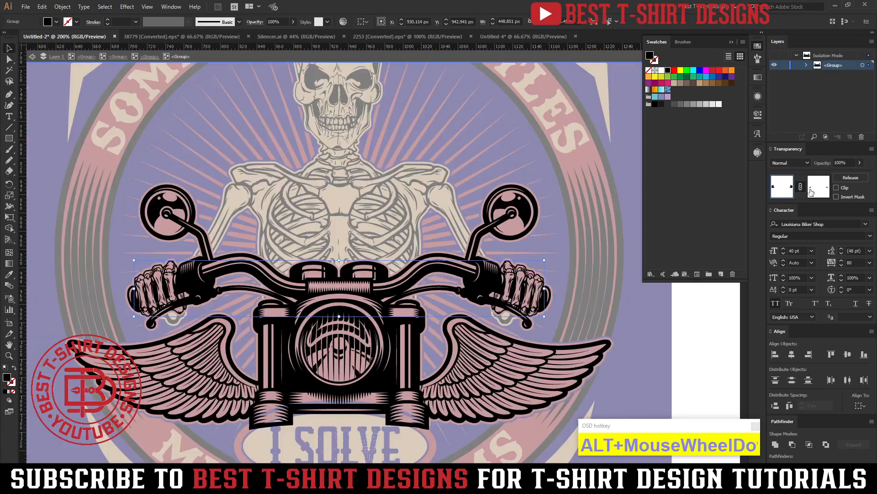
double_click(548, 289)
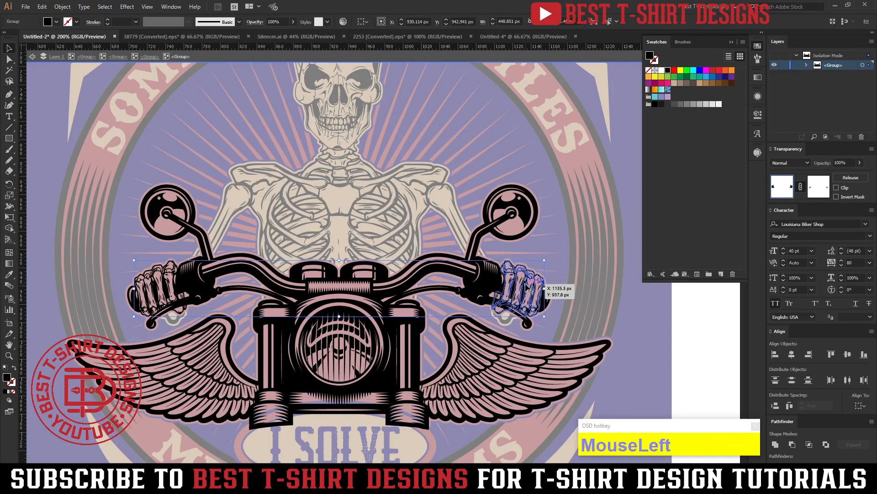
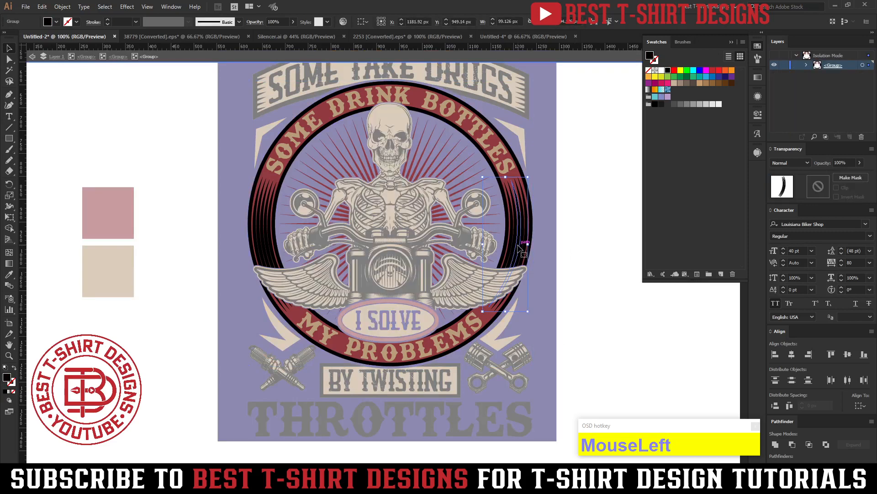
Try the skull's tan as the fill of the curved line shapes on both sides of the circular ring, and undo it.
left_click(269, 231, "shift")
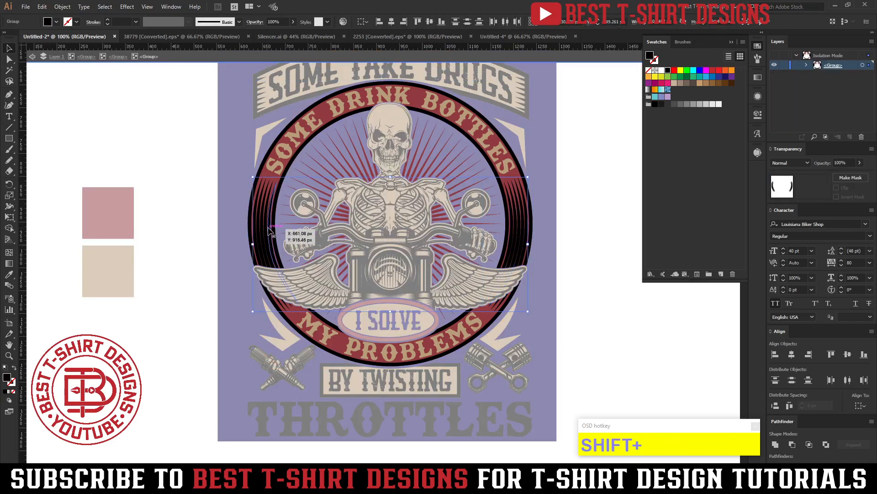
key("shift+u")
key("shift+i")
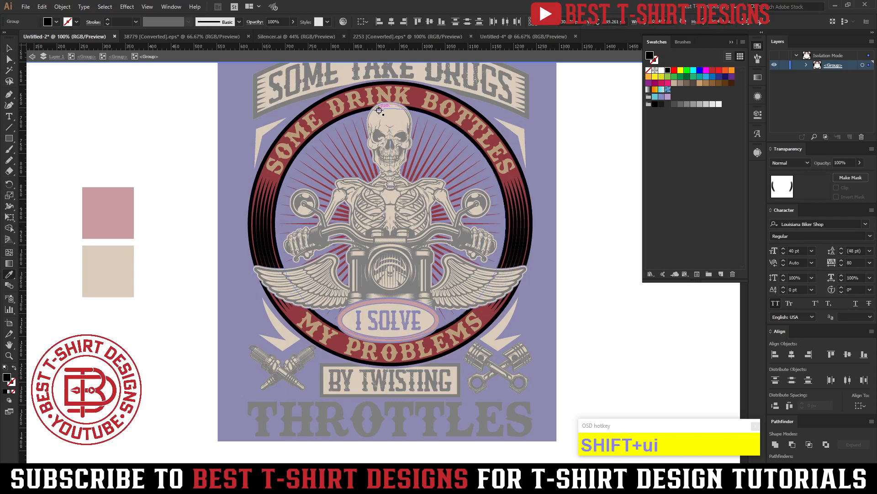
left_click(389, 111)
key("v")
double_click(556, 276)
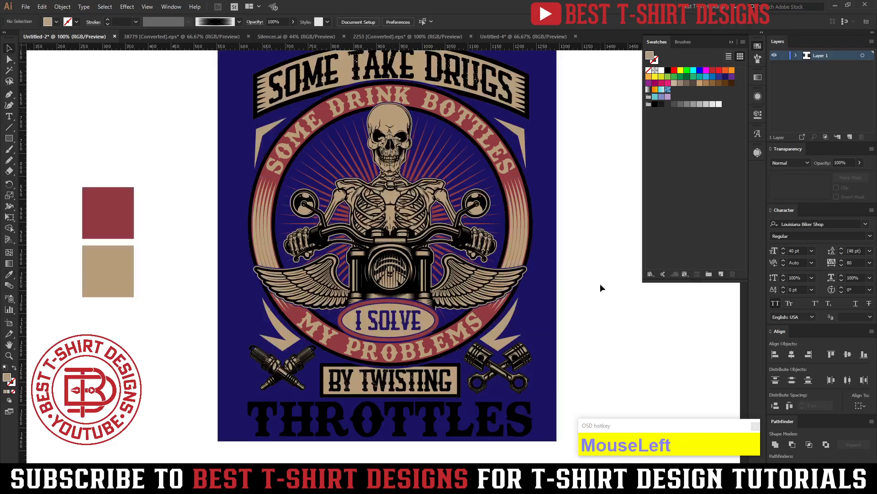
scroll(601, 288, "up", 1)
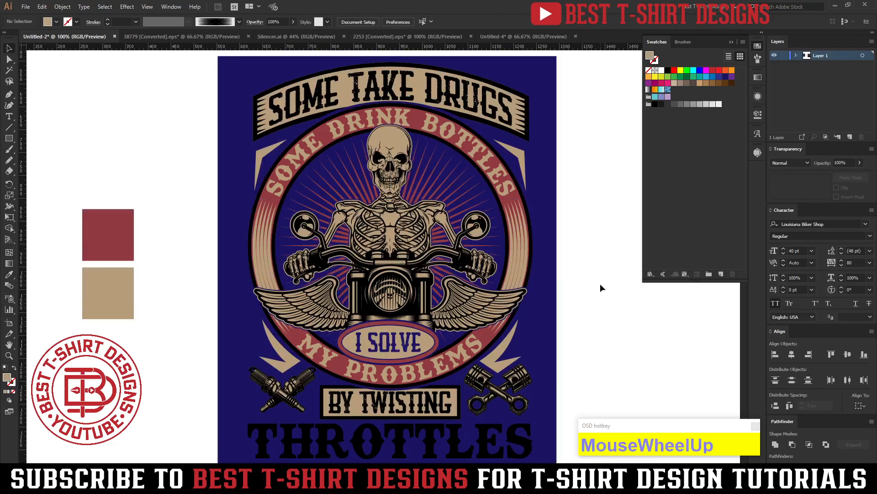
key("ctrl+z")
double_click(601, 287)
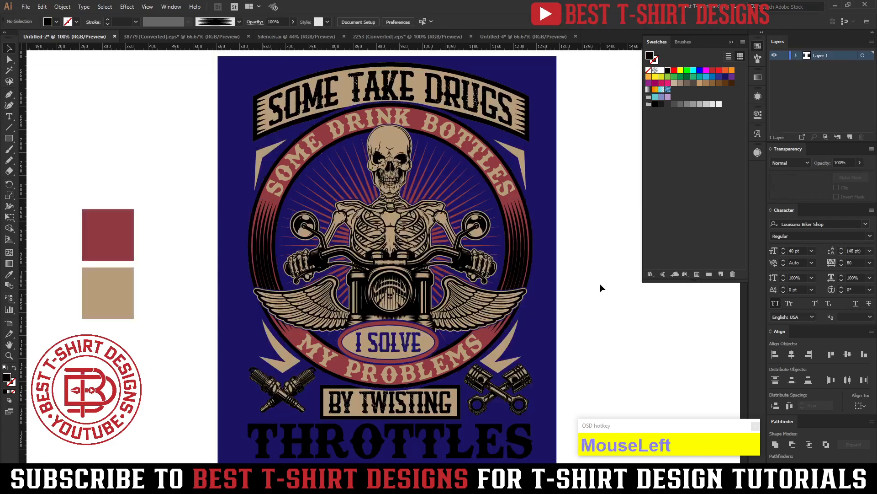
Fill the THROTTLES lettering with the muted red sampled from the oval border around I SOLVE, and leave isolation mode.
scroll(595, 288, "down", 2)
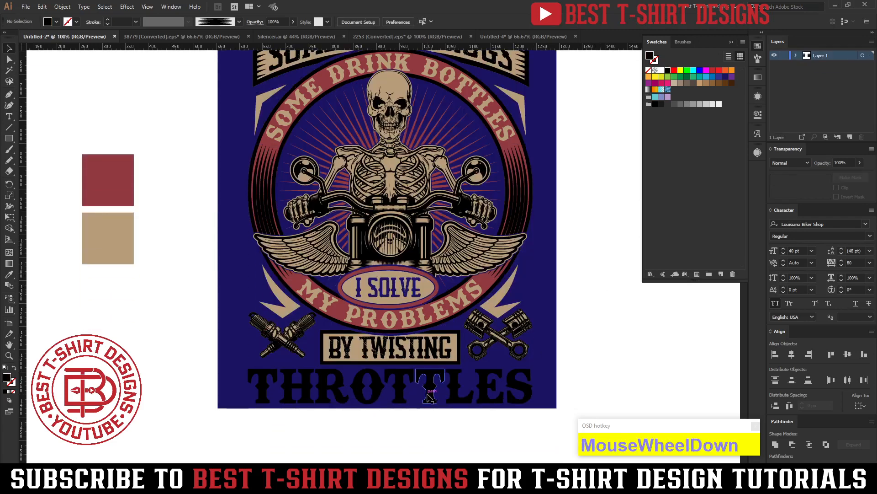
left_click(428, 397)
double_click(429, 397)
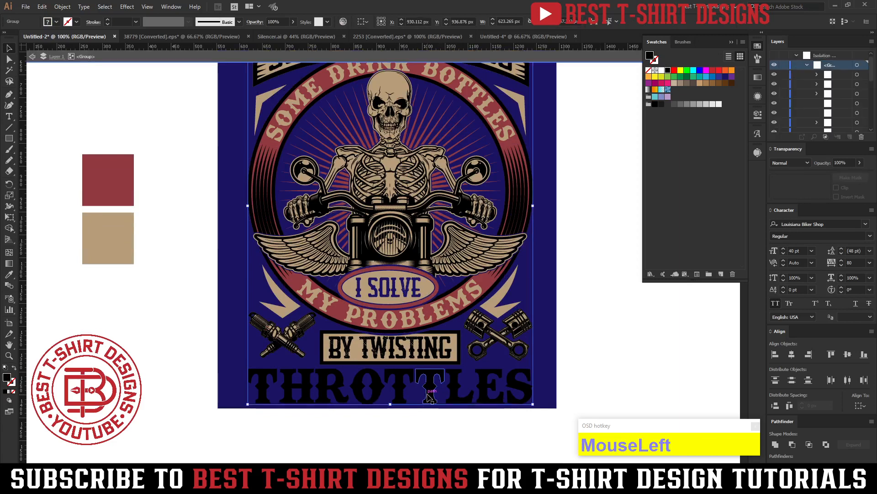
key("i")
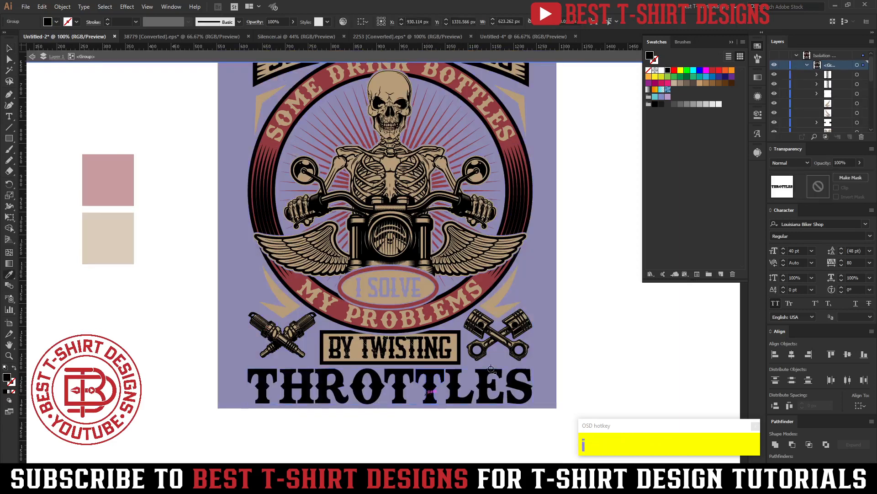
left_click(434, 279)
key("v")
left_click(582, 363)
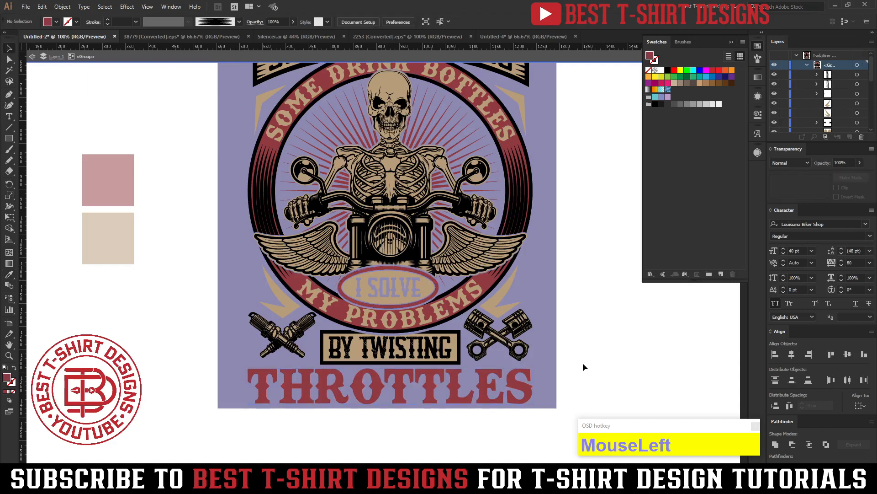
scroll(394, 437, "up", 1, "alt")
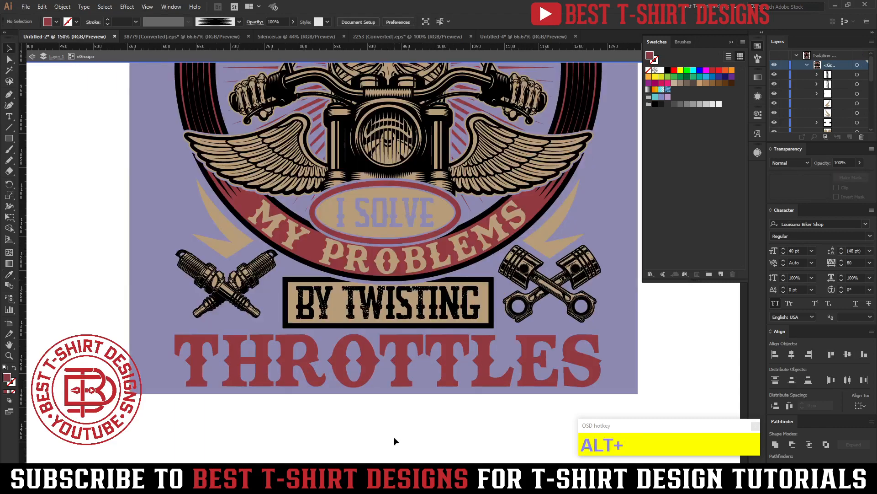
double_click(394, 437)
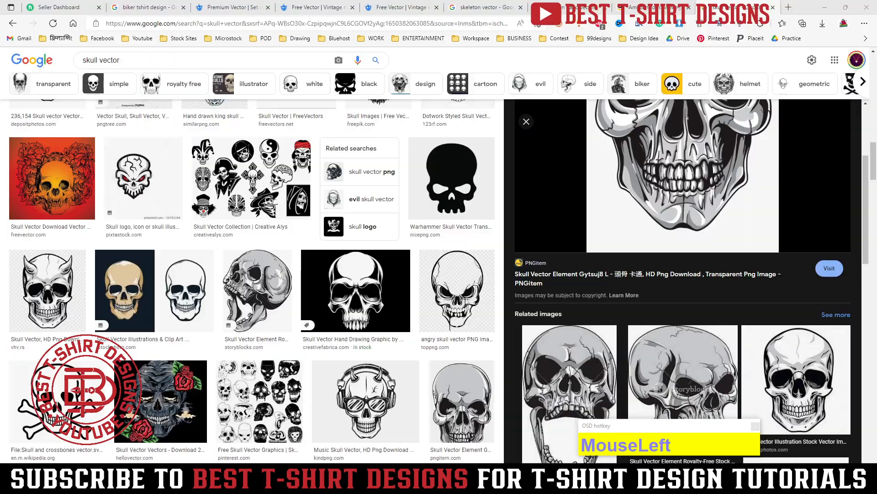
Switch to the web browser and search Google Images for "grunge texture".
left_click(469, 25)
type("gr")
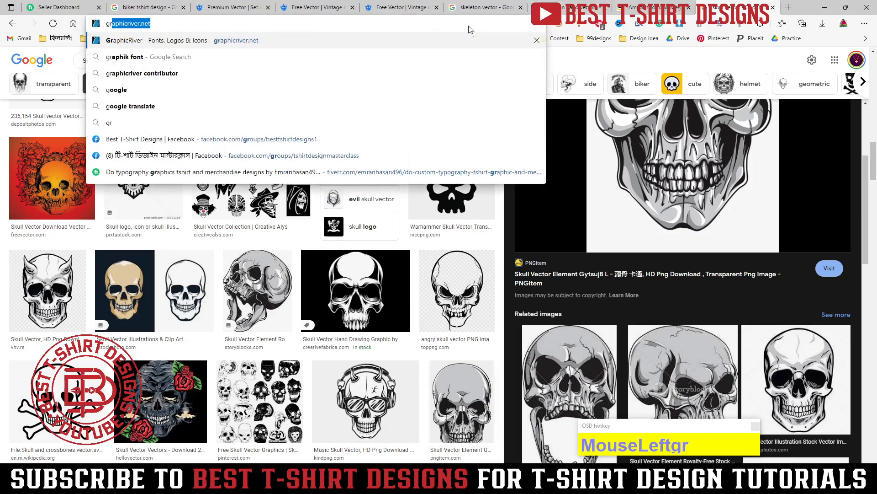
type("unge texture")
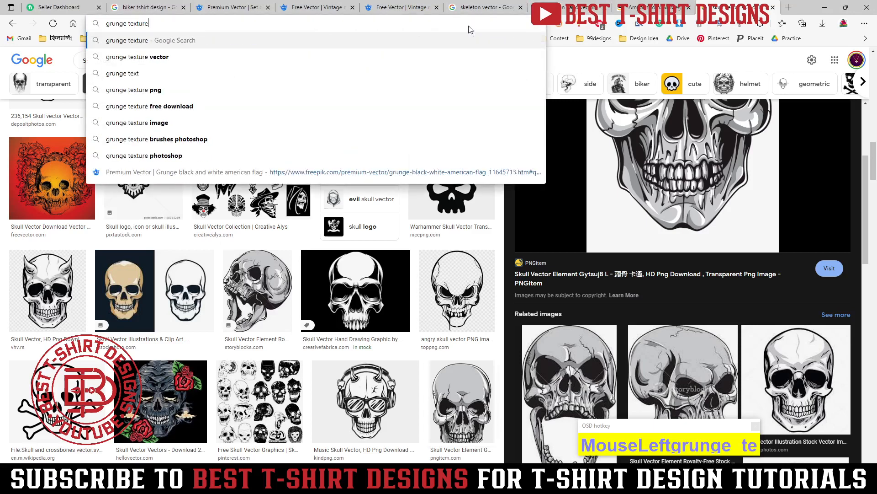
key("Return")
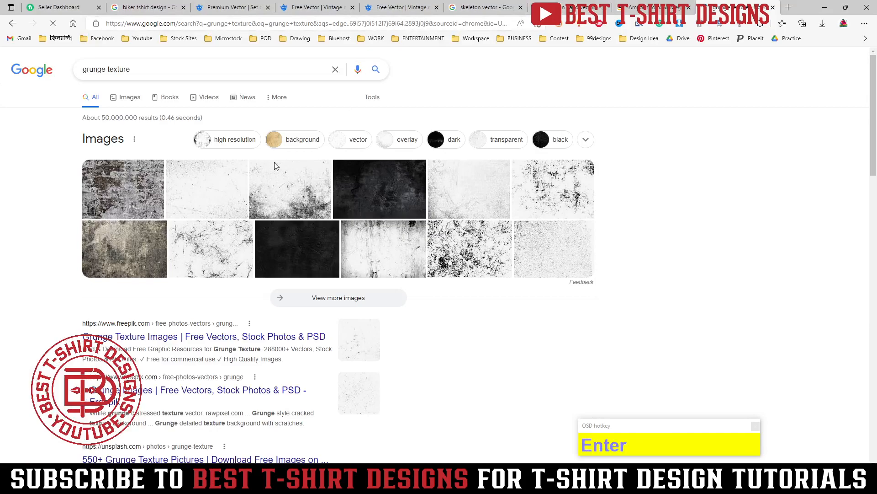
left_click(130, 100)
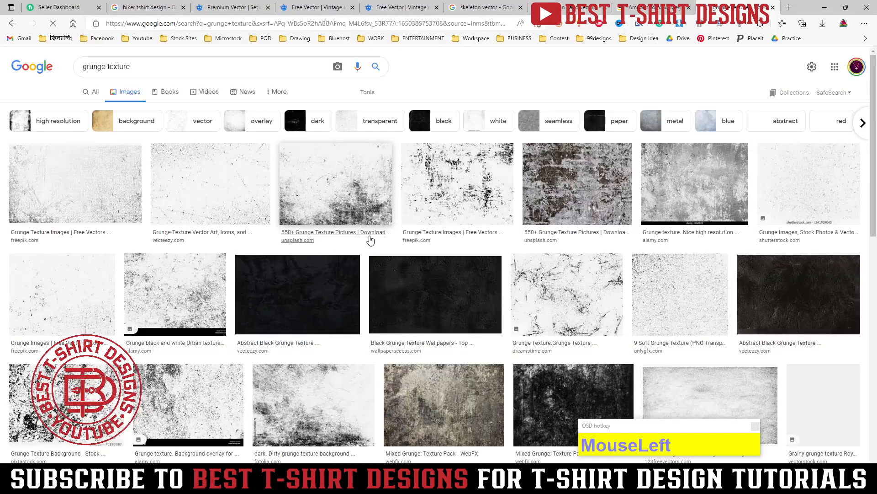
Browse the grunge texture images for a rough brush-stroke texture and preview the black one from FreePNGImg.
scroll(368, 243, "down", 5)
scroll(370, 246, "down", 10)
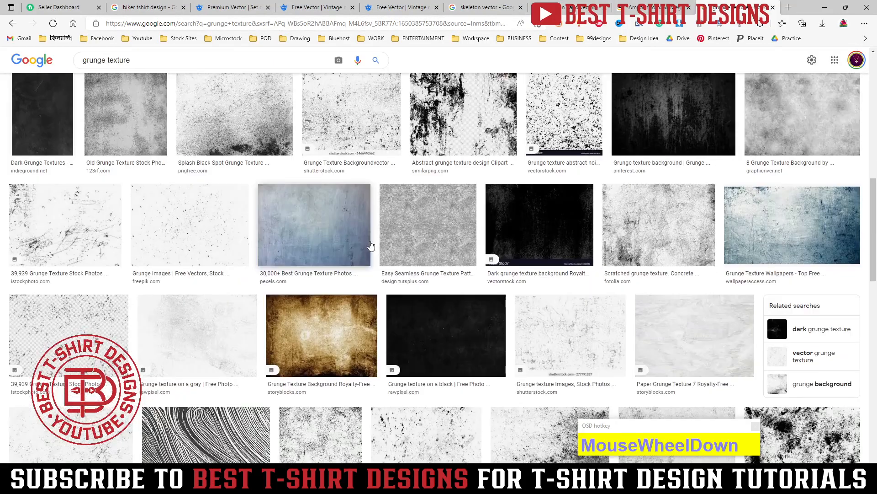
scroll(371, 246, "down", 3)
scroll(371, 245, "up", 4)
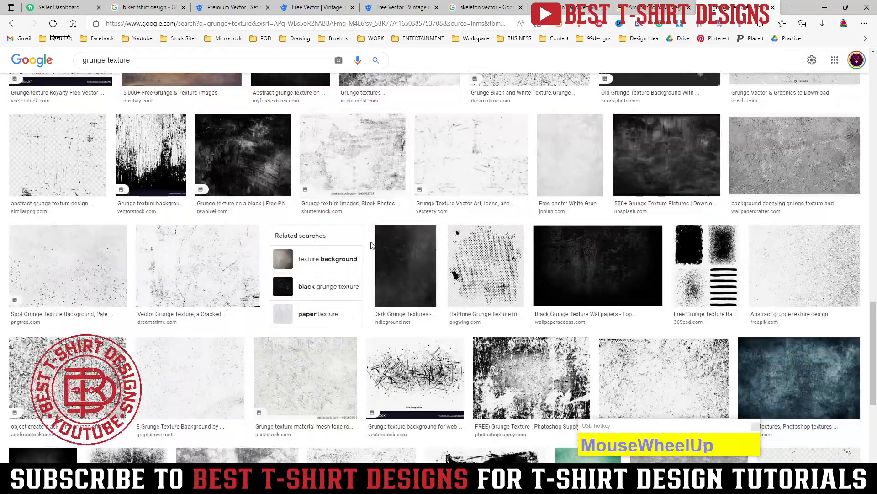
scroll(371, 246, "down", 5)
scroll(371, 245, "down", 10)
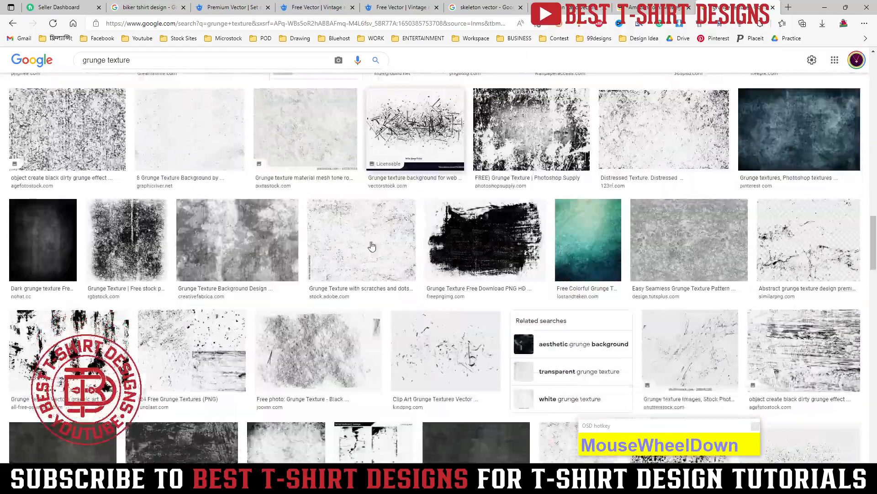
scroll(371, 245, "down", 10)
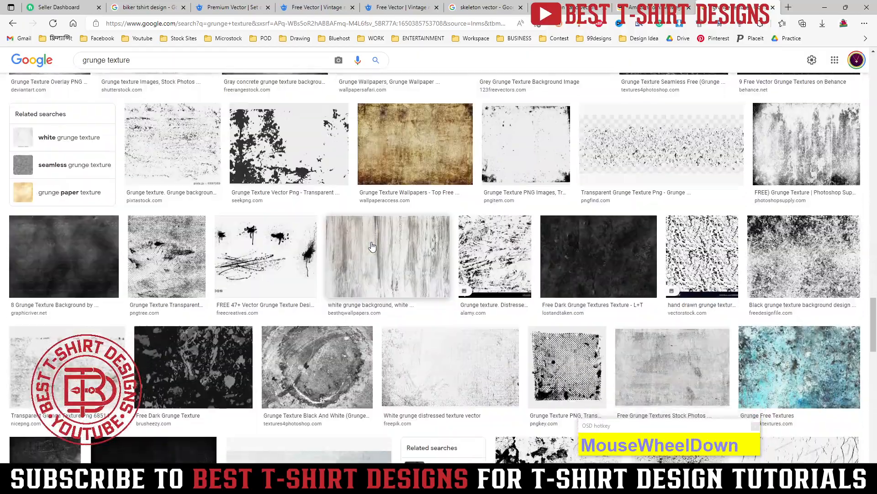
scroll(373, 247, "up", 8)
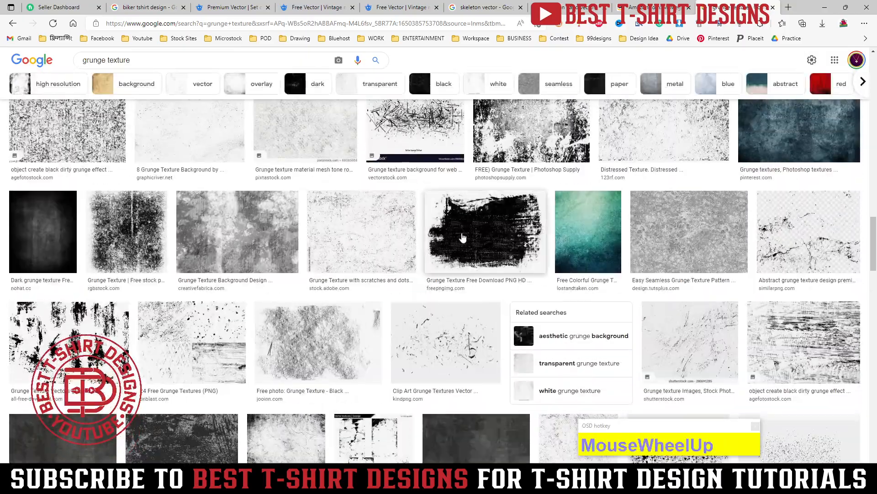
left_click(462, 236)
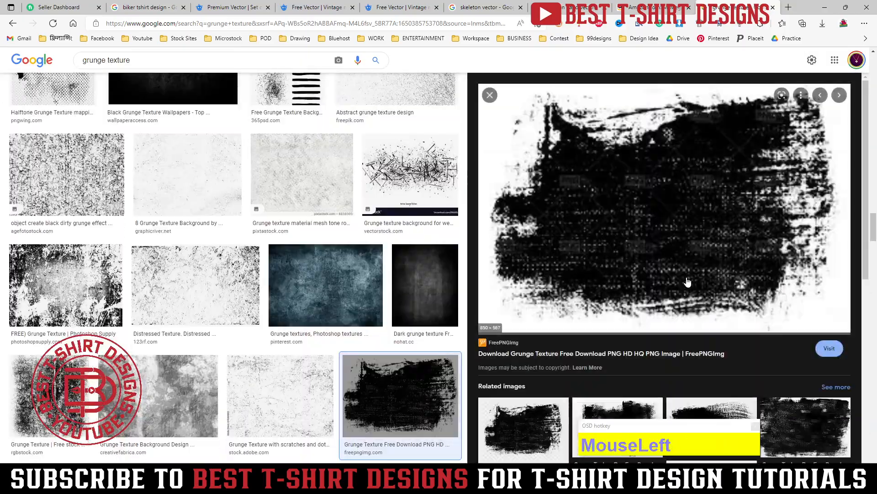
scroll(688, 282, "down", 4)
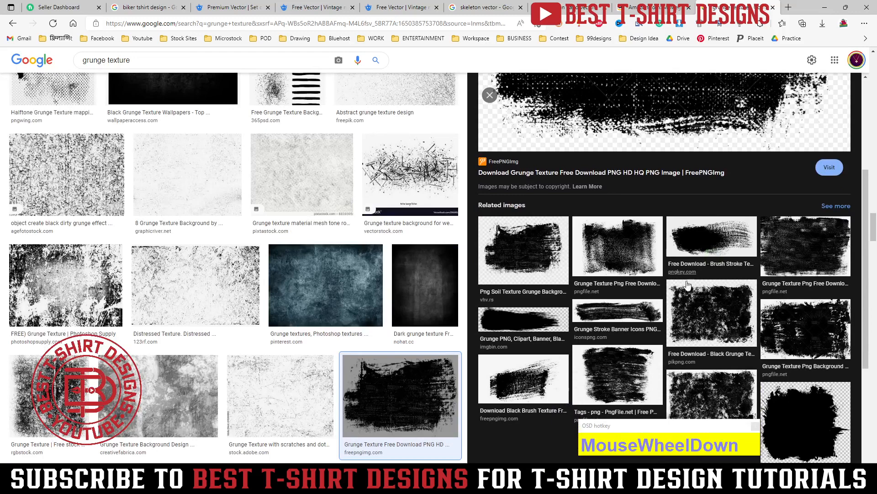
scroll(688, 284, "up", 4)
Try copying the previewed brush texture image into the T-shirt document in Illustrator, and delete the pasted image.
right_click(652, 147)
left_click(680, 298)
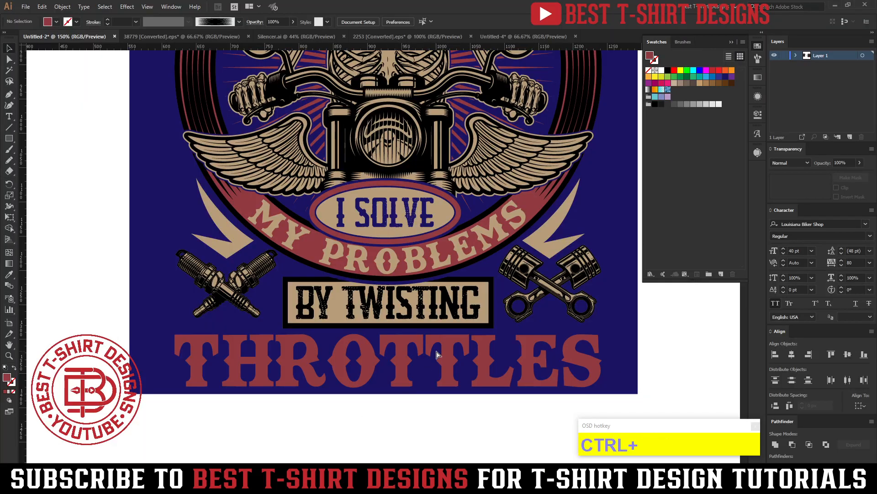
key("ctrl+v")
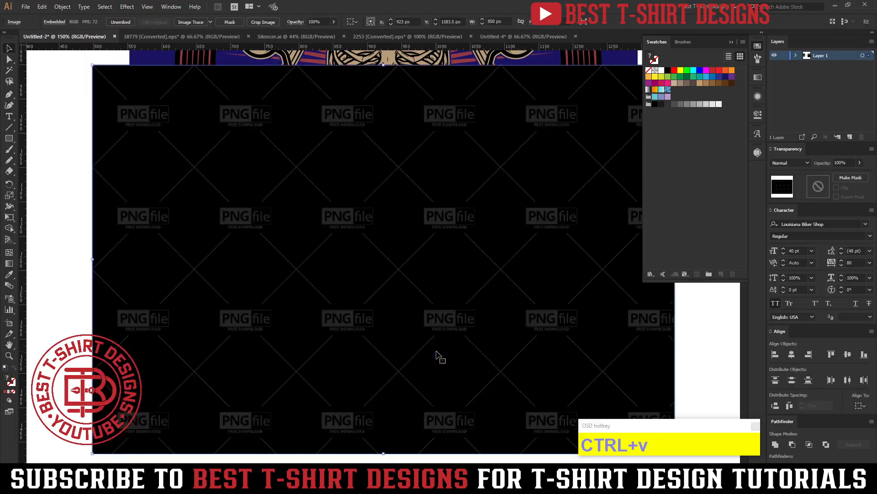
key("Delete")
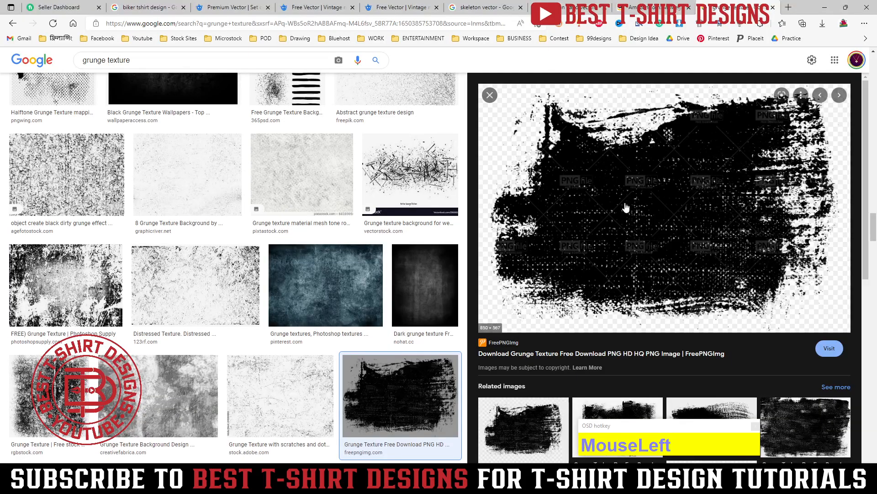
Save the black brush texture from the browser as an image file, place it in the Illustrator document and move it below the design.
right_click(625, 147)
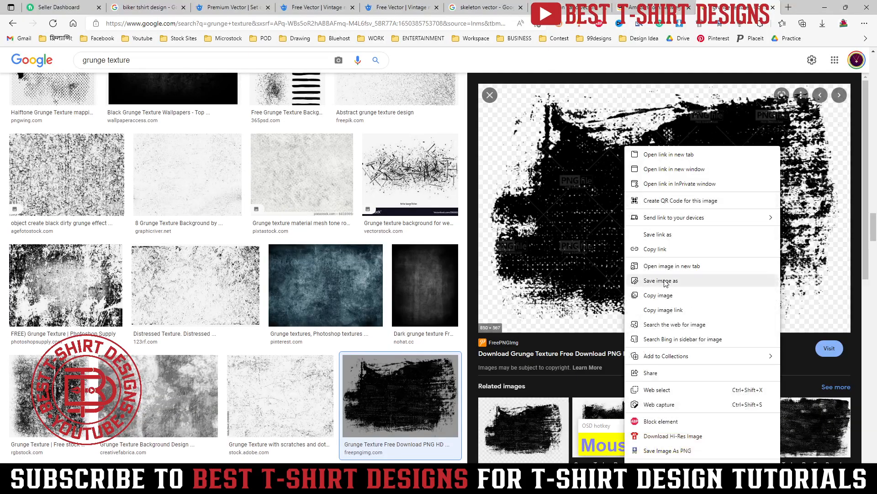
left_click(665, 283)
key("Return")
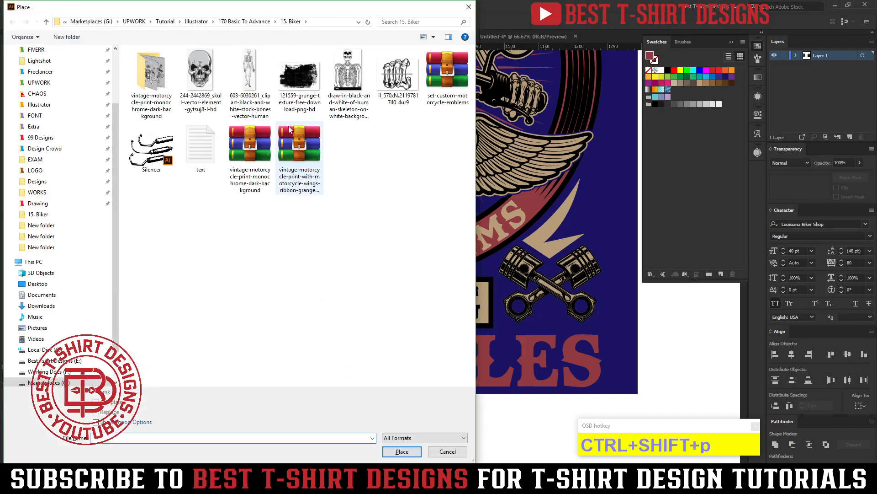
double_click(292, 87)
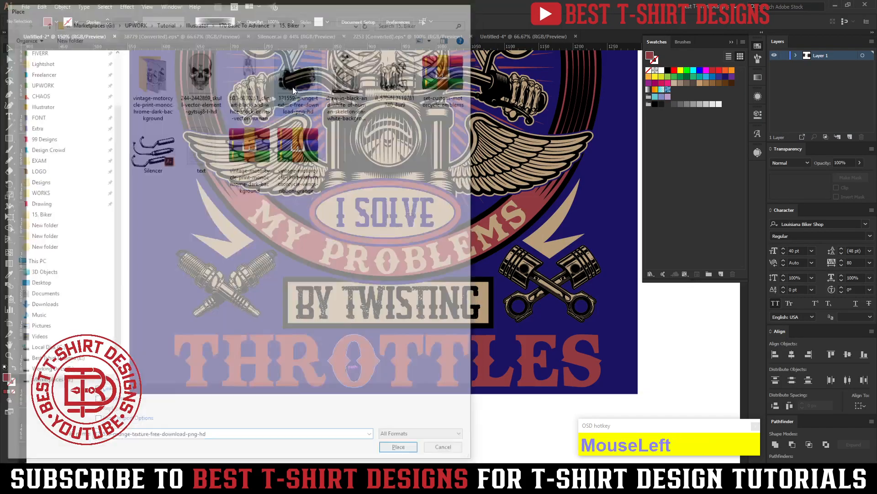
left_click(170, 208)
scroll(203, 230, "down", 4)
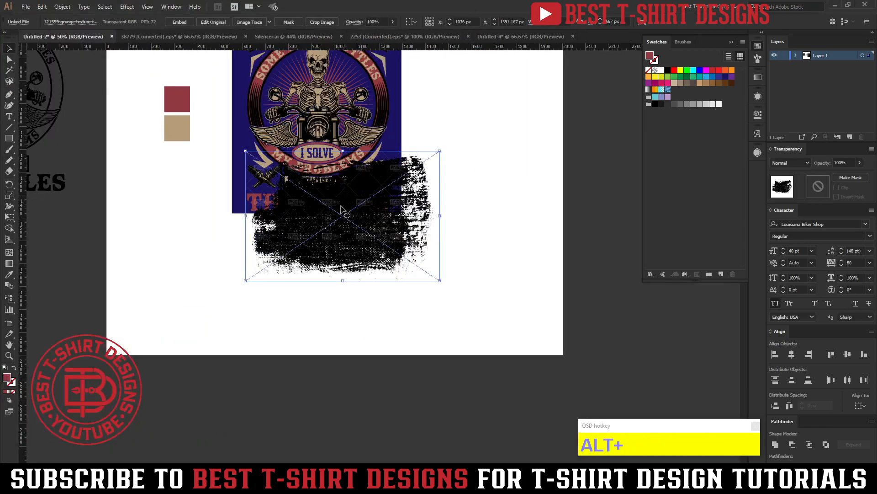
left_click_drag(345, 212, 425, 280)
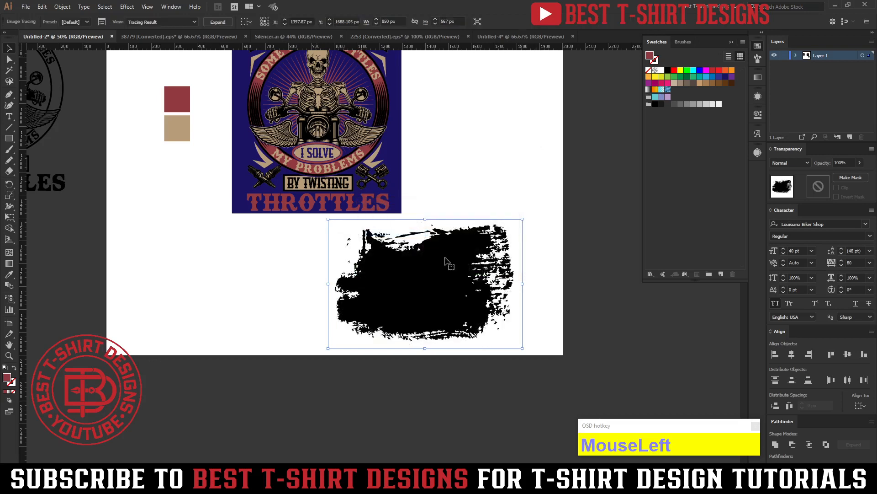
Trace the brush texture in black and white with white ignored, expand the tracing and move it to the right of the design.
left_click(758, 152)
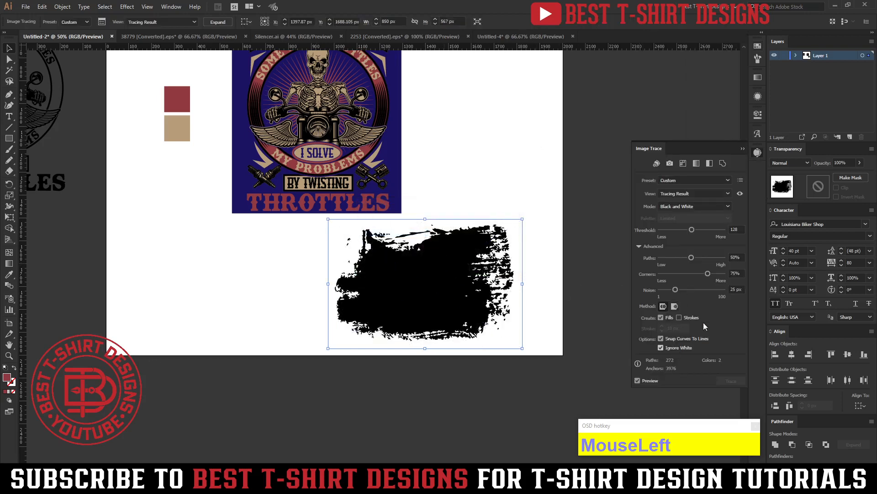
left_click(757, 156)
left_click(219, 23)
left_click_drag(428, 294, 482, 200)
Cut the traced brush texture and isolate the THROTTLES lettering inside the design group.
scroll(277, 158, "up", 1)
scroll(277, 159, "up", 1)
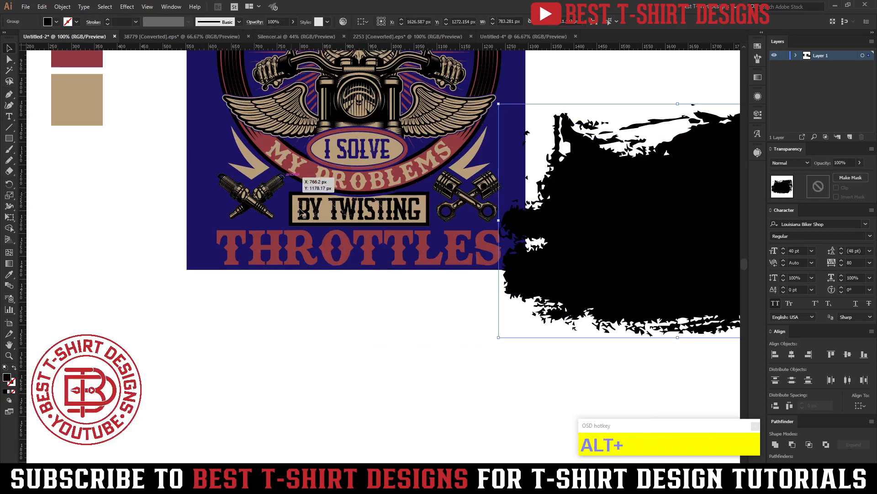
left_click(427, 264)
left_click_drag(431, 289, 407, 333)
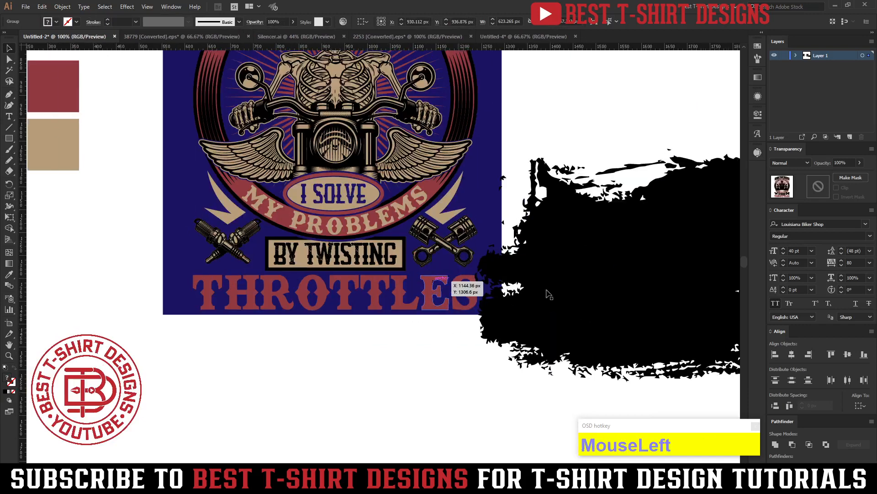
left_click(561, 289)
key("ctrl+x")
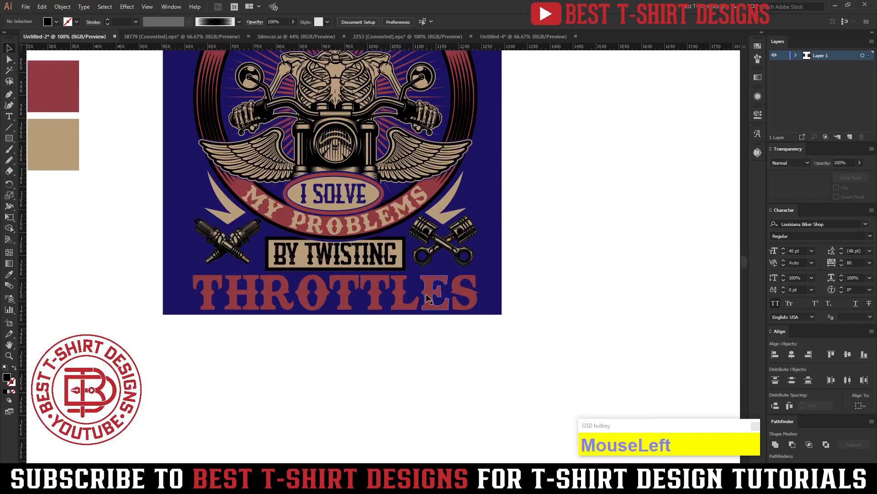
double_click(428, 298)
scroll(283, 347, "up", 1)
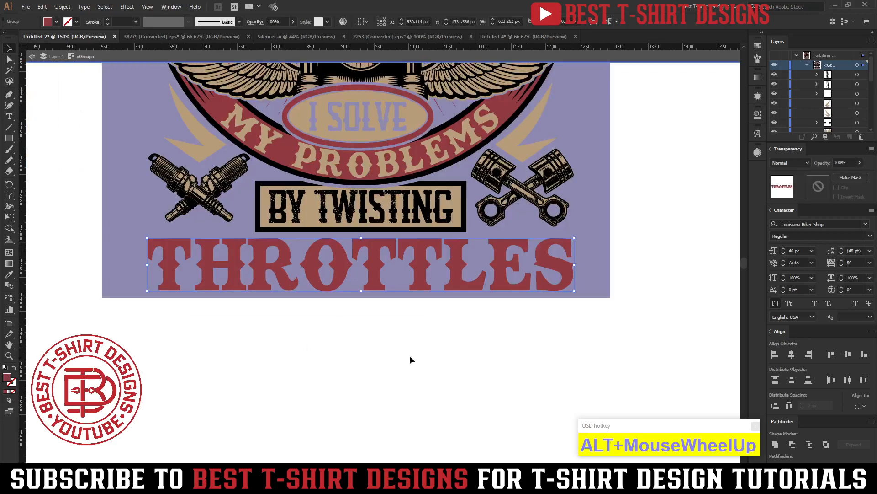
Paste the traced brush texture inside the isolated design group and move it to the right of the design.
key("ctrl+v")
scroll(322, 331, "down", 2)
left_click_drag(324, 327, 569, 277)
scroll(323, 314, "up", 2)
Duplicate the red THROTTLES lettering in place on top of itself and recolor the copy with the design's tan.
left_click(340, 300)
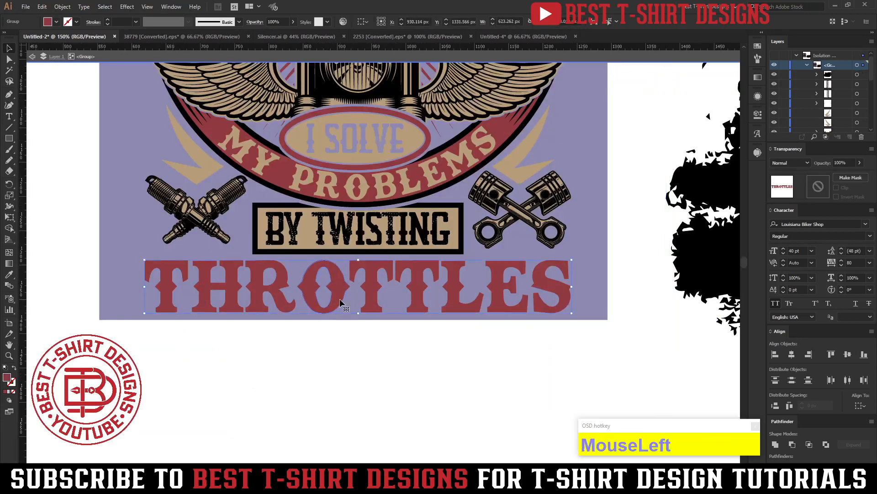
key("ctrl+h")
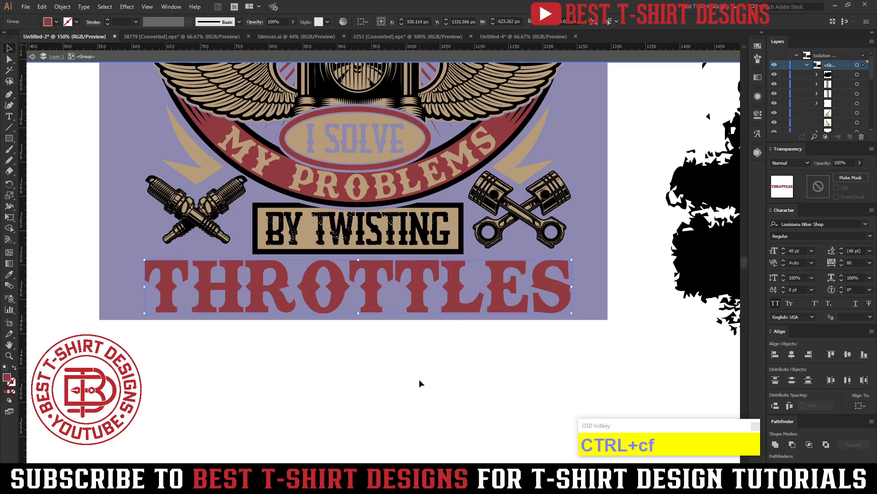
key("i")
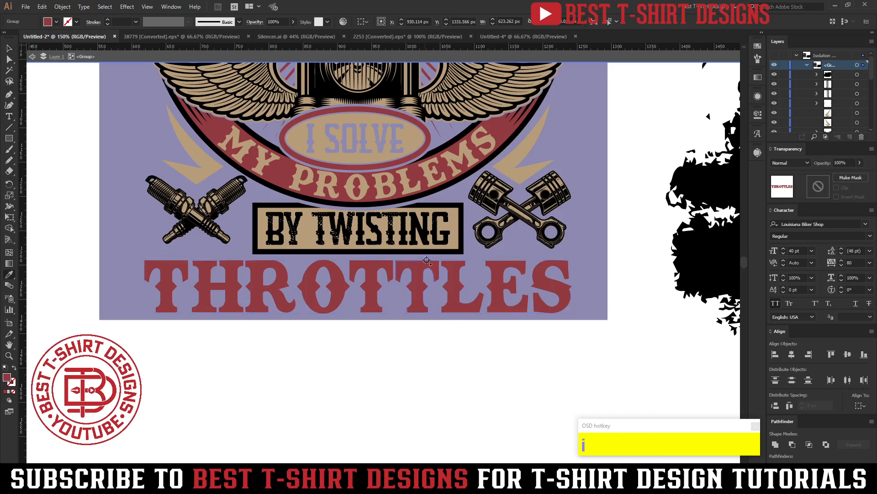
left_click(454, 220)
key("v")
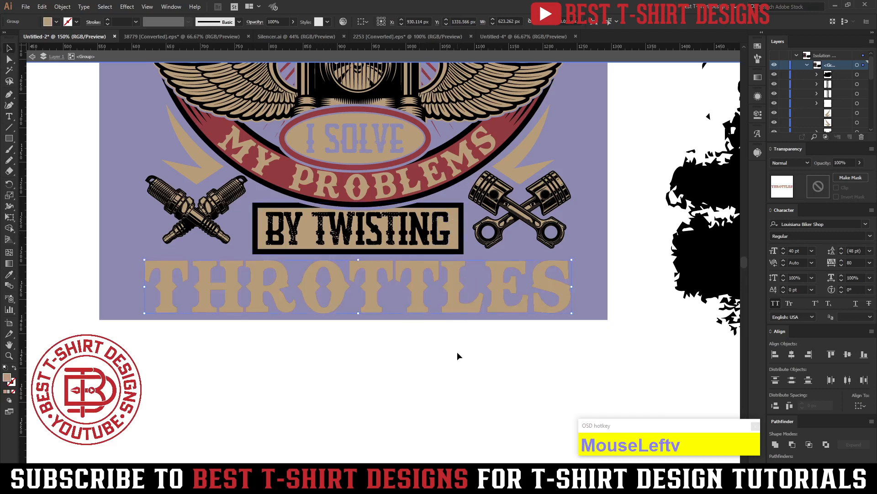
left_click_drag(461, 298, 457, 343)
key("ctrl+z")
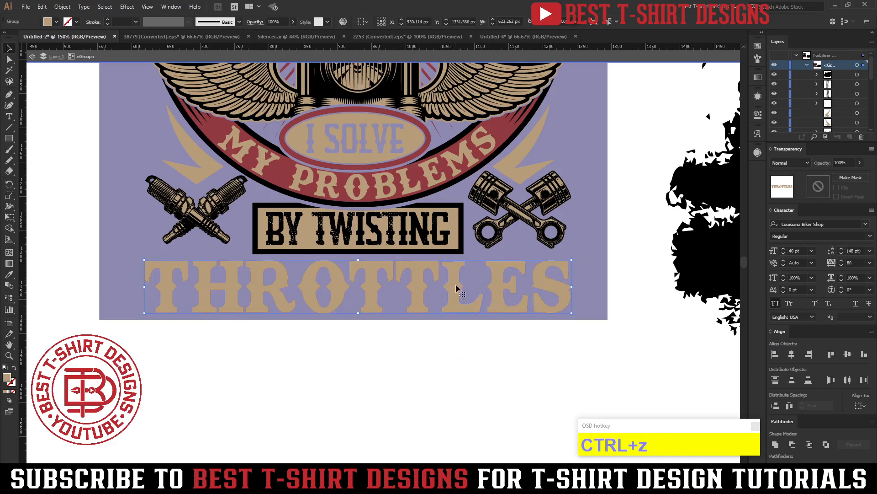
Cut the brush texture and paste it into a new non-clipping opacity mask on the tan THROTTLES lettering.
left_click(689, 268)
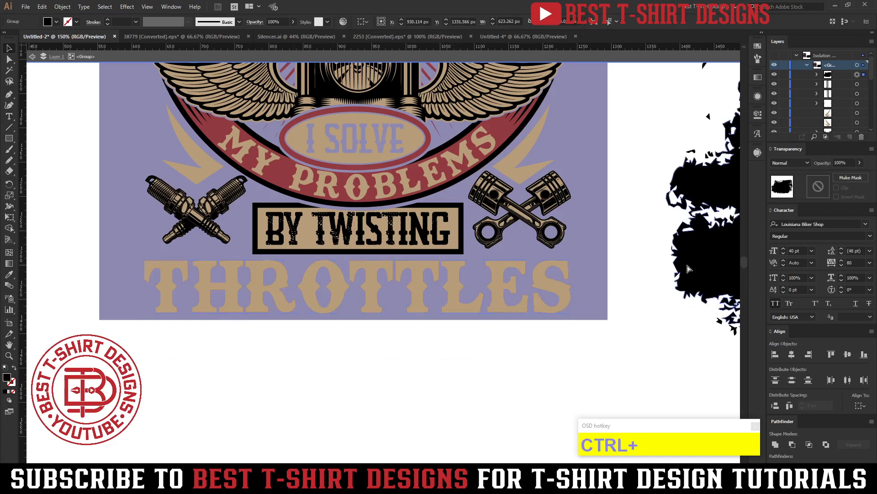
key("ctrl+x")
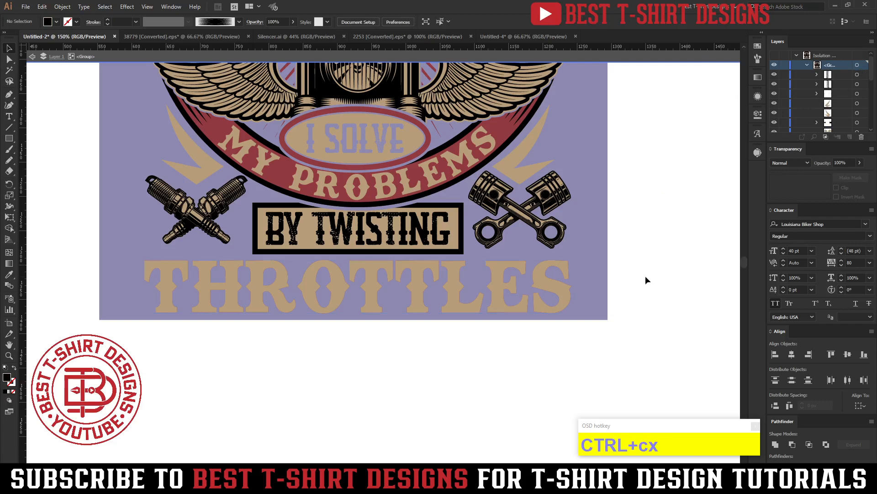
left_click(549, 287)
left_click(811, 187)
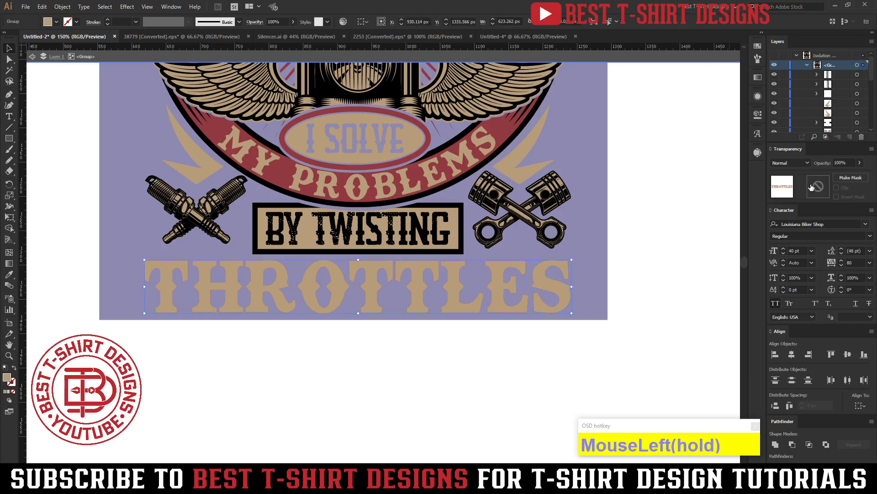
key("ctrl+v")
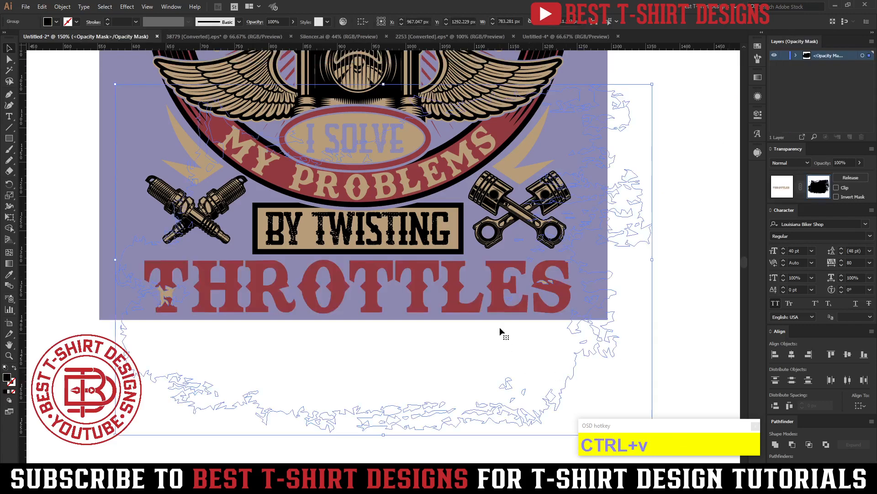
Flatten the brush texture inside the mask and position it over the lower half of the THROTTLES lettering.
scroll(457, 319, "down", 1, "alt")
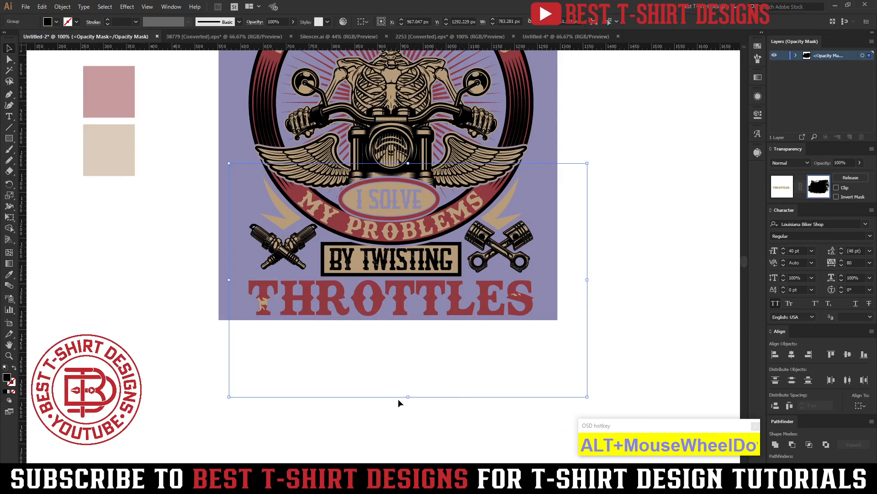
left_click_drag(409, 399, 429, 318)
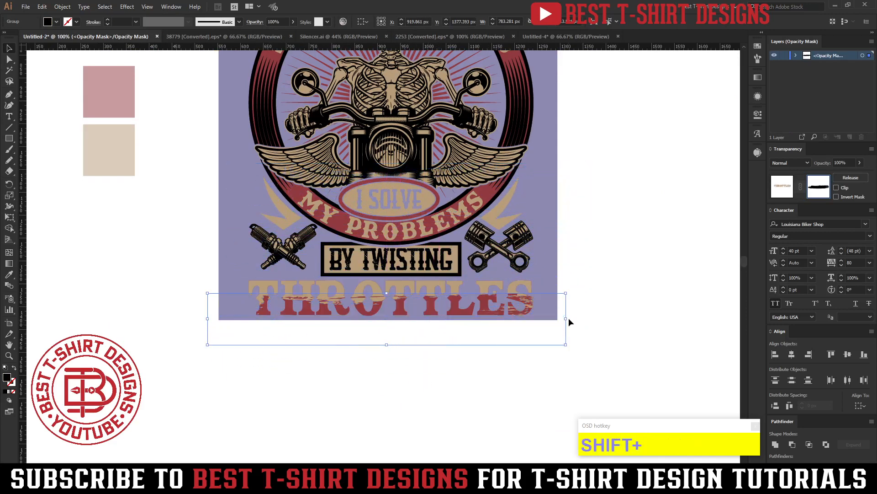
left_click_drag(570, 319, 293, 339)
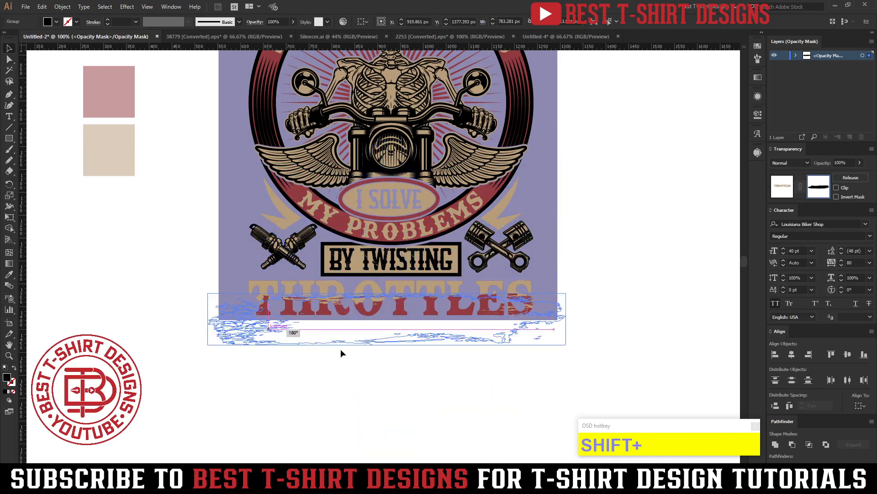
left_click(492, 369)
scroll(421, 354, "up", 1)
left_click(409, 327)
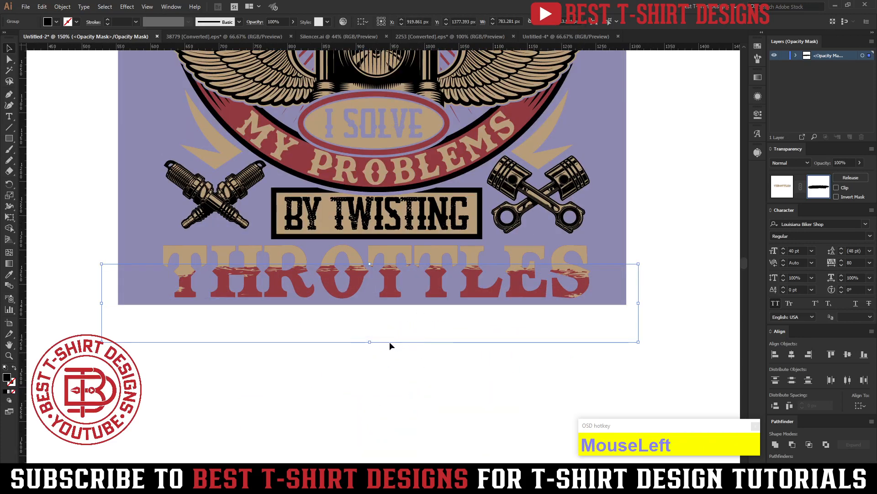
left_click_drag(373, 343, 363, 410)
mouse_move(456, 357)
left_mouse_down()
mouse_move(465, 337)
mouse_move(460, 356)
left_mouse_up()
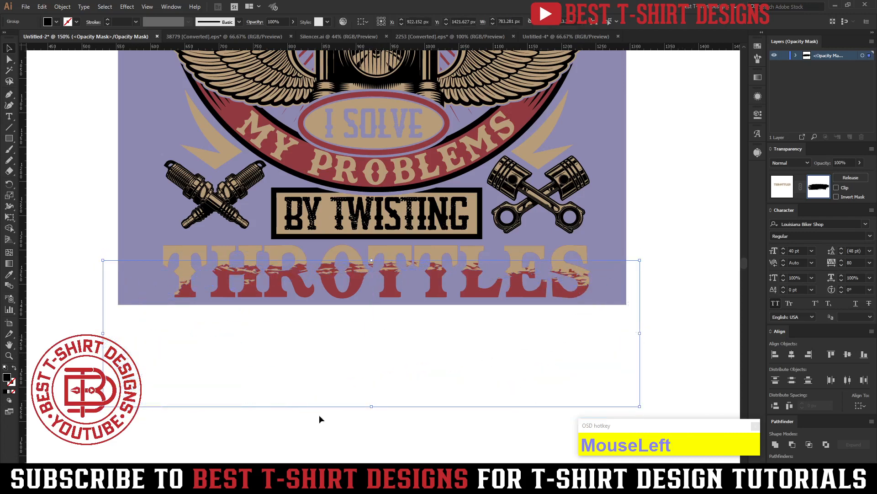
left_click_drag(375, 405, 373, 432)
Narrow the mask texture to about 241 px, reduce its height and place it over the lower part of the letters THR.
left_click_drag(645, 348, 377, 400)
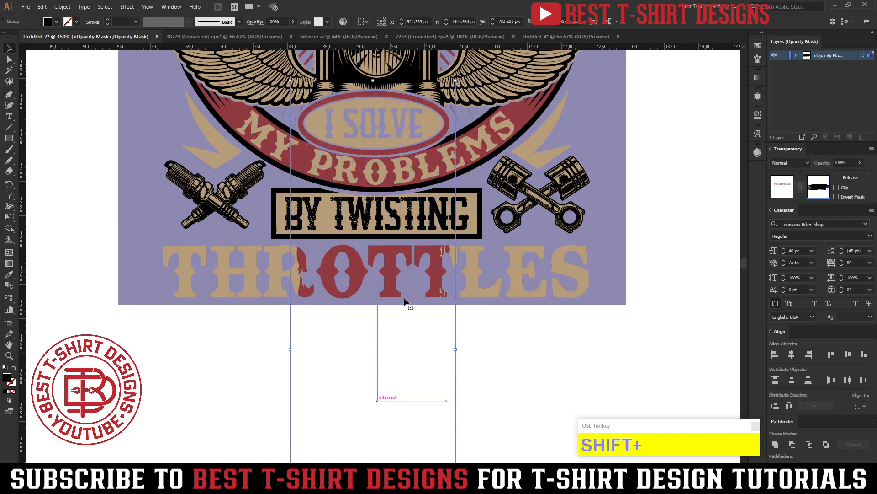
scroll(405, 297, "down", 1)
left_click_drag(383, 153, 294, 279)
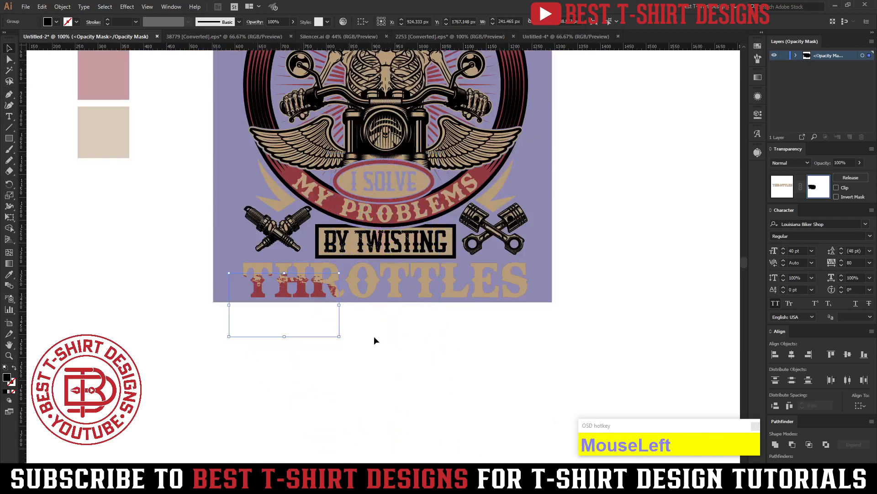
left_click(374, 336)
scroll(384, 274, "up", 1)
Repeat three copies of the texture at even spacing across the rest of the THROTTLES lettering, and leave mask editing.
left_click_drag(251, 325, 384, 327)
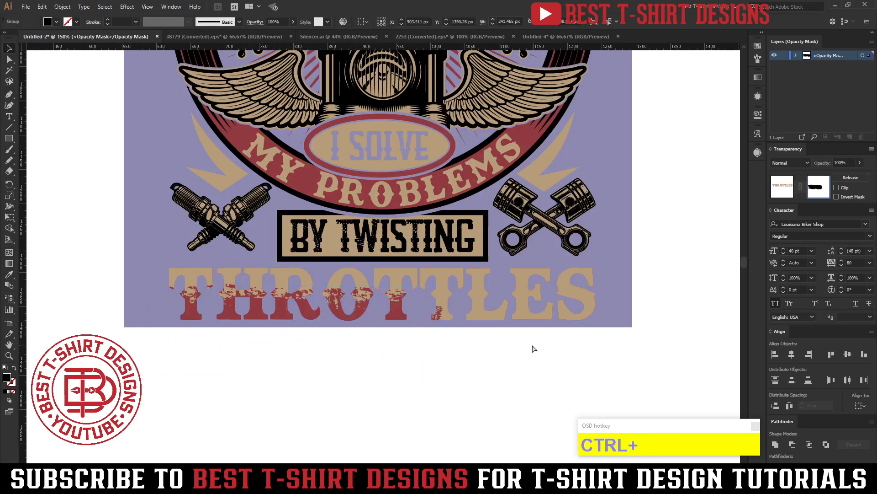
key("ctrl+d")
key("ctrl+d")
scroll(333, 309, "down", 2)
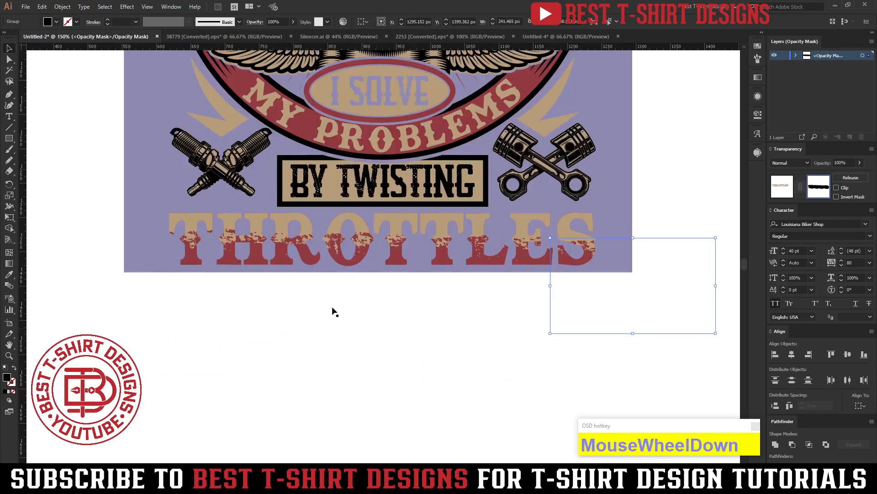
left_click(105, 243)
left_click(773, 195)
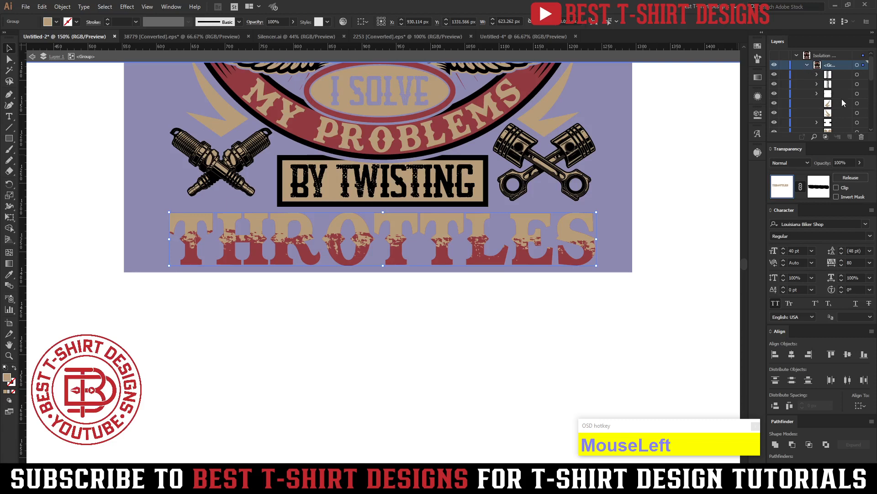
Duplicate the underlying red THROTTLES lettering in front and turn the copy into a 3 pt red outline without fill.
scroll(844, 103, "down", 2)
left_click(665, 276)
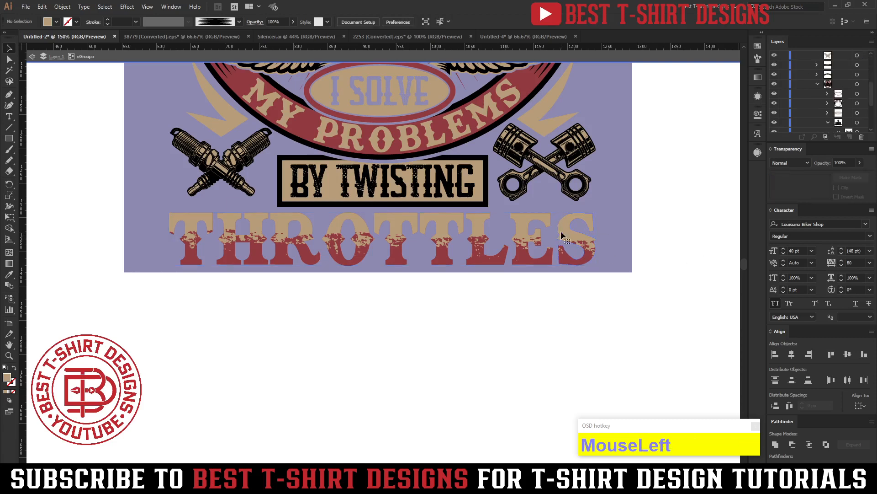
left_click(563, 235)
scroll(826, 93, "down", 2)
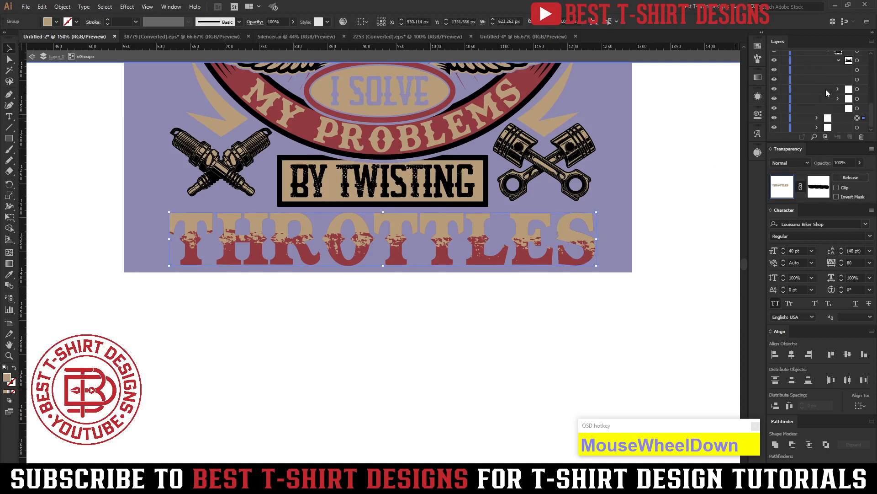
left_click(858, 128)
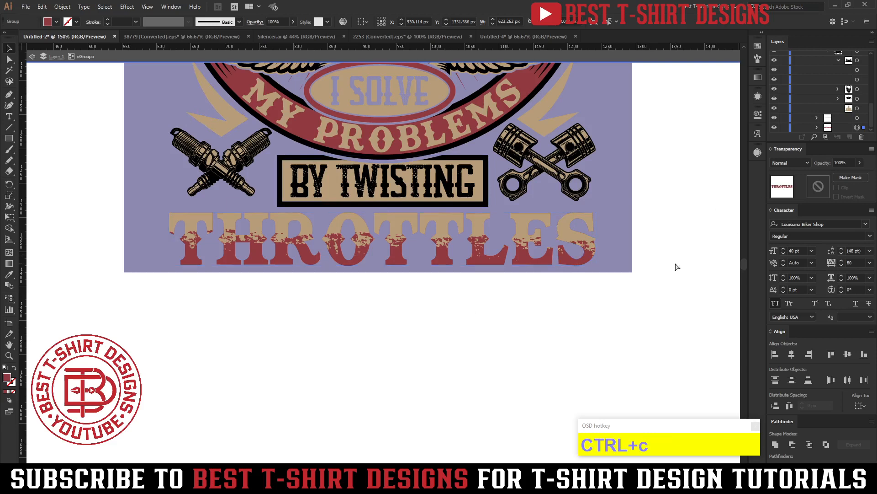
left_click(687, 213)
key("ctrl+f")
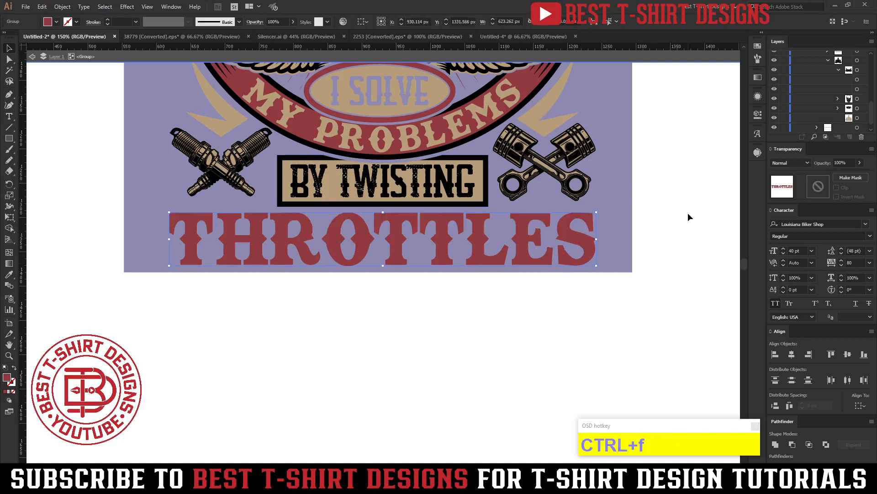
key("shift+x")
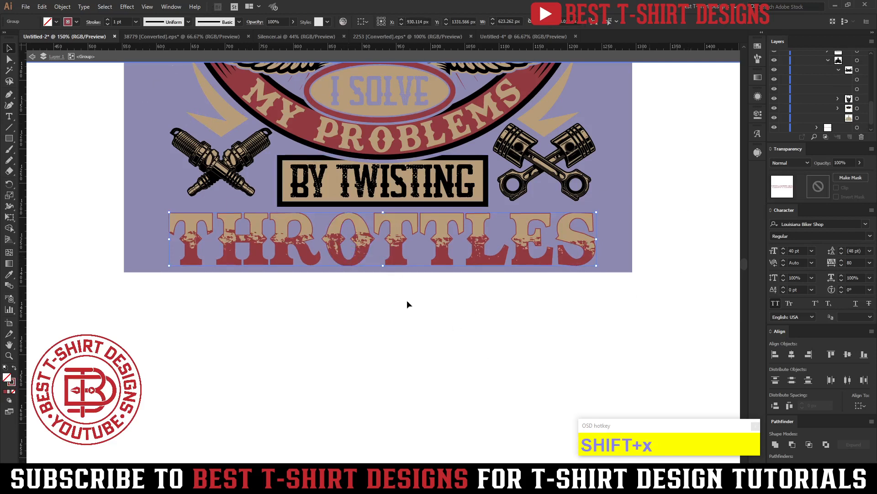
scroll(120, 22, "up", 2)
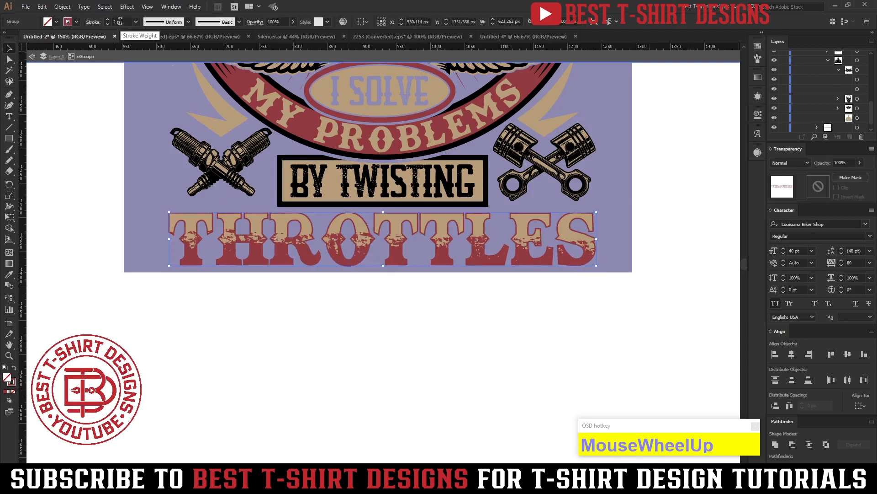
left_click(681, 251)
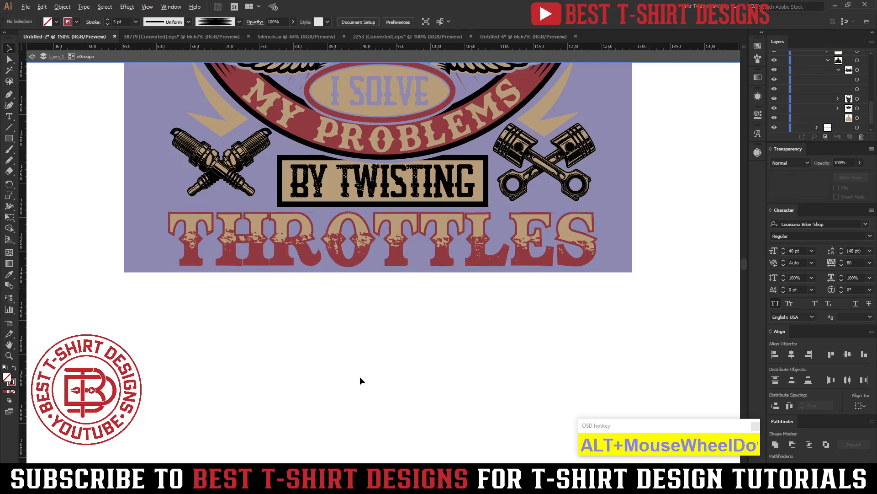
Exit the group isolation, unlock the dark blue background rectangle and recolor it with the black of the design.
scroll(360, 377, "down", 2)
scroll(583, 298, "up", 5)
scroll(584, 302, "up", 2)
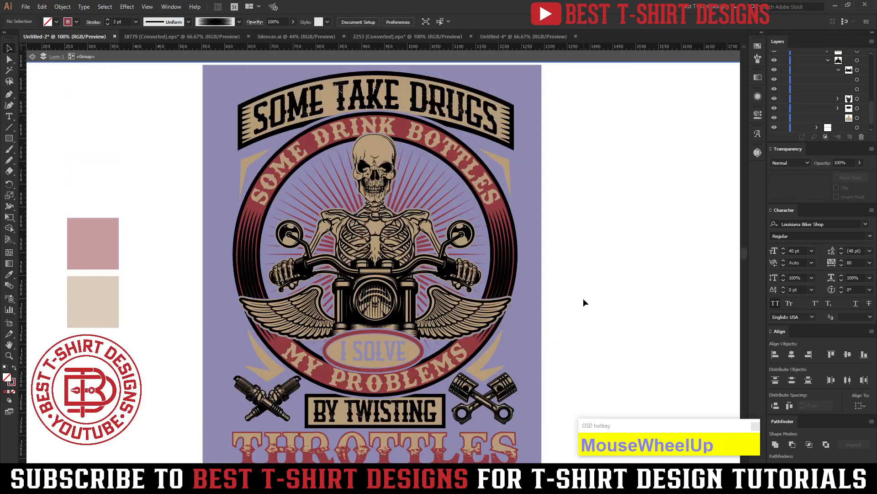
double_click(583, 303)
scroll(583, 302, "down", 1)
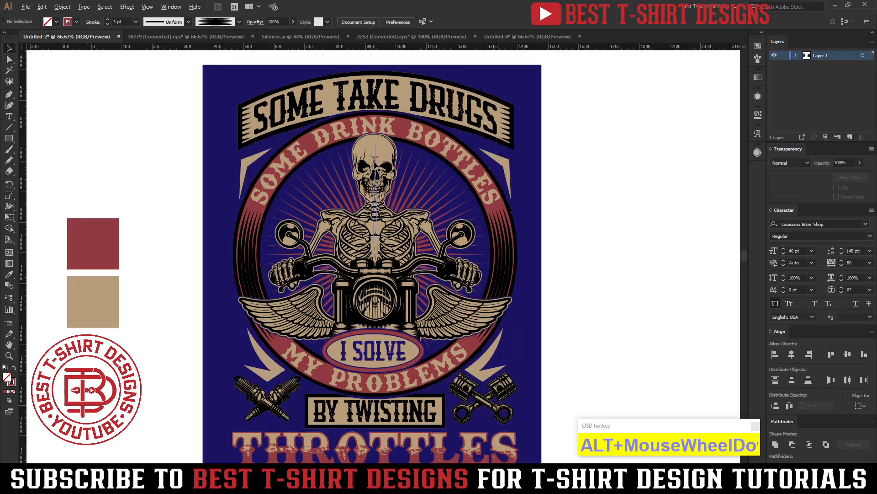
left_click(480, 228)
key("ctrl+alt+1")
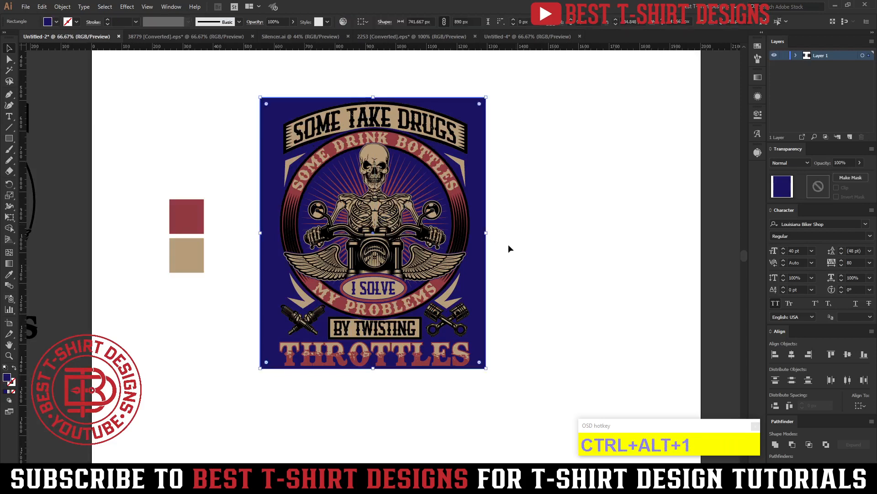
key("u")
key("i")
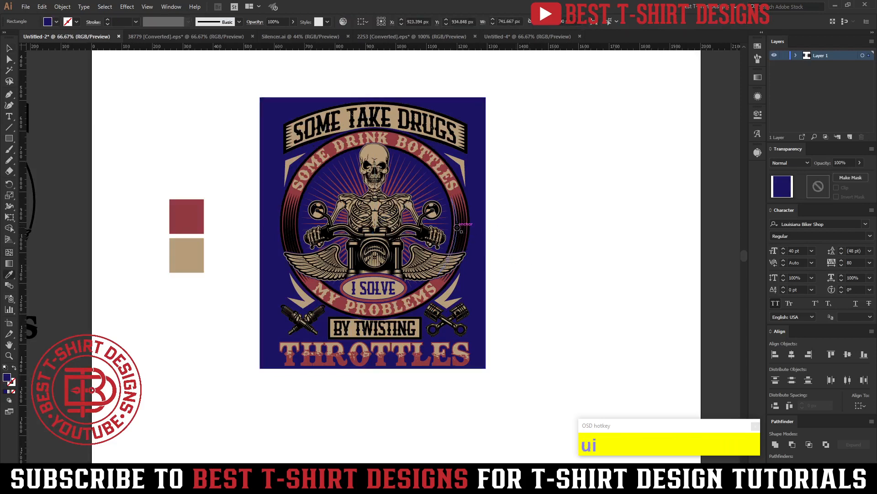
left_click(458, 227)
key("v")
left_click(538, 249)
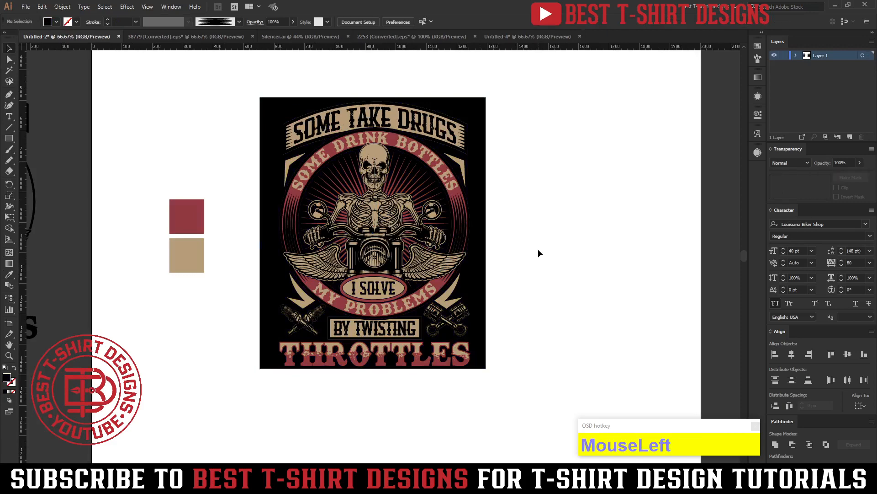
Isolate the SOME TAKE DRUGS banner group and delete the tan backing shape behind its black lettering and frame.
scroll(395, 154, "up", 1, "alt")
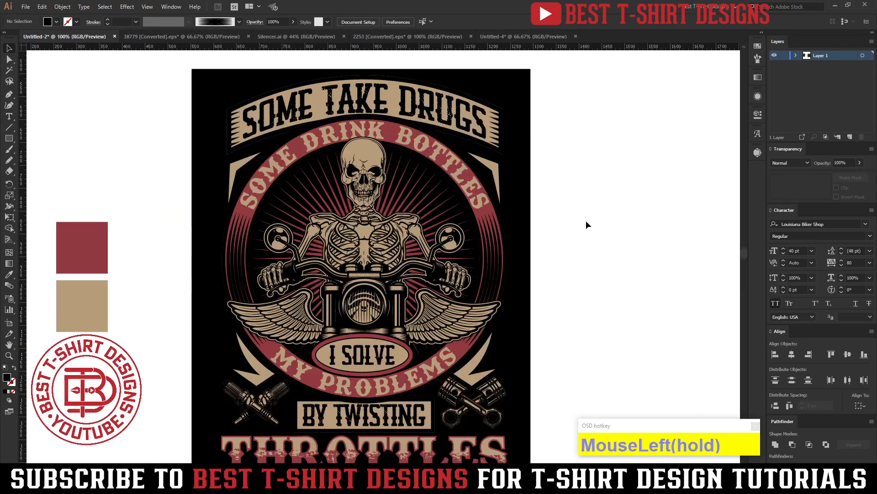
scroll(586, 220, "down", 1)
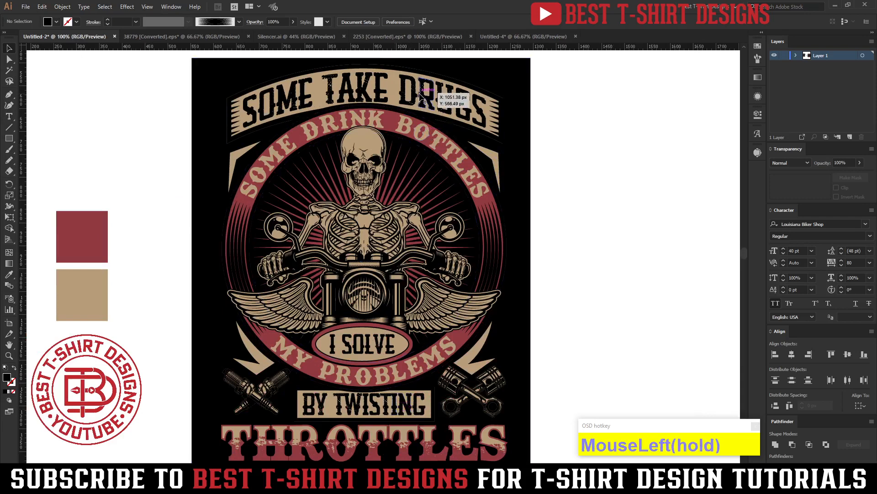
double_click(438, 103)
scroll(445, 120, "up", 1)
scroll(445, 120, "up", 1)
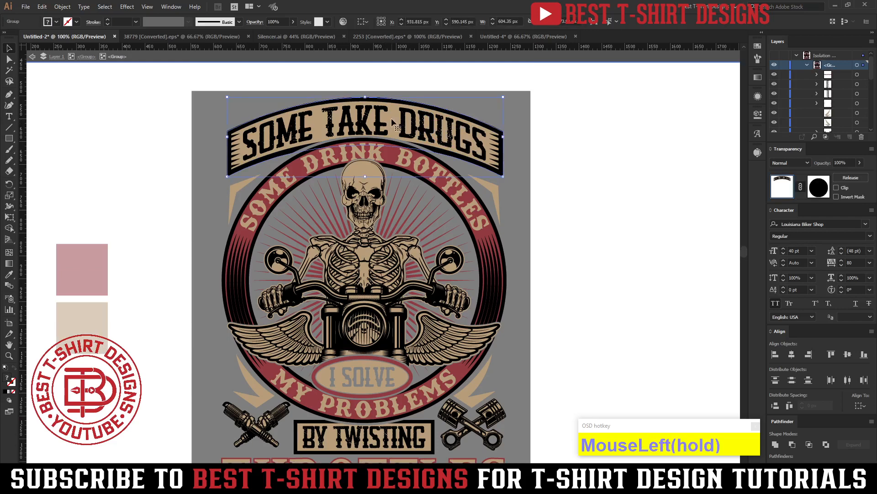
double_click(392, 118)
left_click(391, 118)
key("Delete")
Fill the banner's black SOME TAKE DRUGS lettering and frame with the design's tan and exit the group isolation.
left_click_drag(403, 121, 404, 123)
key("ctrl+a")
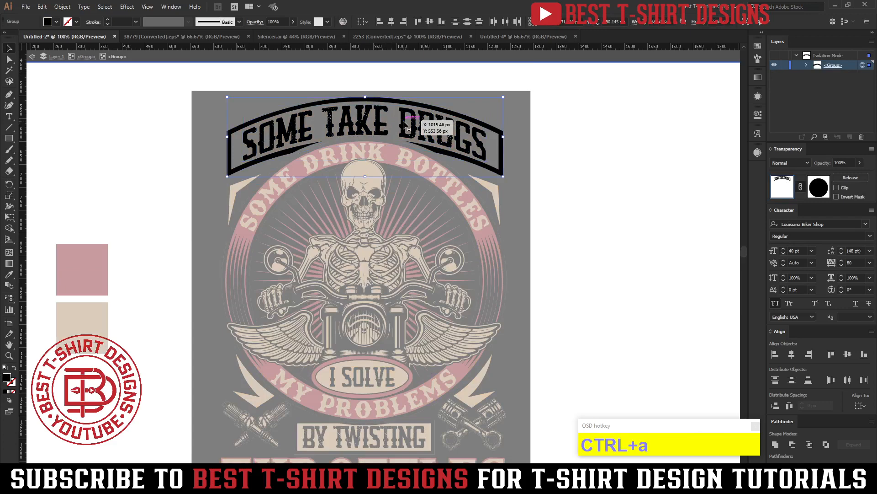
left_click(473, 391)
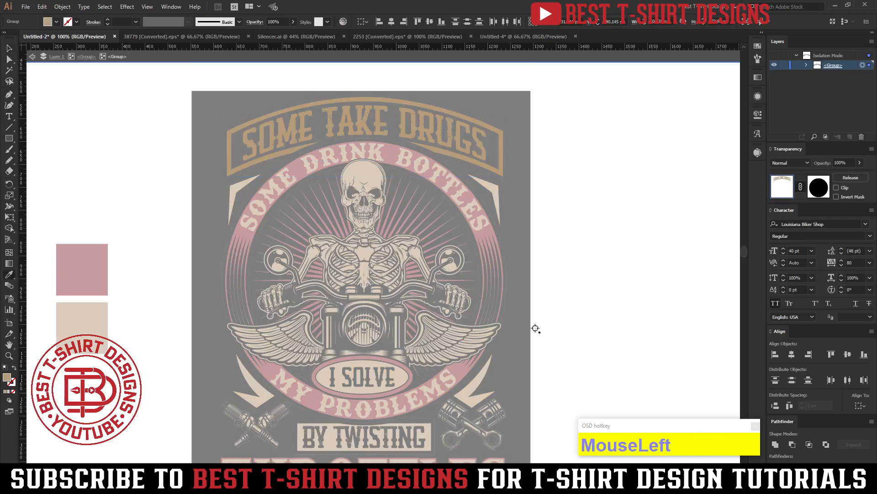
double_click(561, 278)
Isolate the BY TWISTING sign group for editing.
scroll(561, 278, "down", 2)
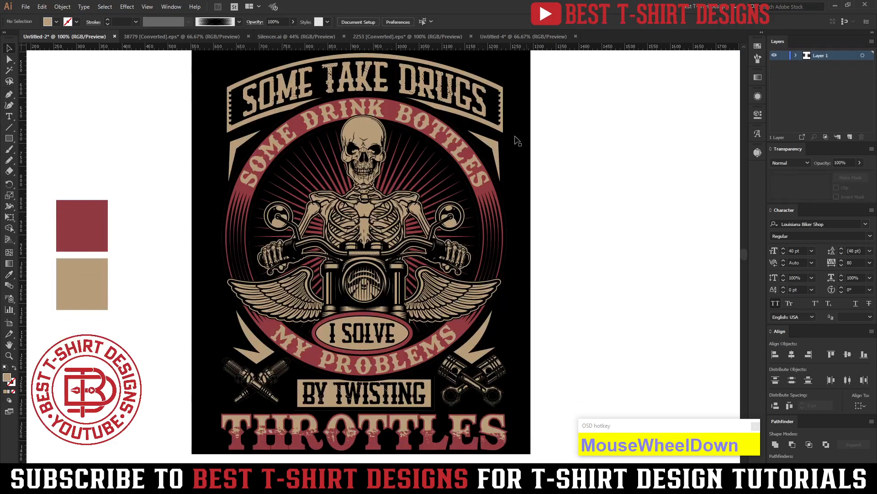
double_click(401, 399)
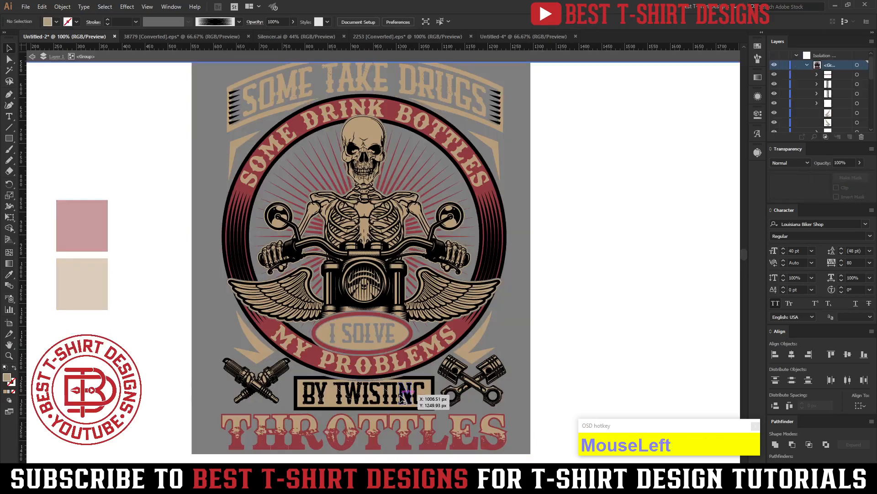
double_click(400, 398)
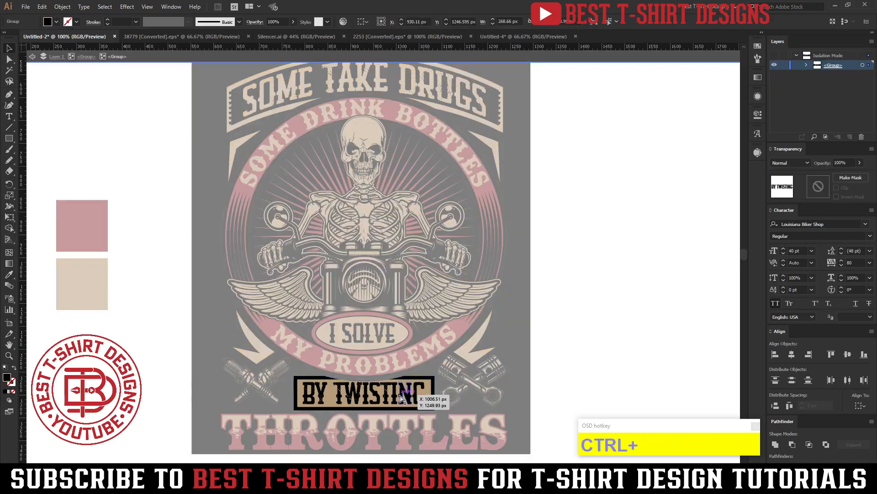
Try removing the tan backing of the BY TWISTING sign by cutting its black lettering and frame and pasting them back in place.
key("ctrl+x")
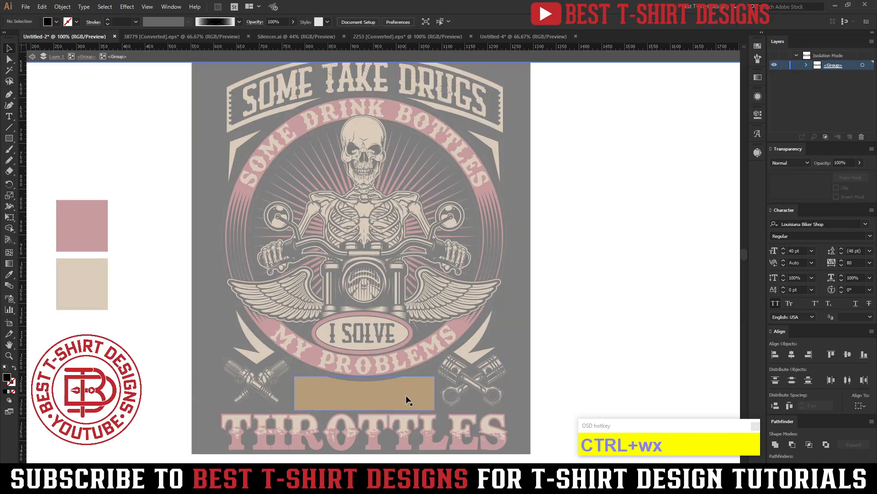
left_click(406, 399)
key("ctrl+f")
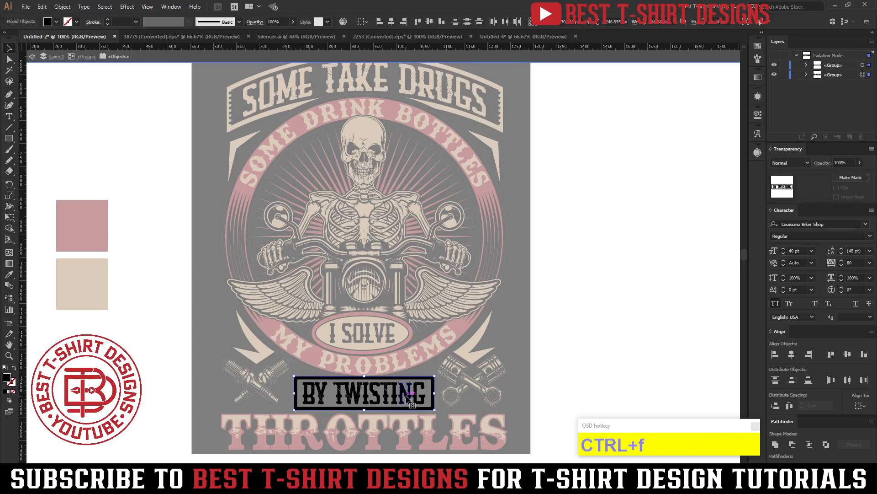
Try tan and then the ring's red as the fill of the pasted BY TWISTING lettering and frame, and exit isolation.
key("i")
left_click(458, 437)
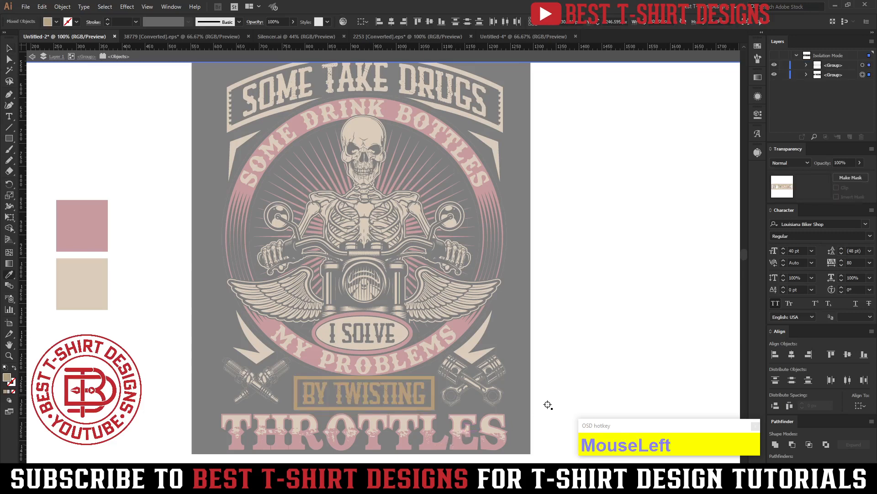
key("v")
key("i")
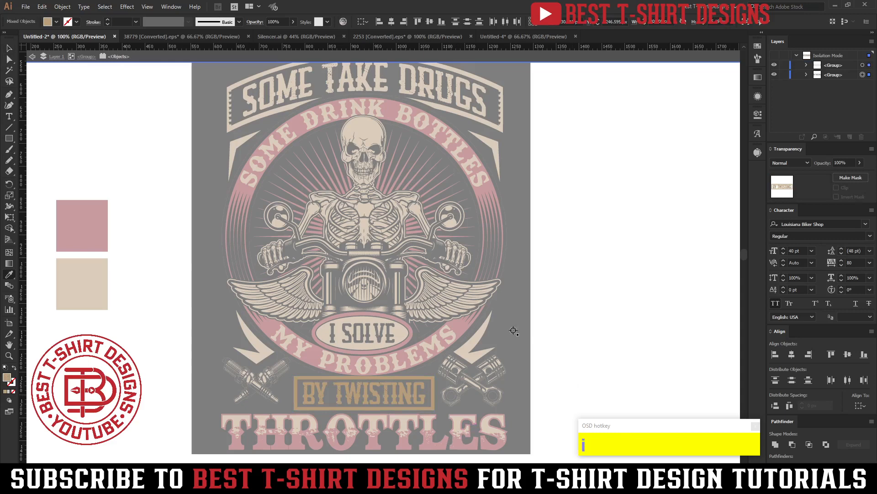
left_click(458, 330)
key("v")
double_click(567, 273)
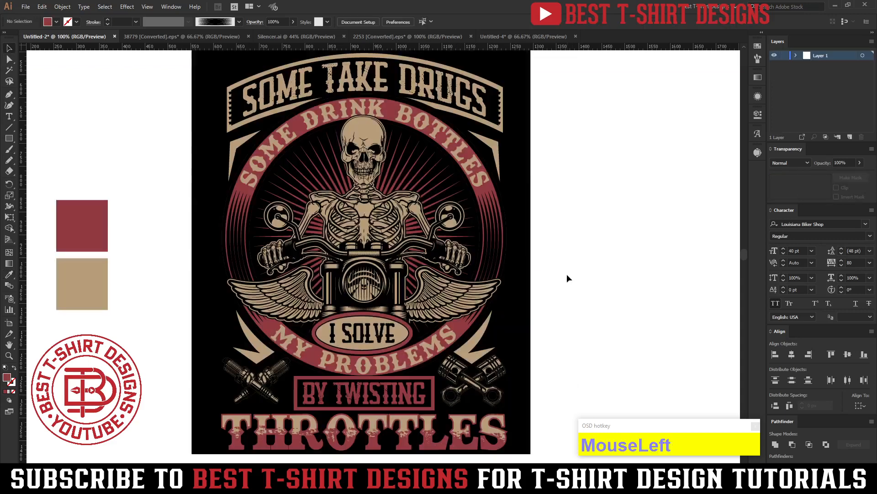
scroll(567, 275, "down", 3)
Undo the BY TWISTING recoloring, pasting and cutting back to the original sign with its tan backing.
key("ctrl+z")
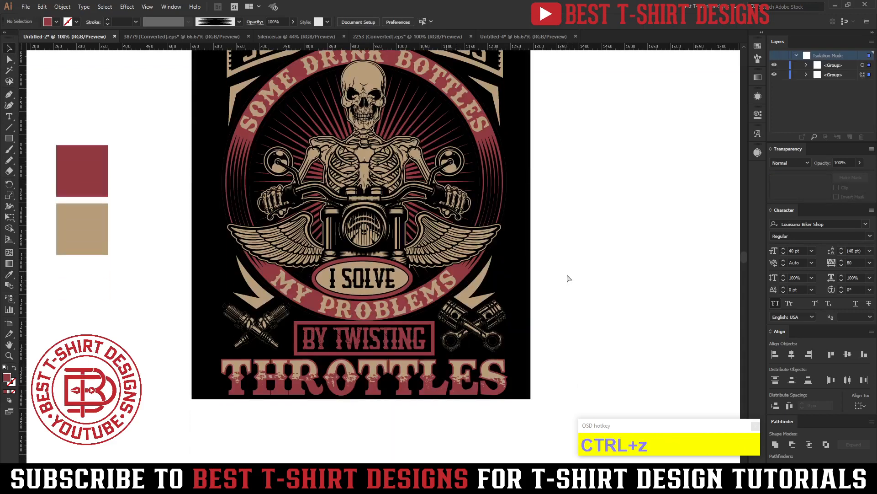
key("ctrl+z")
key("ctrl+z")
key("ctrl+z")
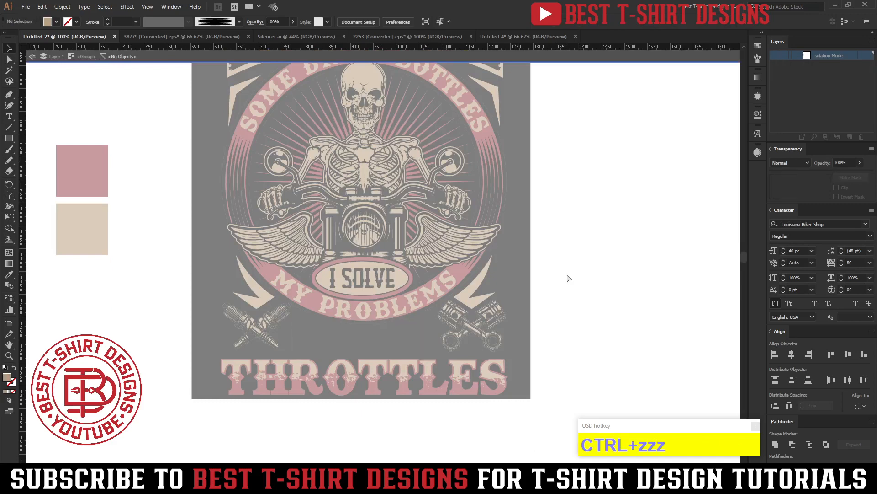
key("ctrl+z")
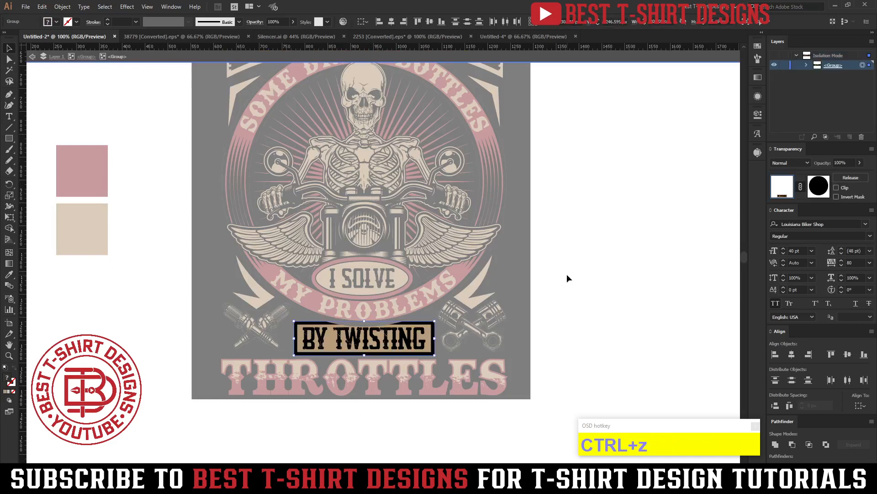
Delete only the tan backing shape behind the black BY TWISTING lettering inside the isolated group.
left_click(568, 278)
scroll(259, 314, "up", 3)
left_click(194, 298)
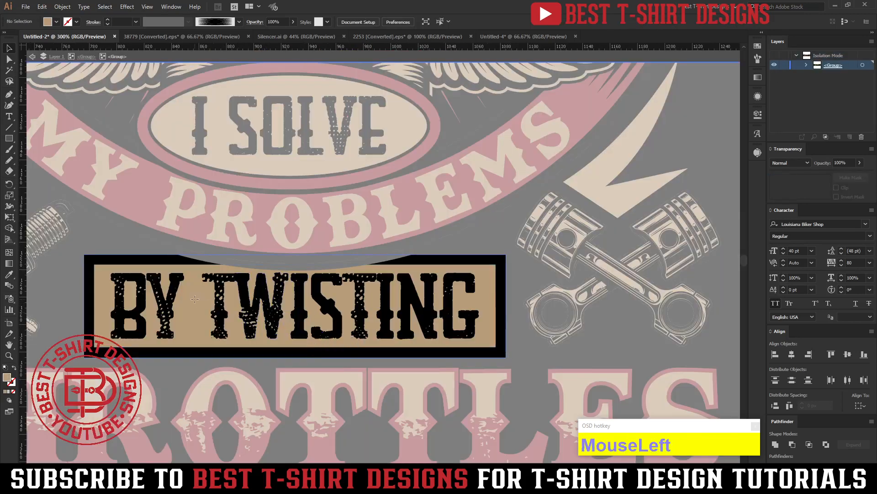
key("Delete")
Fill the BY TWISTING lettering and its frame with the red of the MY PROBLEMS ring and exit the isolation.
left_click_drag(69, 284, 187, 316)
key("i")
left_click(141, 189)
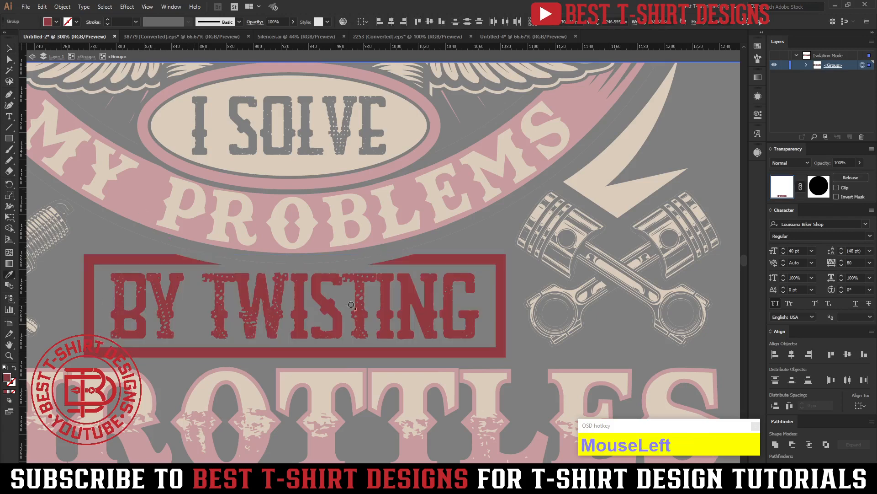
scroll(357, 305, "down", 4)
key("v")
double_click(507, 291)
scroll(506, 290, "up", 2)
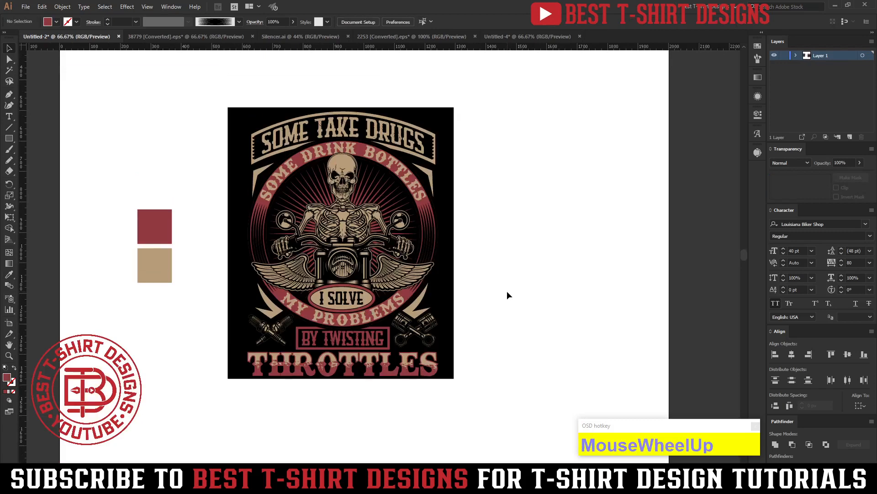
left_click(506, 291)
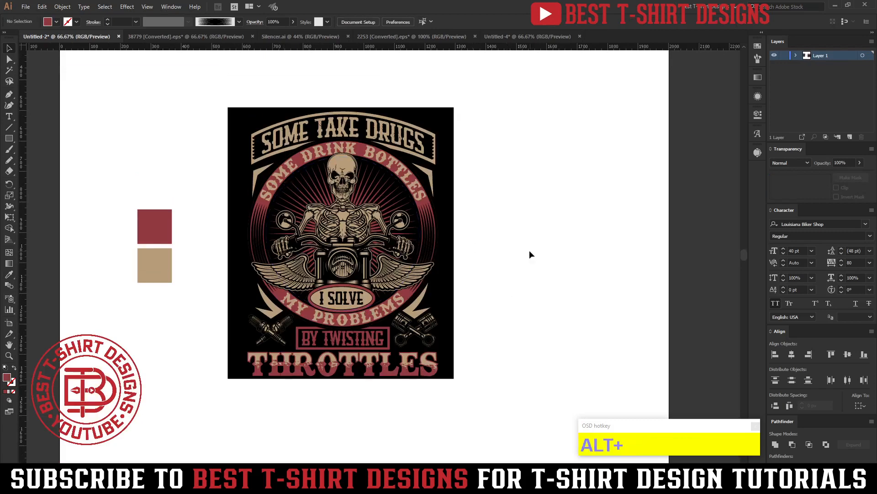
Select the black spiked strips at both ends of the SOME TAKE DRUGS banner and recolor them tan.
scroll(285, 223, "up", 1)
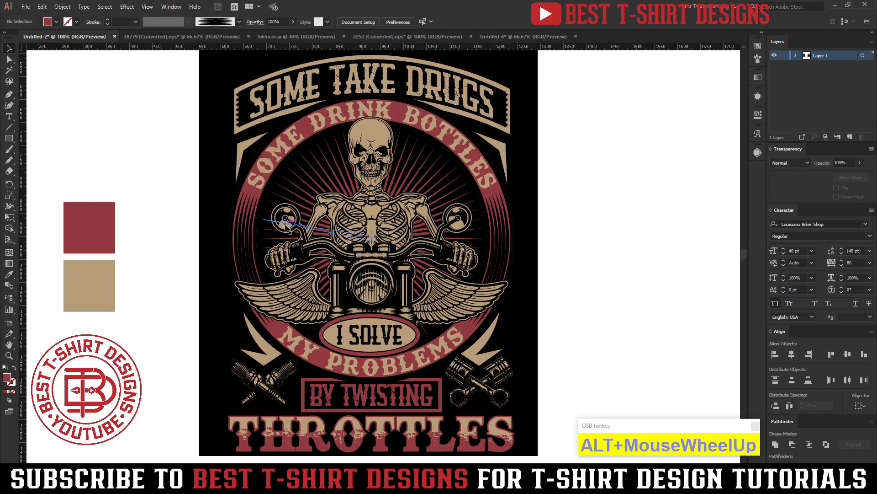
scroll(594, 276, "down", 1)
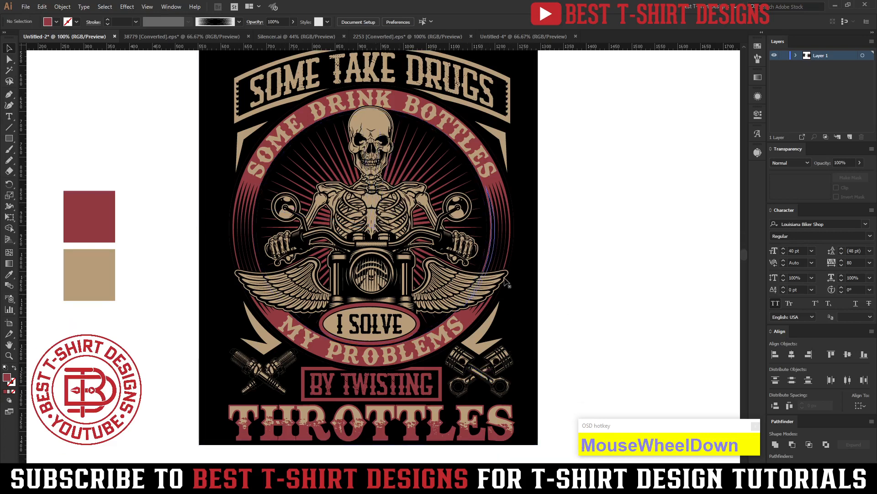
left_click(599, 192)
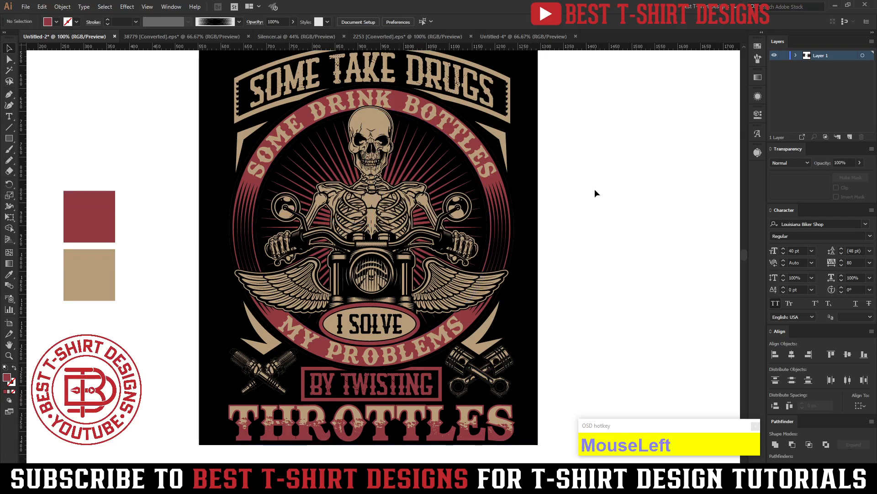
double_click(506, 96)
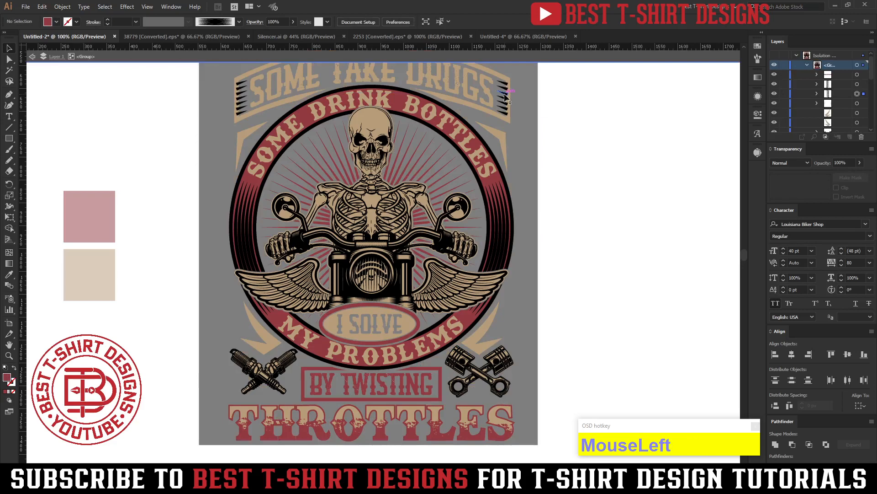
left_click(506, 96)
left_click(245, 107, "shift")
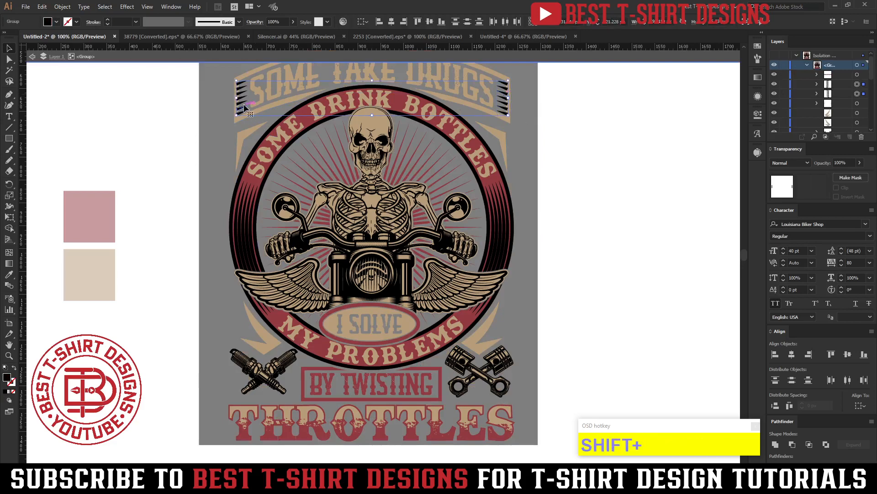
key("shift+i")
left_click(274, 110)
key("v")
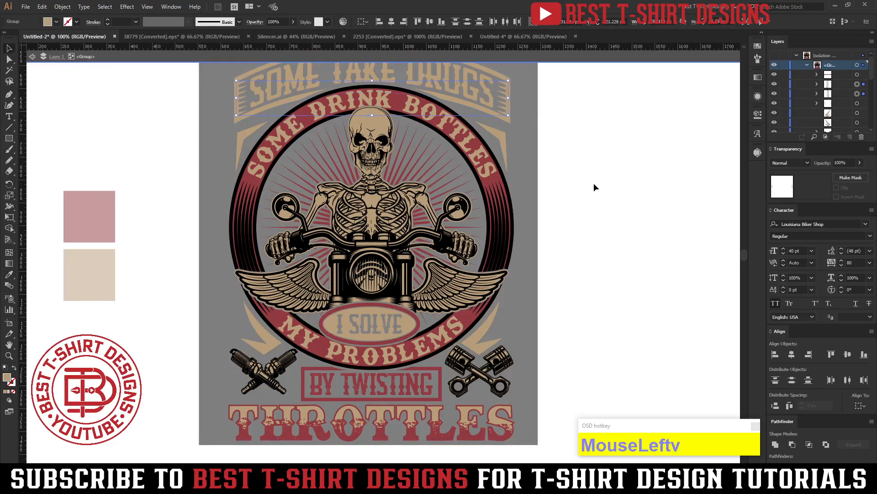
double_click(594, 183)
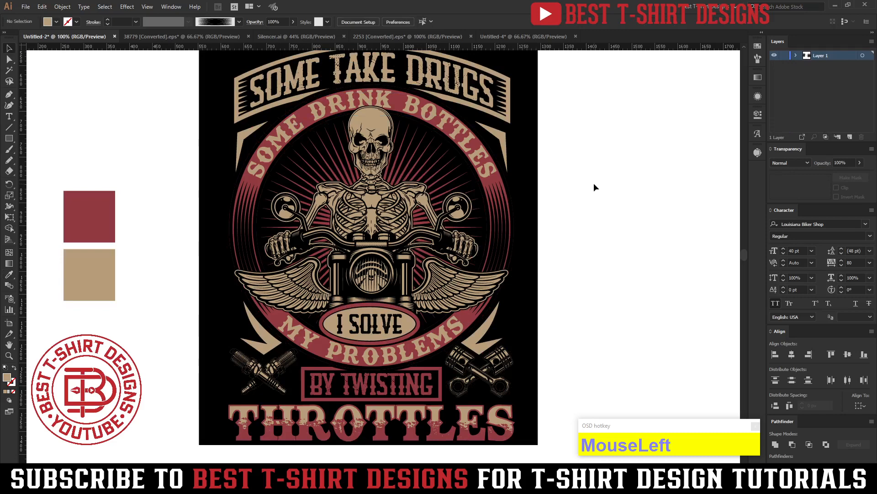
Cut the I SOLVE lettering out of the tan ellipse's opacity mask and paste it in place in front of the ellipse.
scroll(594, 188, "up", 1)
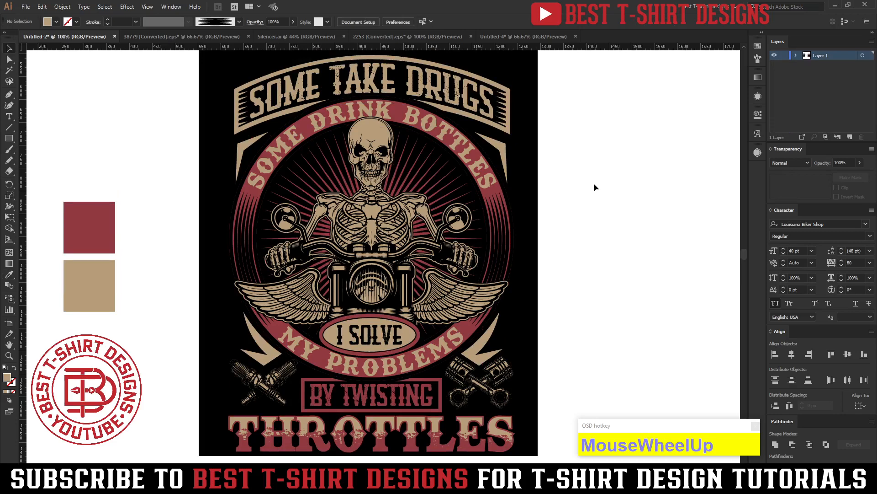
scroll(356, 344, "up", 3, "alt")
left_click(335, 338)
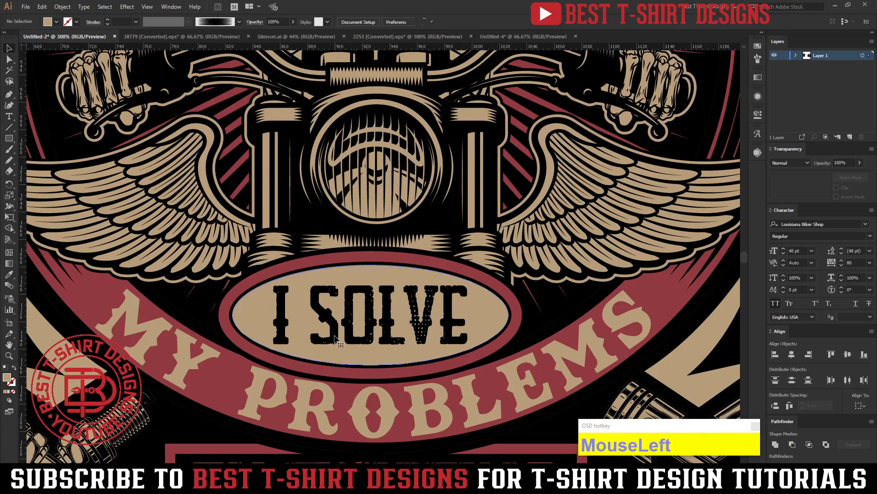
double_click(335, 338)
left_click(335, 337)
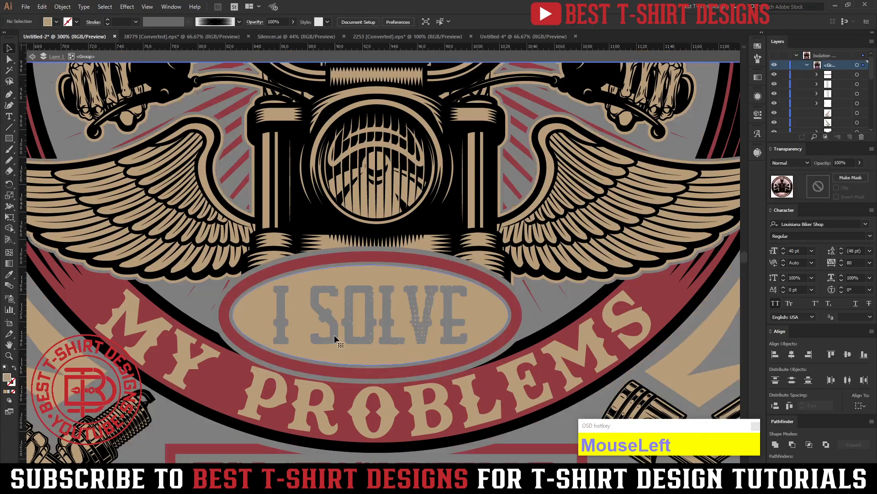
double_click(334, 337)
left_click(334, 335)
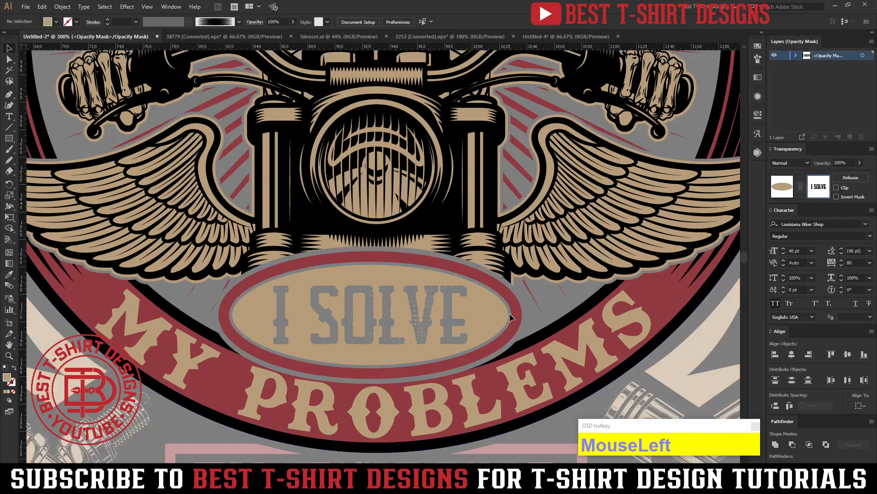
key("ctrl+a")
key("ctrl+x")
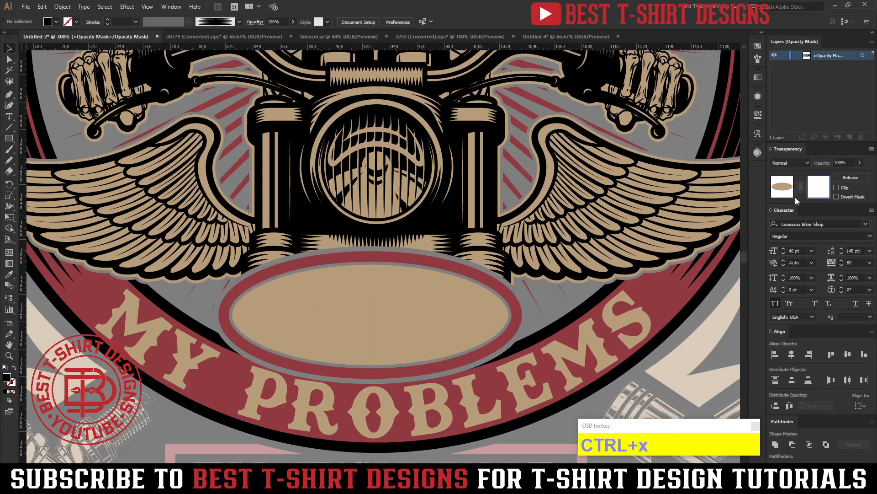
left_click(782, 187)
key("ctrl+f")
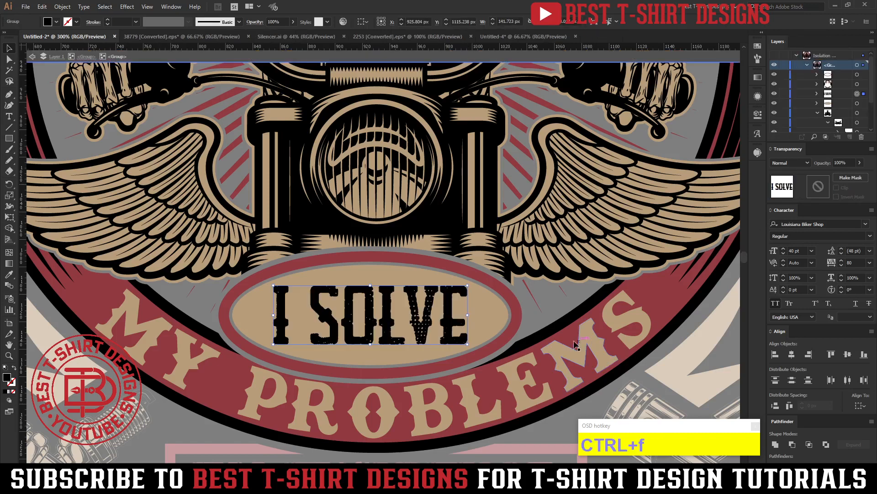
Fill the pasted I SOLVE lettering with the red of the ellipse's outer ring and exit the group isolation.
key("i")
left_click(517, 310)
key("v")
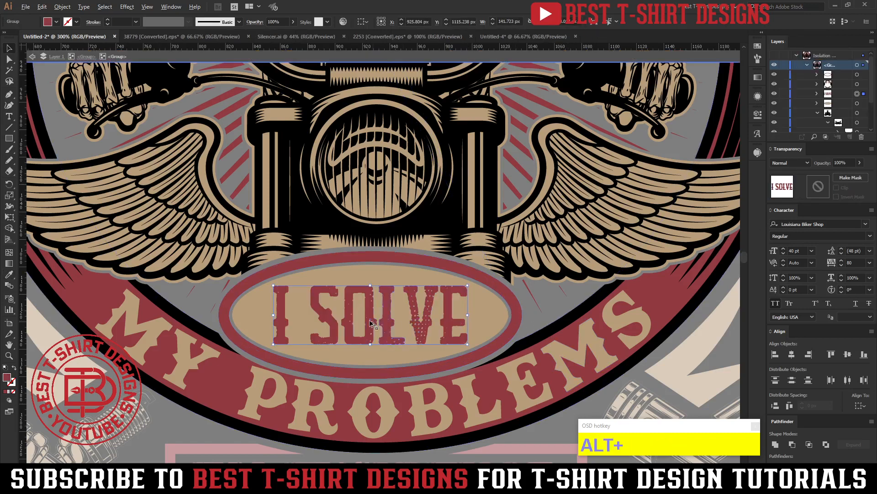
scroll(553, 324, "down", 3)
double_click(589, 292)
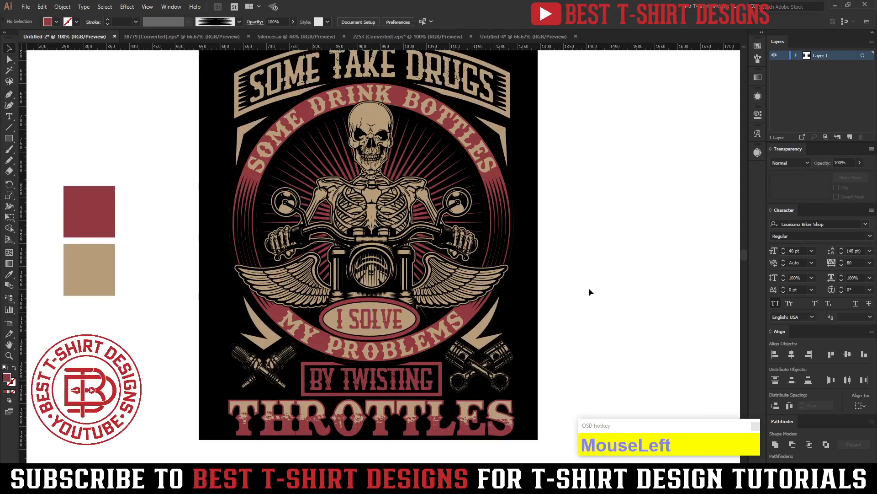
scroll(588, 292, "up", 1)
scroll(589, 292, "down", 1)
scroll(589, 289, "down", 2)
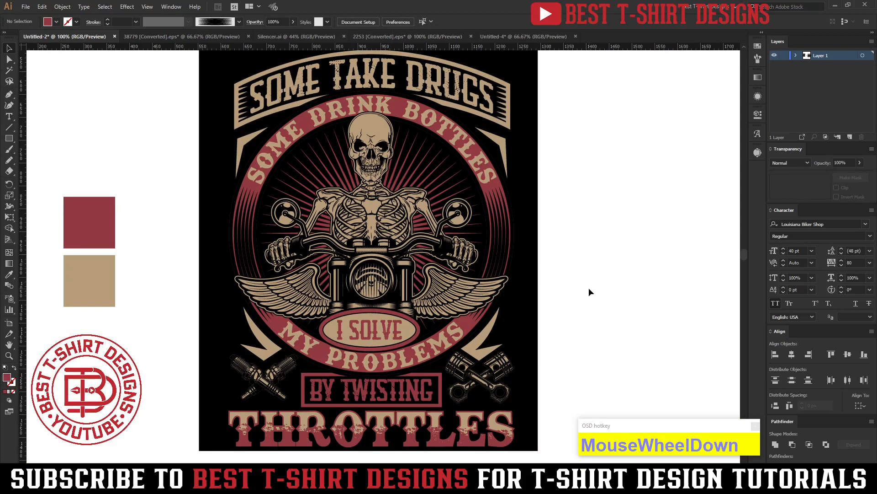